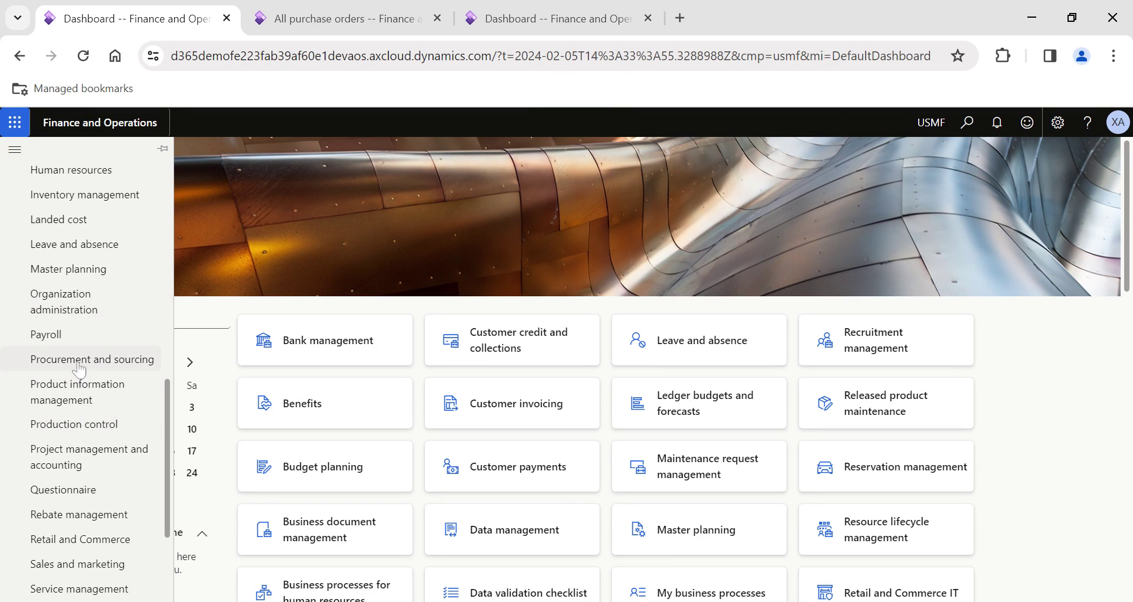
Step: Open the Procurement and sourcing parameters page from the Procurement and sourcing module
scroll(76, 454, down, 2)
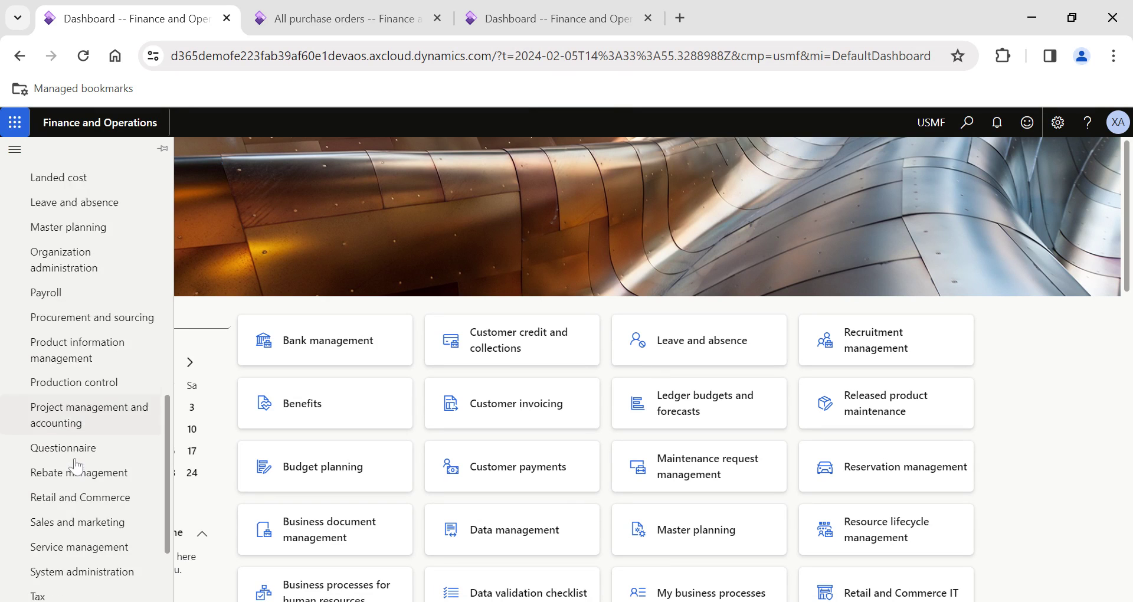
scroll(76, 466, down, 2)
scroll(76, 467, up, 5)
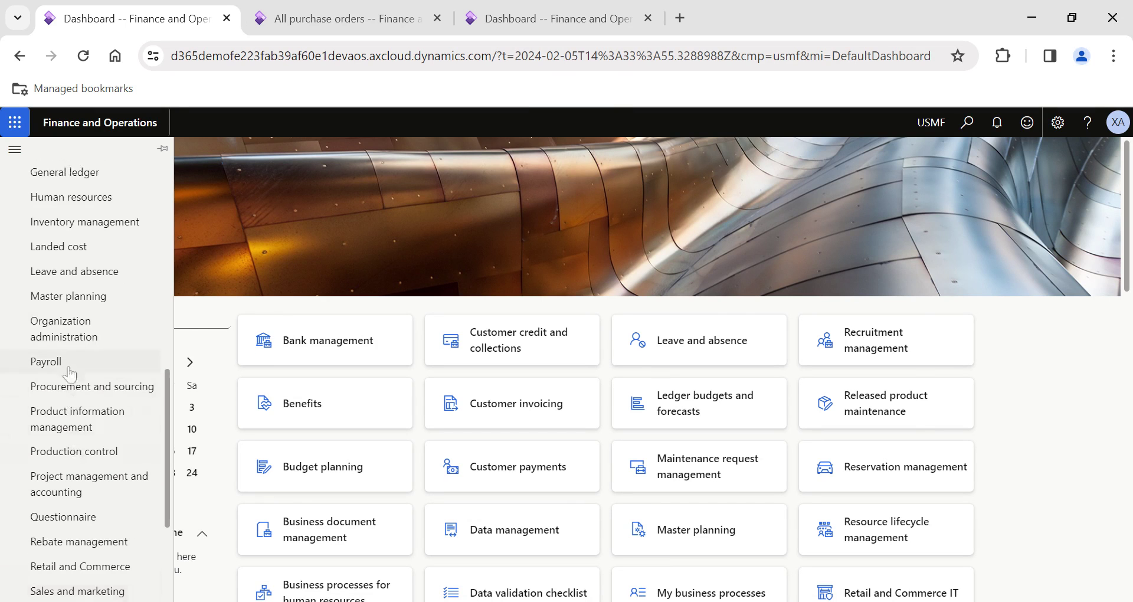
click(77, 392)
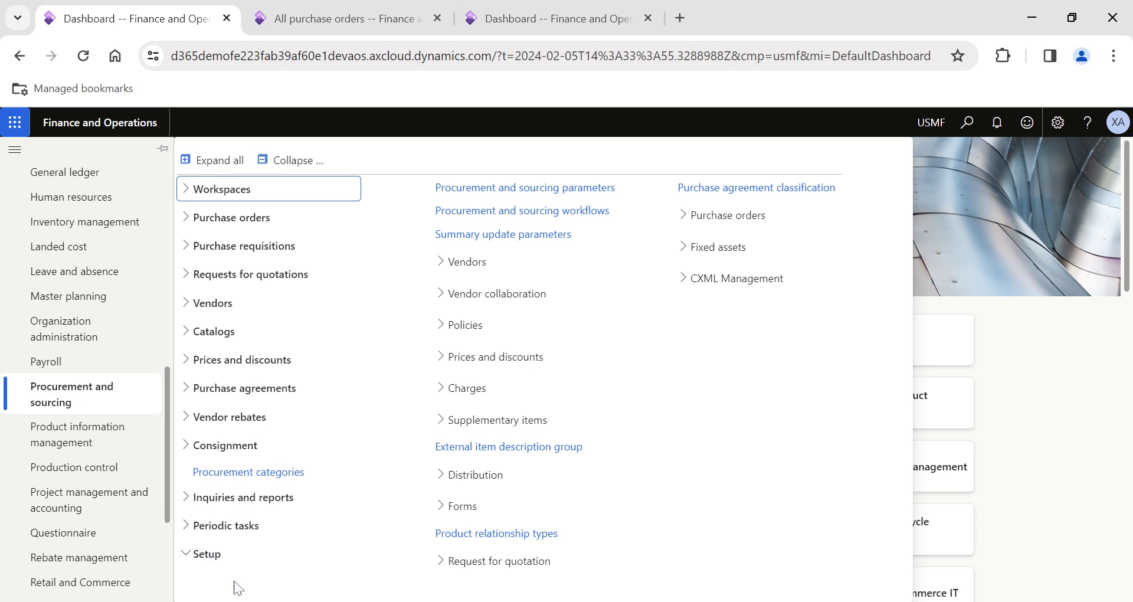
click(489, 197)
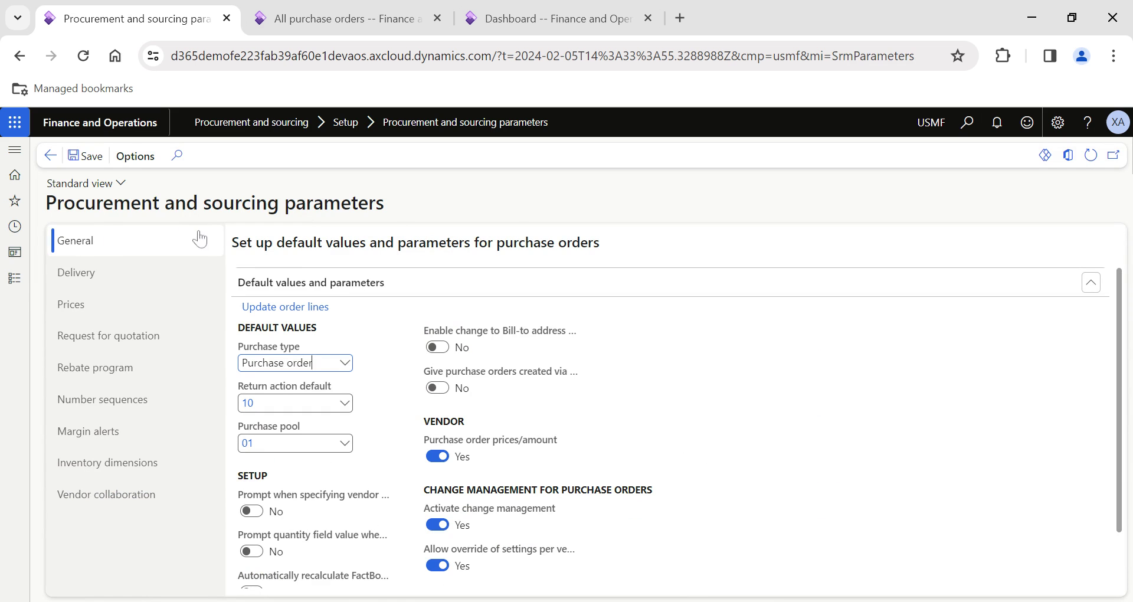
Step: Review the Update order lines parameters, including the choices for the Vendor account setting, and accept them unchanged
click(283, 312)
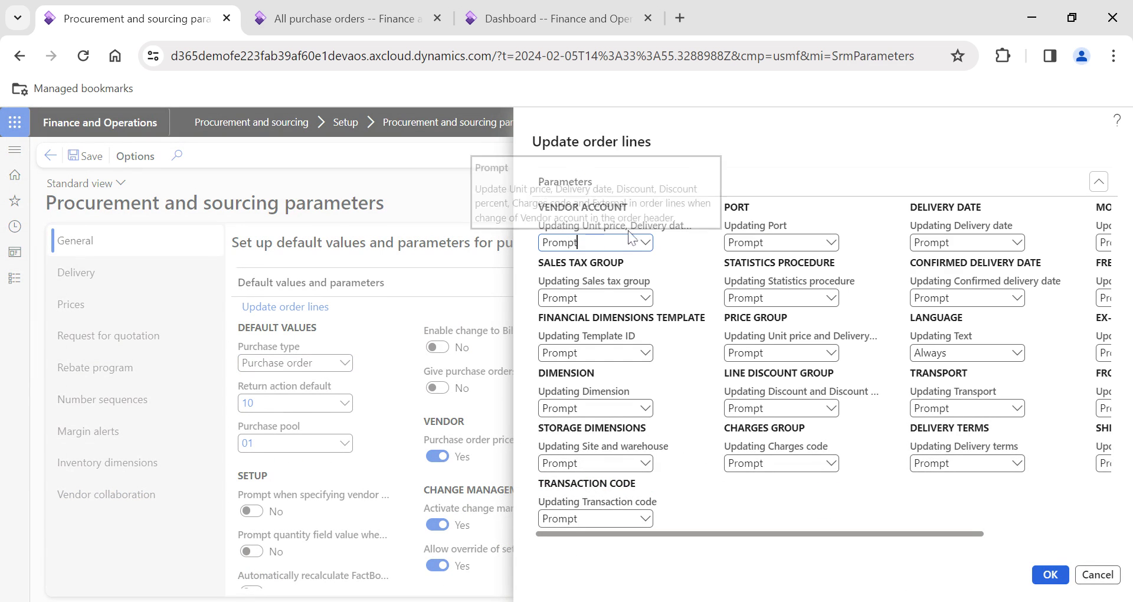
click(643, 244)
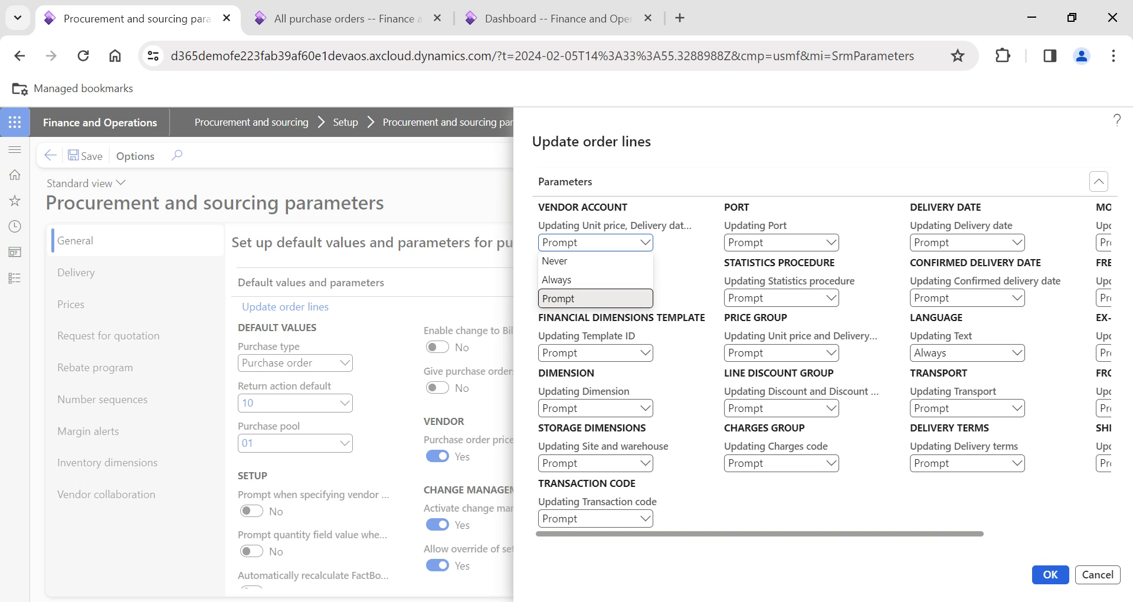
click(686, 443)
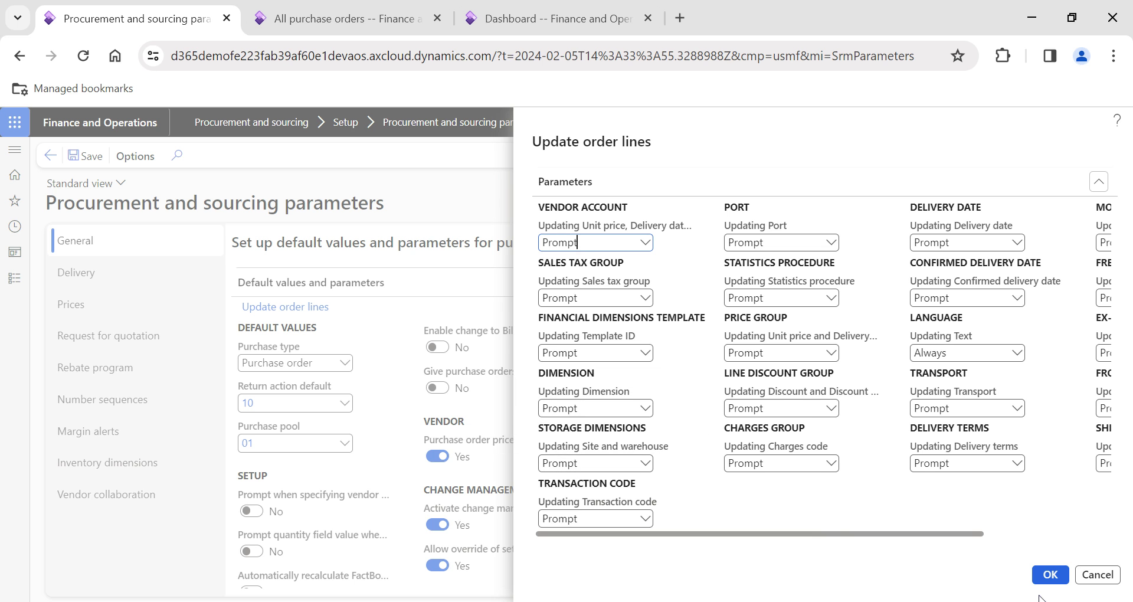
click(1050, 575)
Step: Open the selected Contoso office supply order in All purchase orders and inspect its line's site and warehouse
click(346, 21)
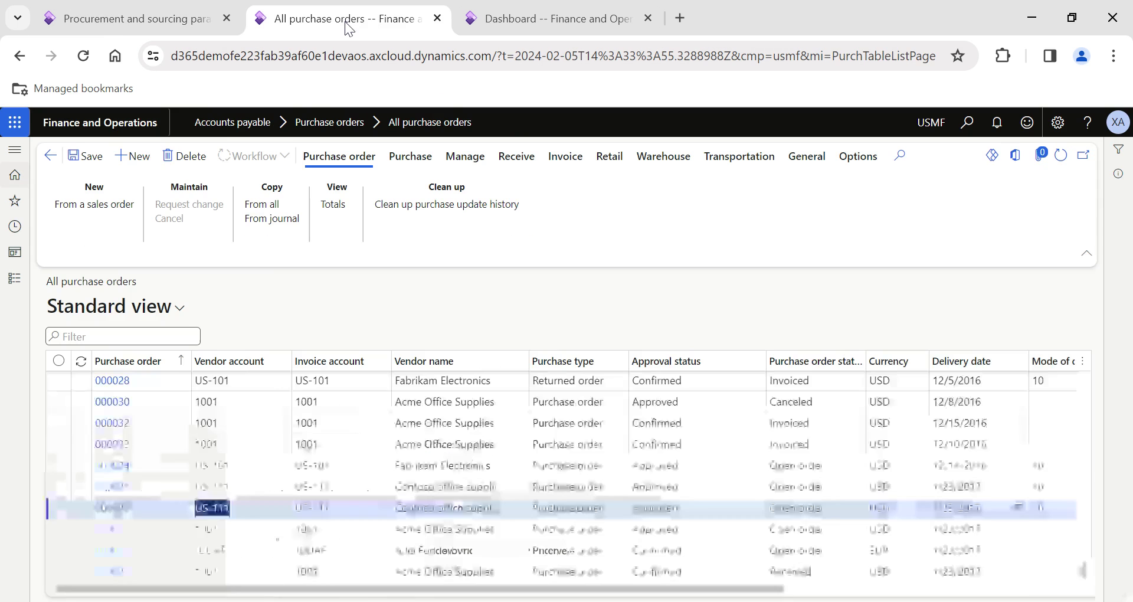
click(120, 509)
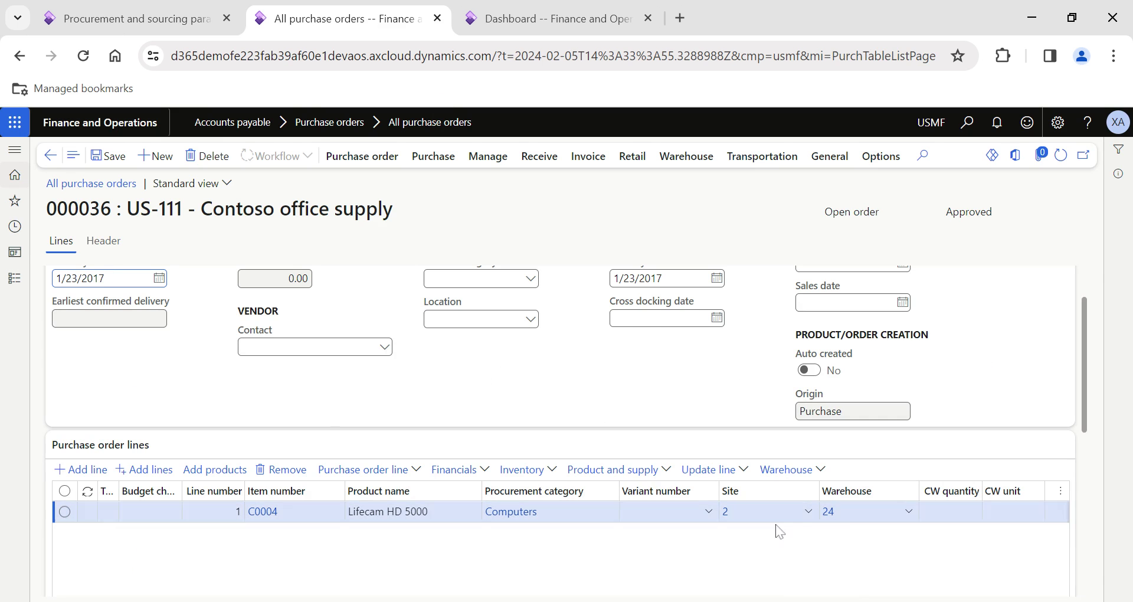
scroll(331, 420, up, 1)
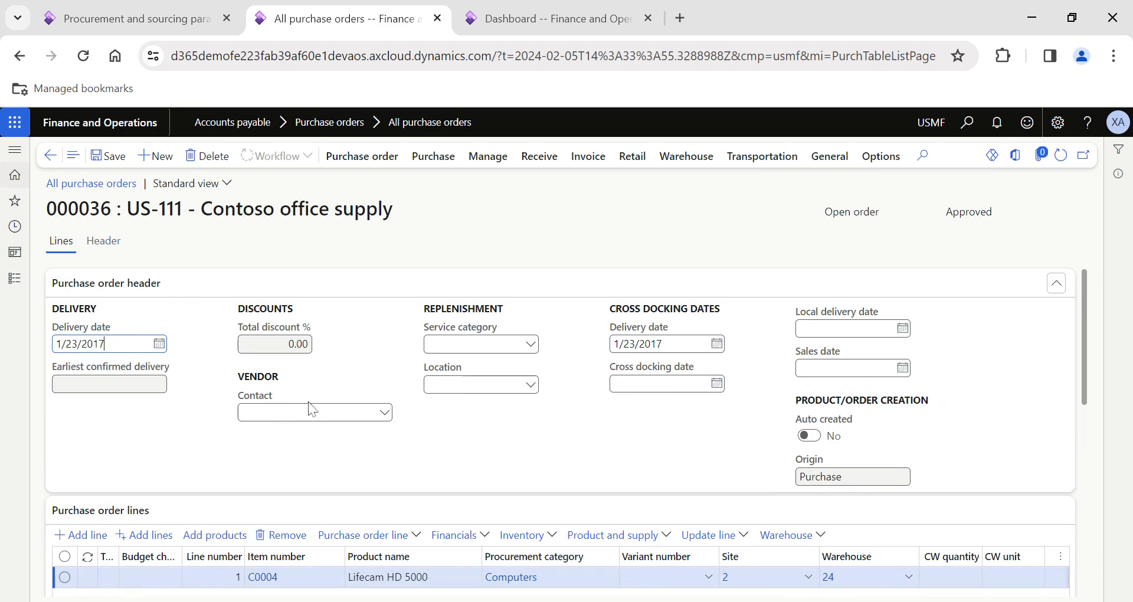
Step: In the purchase order header, set the site to 1 and the warehouse to 13, and save the order
click(93, 242)
text(1)
key(Tab)
text(13)
key(Tab)
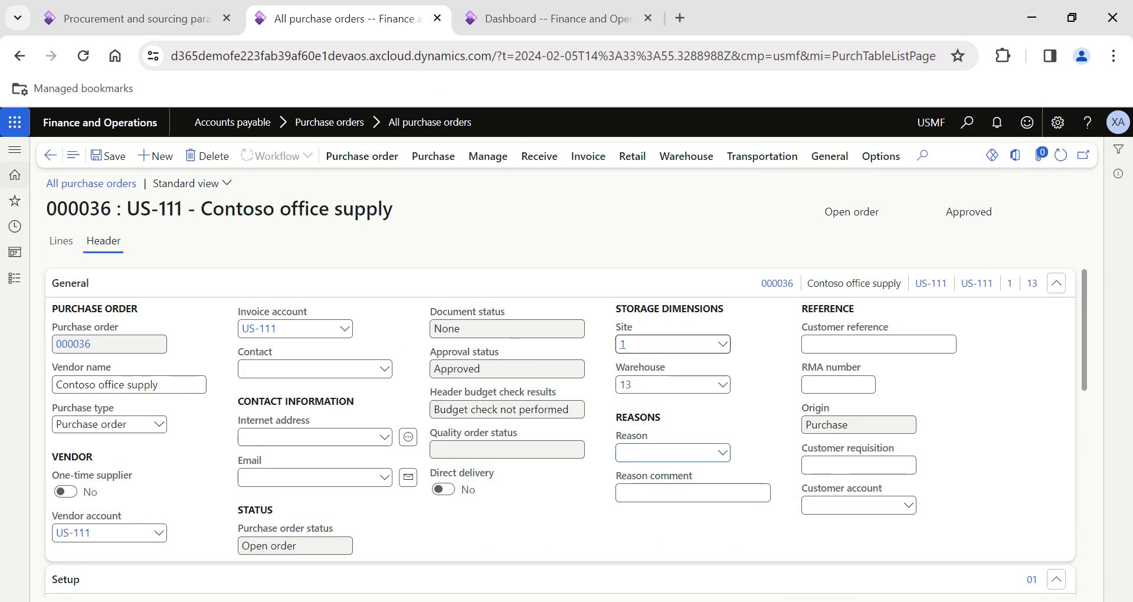
click(115, 163)
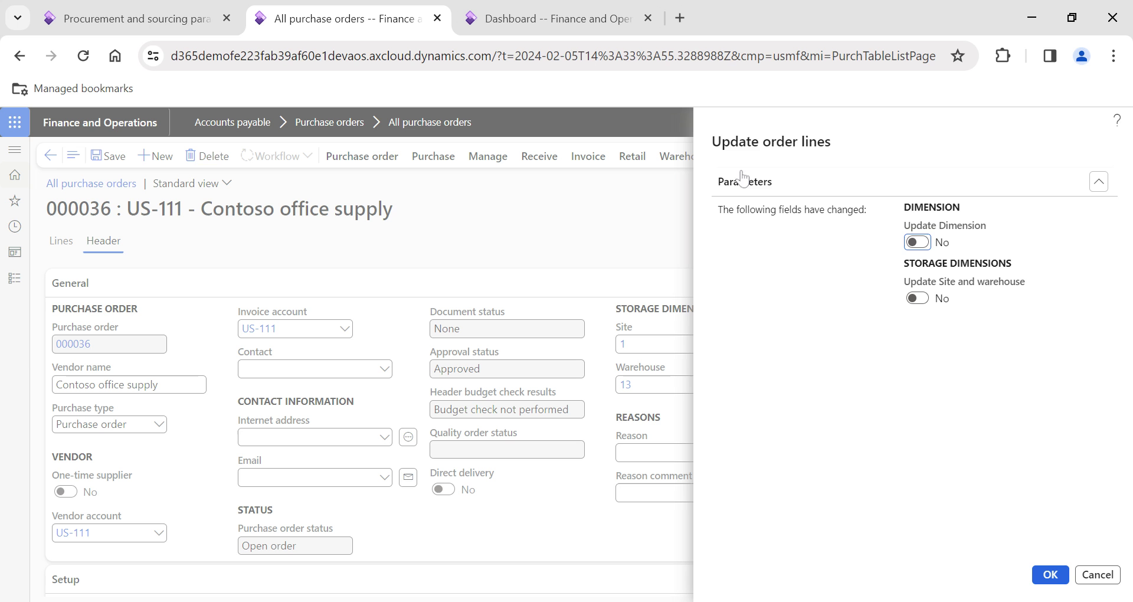
Step: Enable Update Site and warehouse for the order lines and accept the update of the lines' delivery address
drag(713, 147, 825, 145)
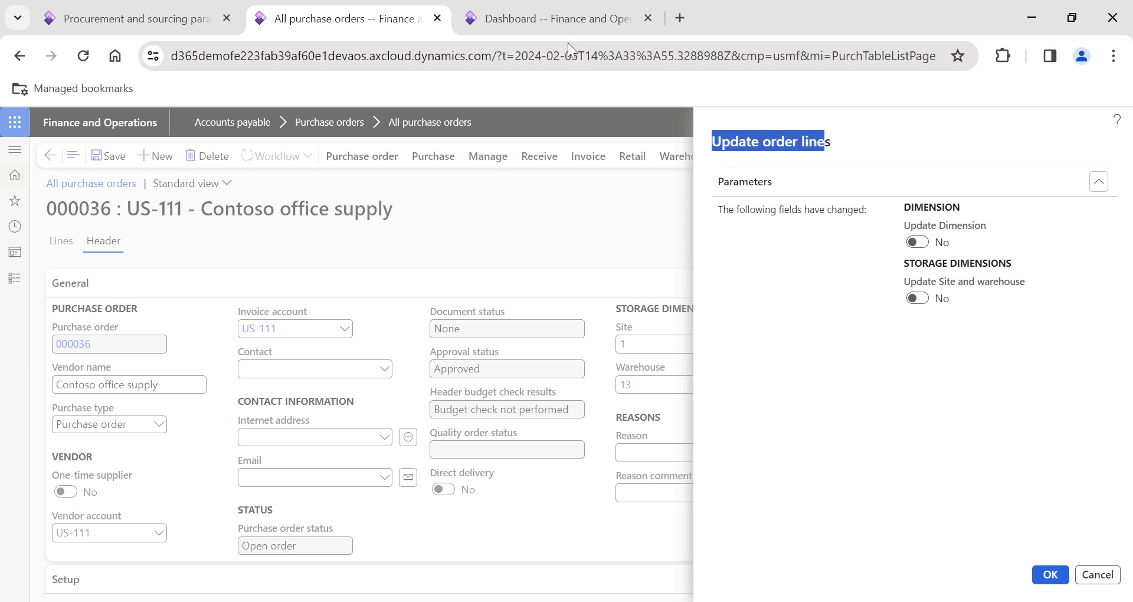
click(186, 27)
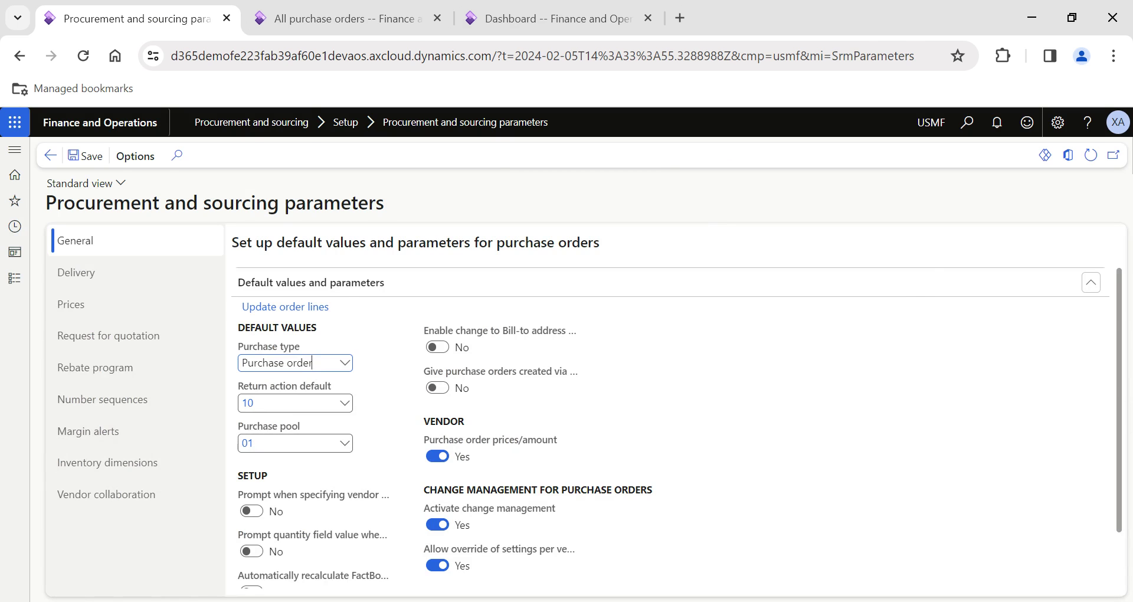
click(316, 15)
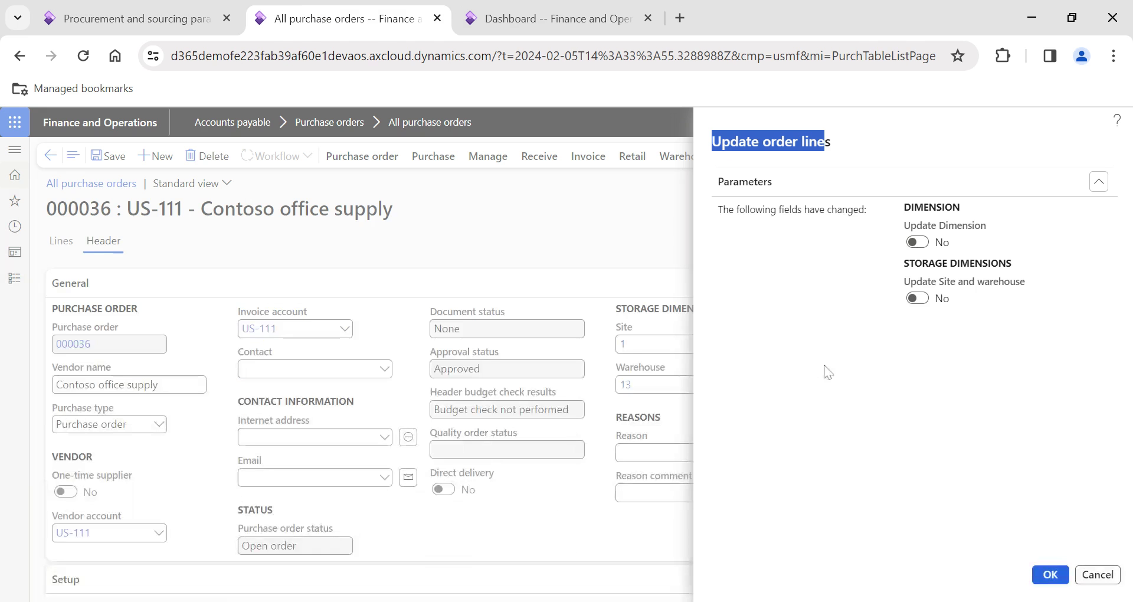
click(914, 301)
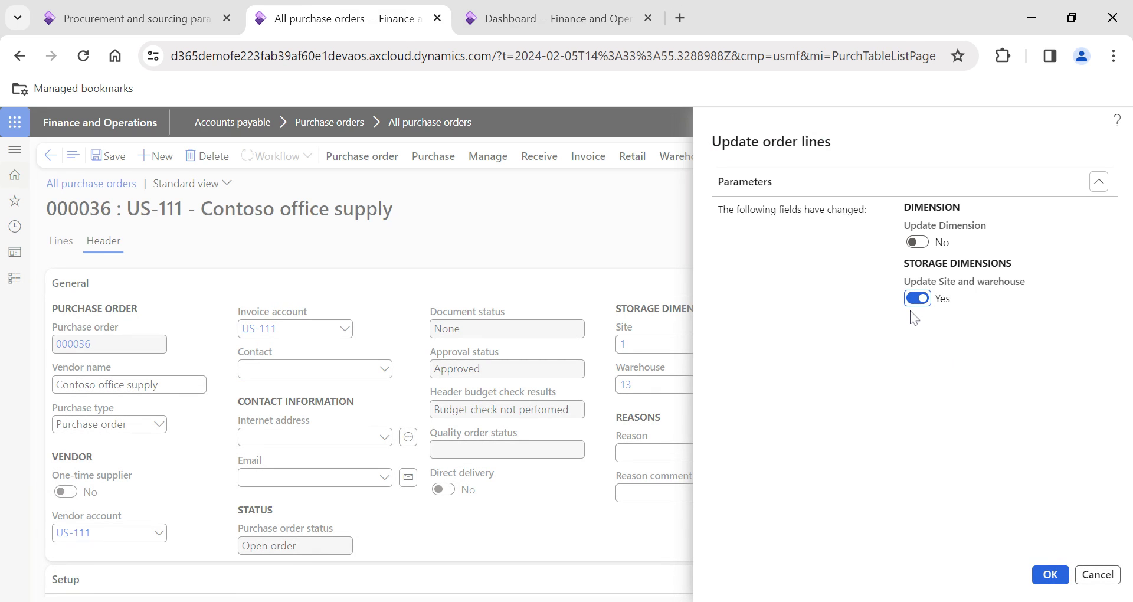
click(1050, 575)
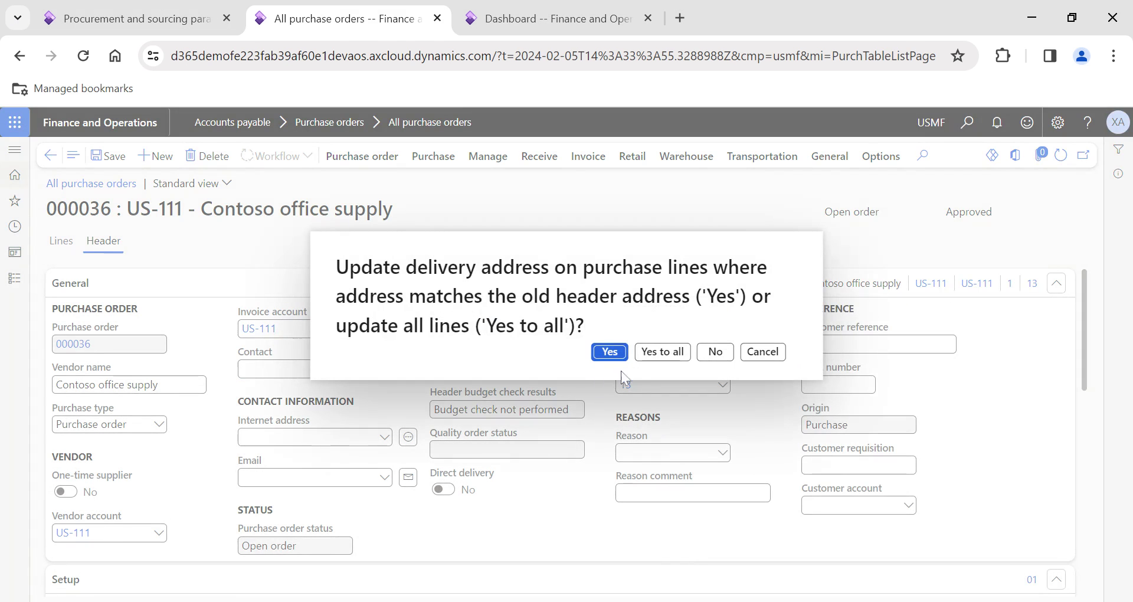
click(643, 364)
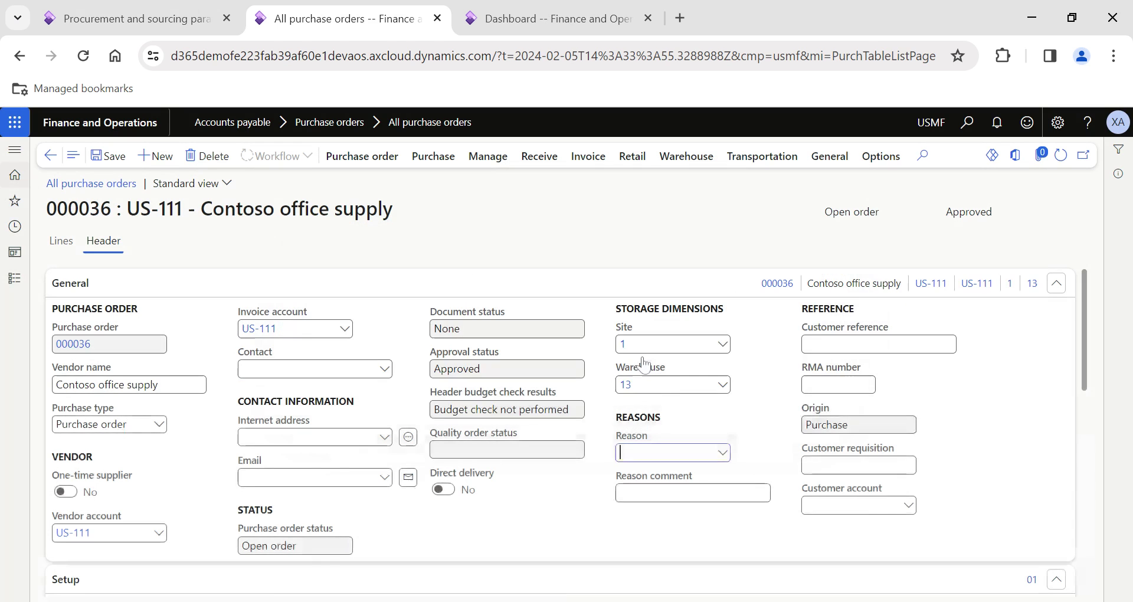
Step: Check the site and warehouse in the header and on the purchase order line
scroll(455, 476, down, 5)
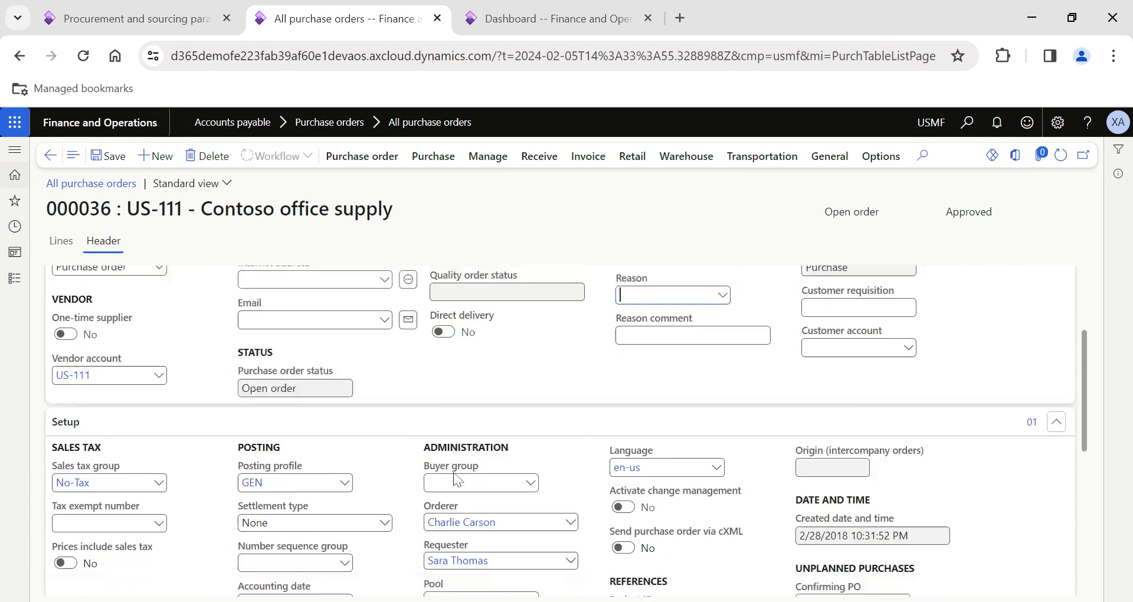
scroll(455, 476, up, 4)
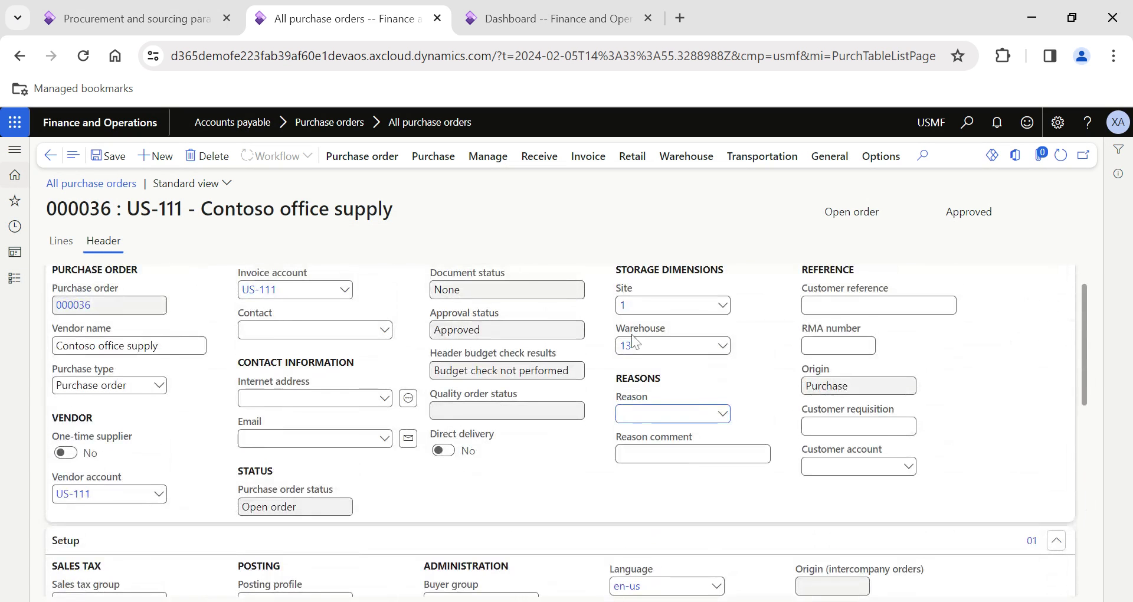
click(61, 241)
scroll(503, 394, down, 2)
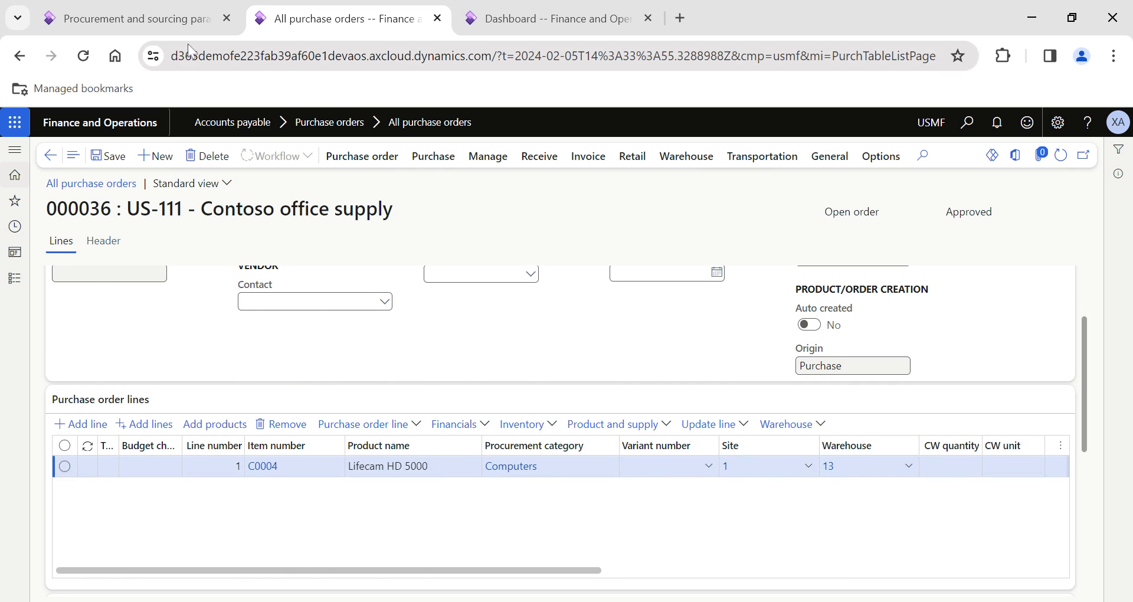
Step: Review the default Purchase type choices in the procurement parameters, keep Purchase order selected, and read the field's description
click(172, 18)
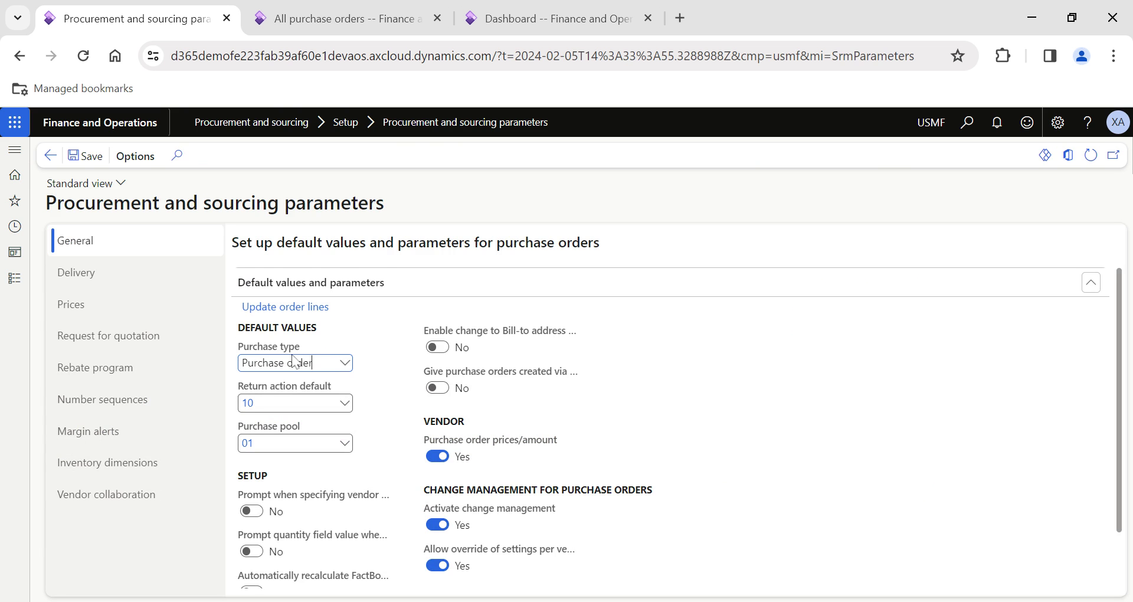
click(345, 367)
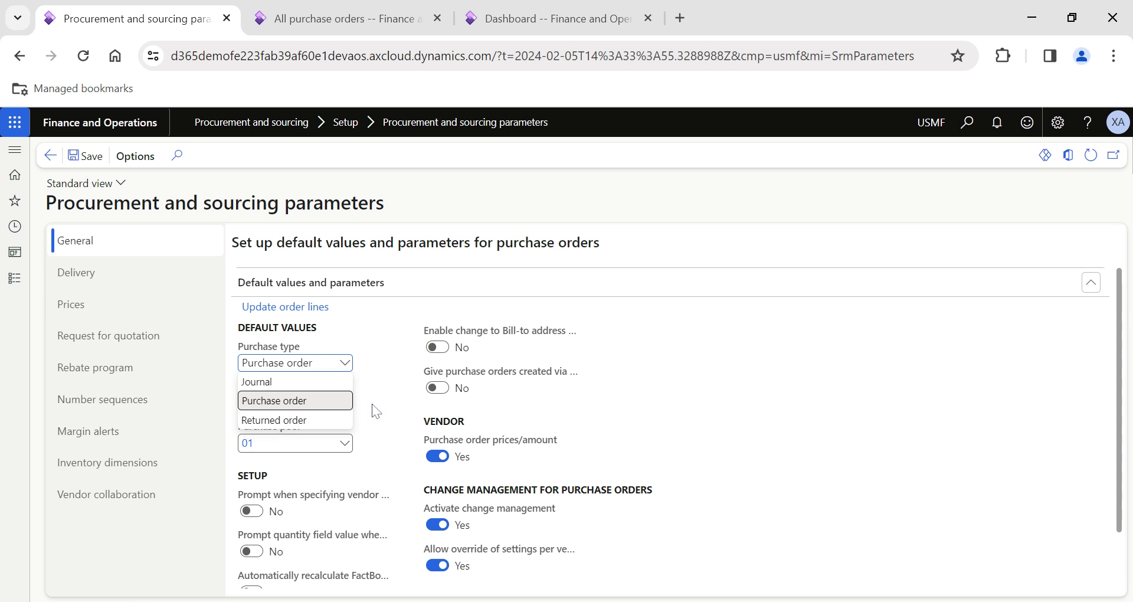
click(303, 406)
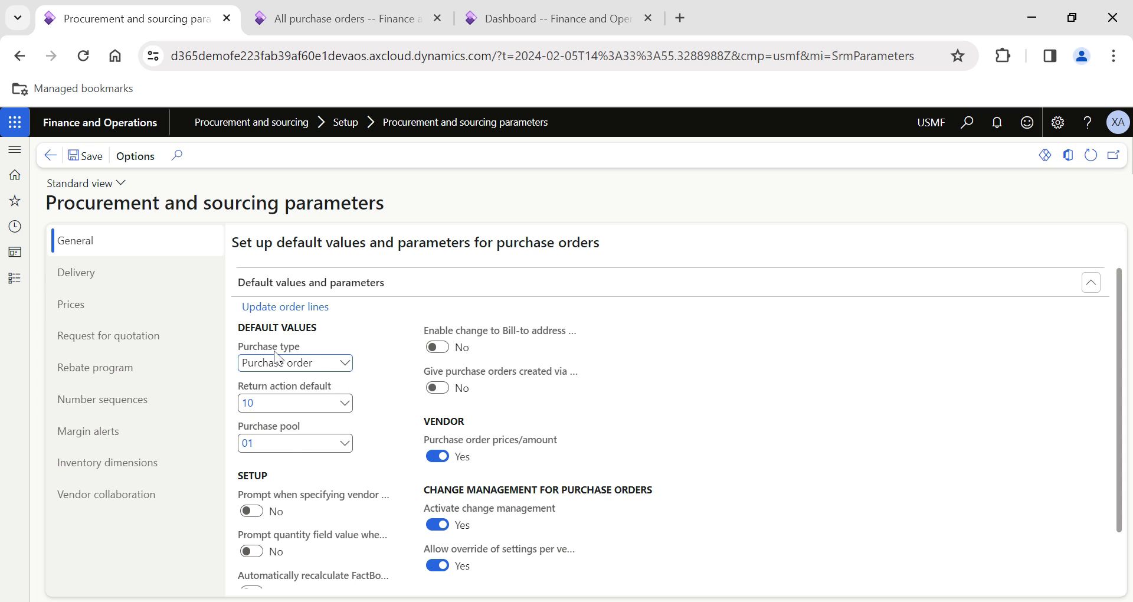
mouse_move(290, 345)
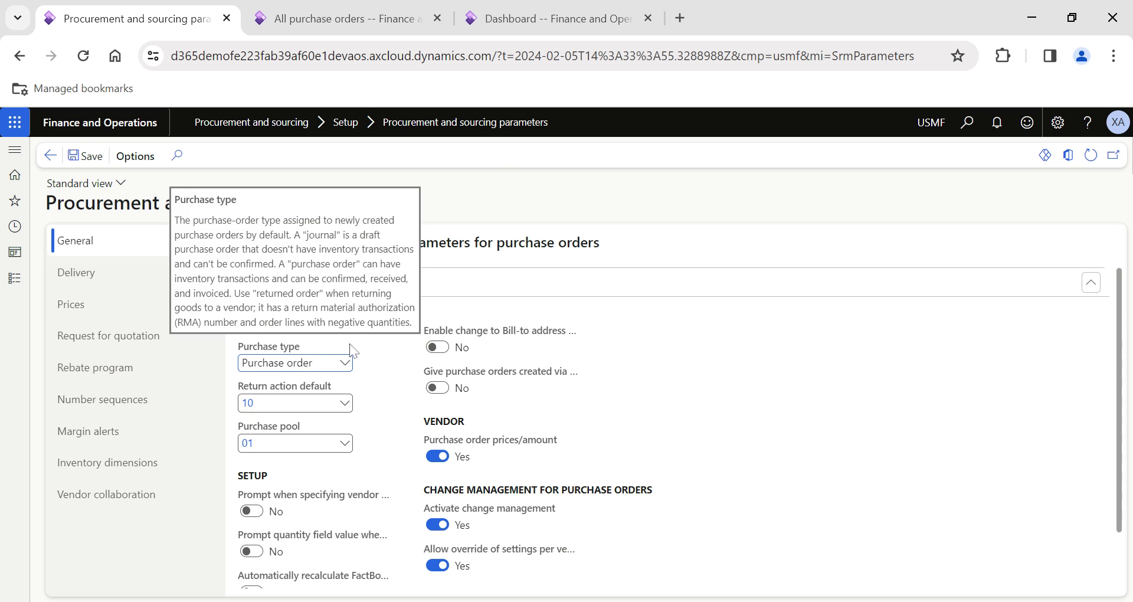
Step: Start a new purchase order and check the purchase type that it takes by default
click(340, 18)
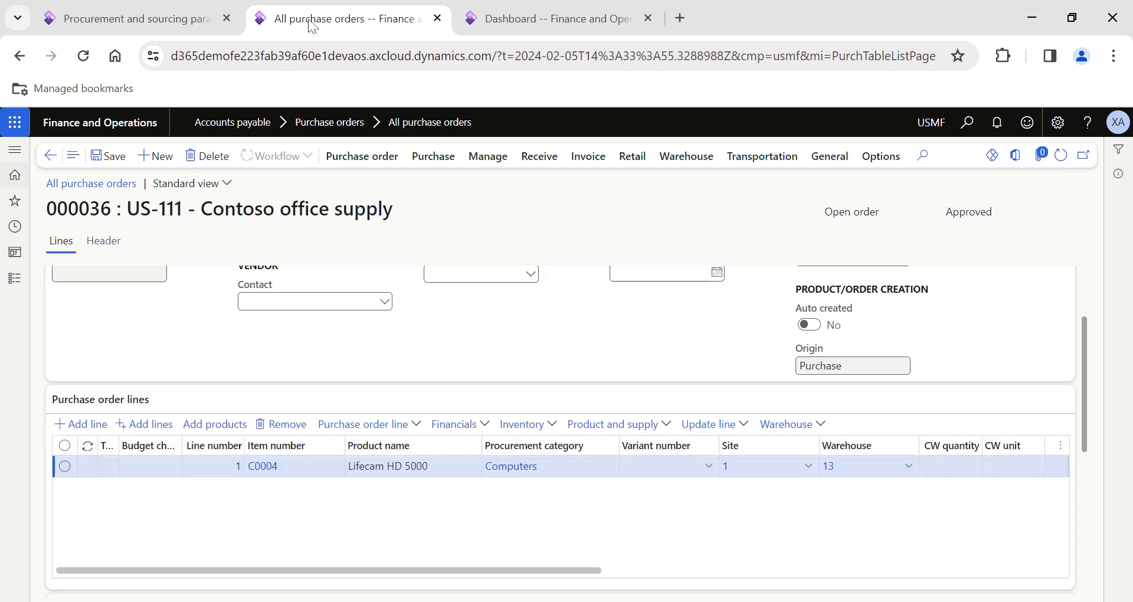
click(184, 13)
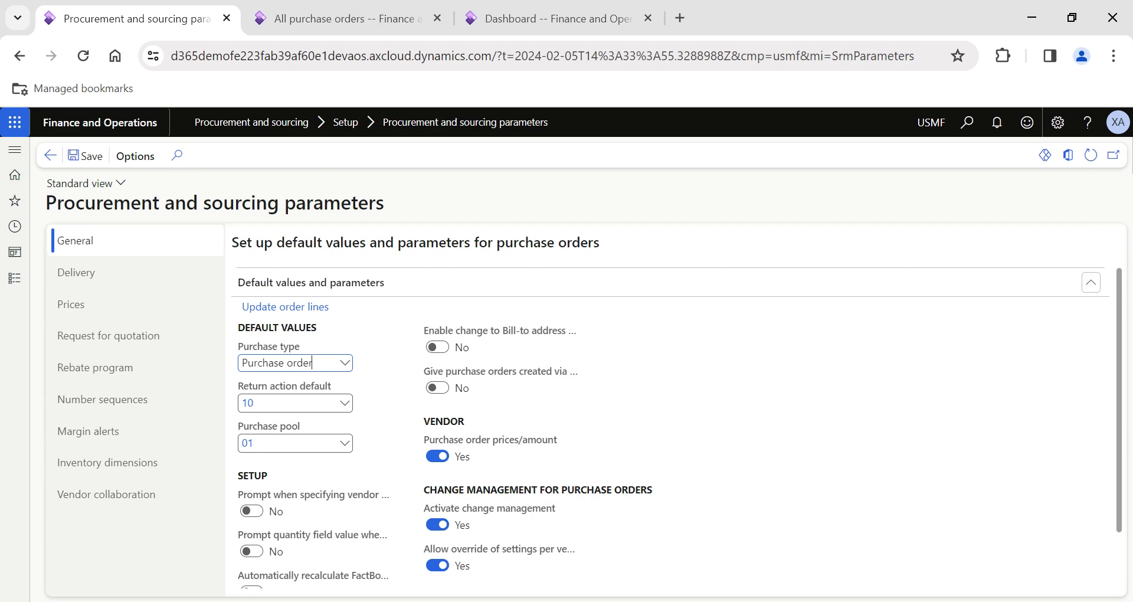
click(325, 20)
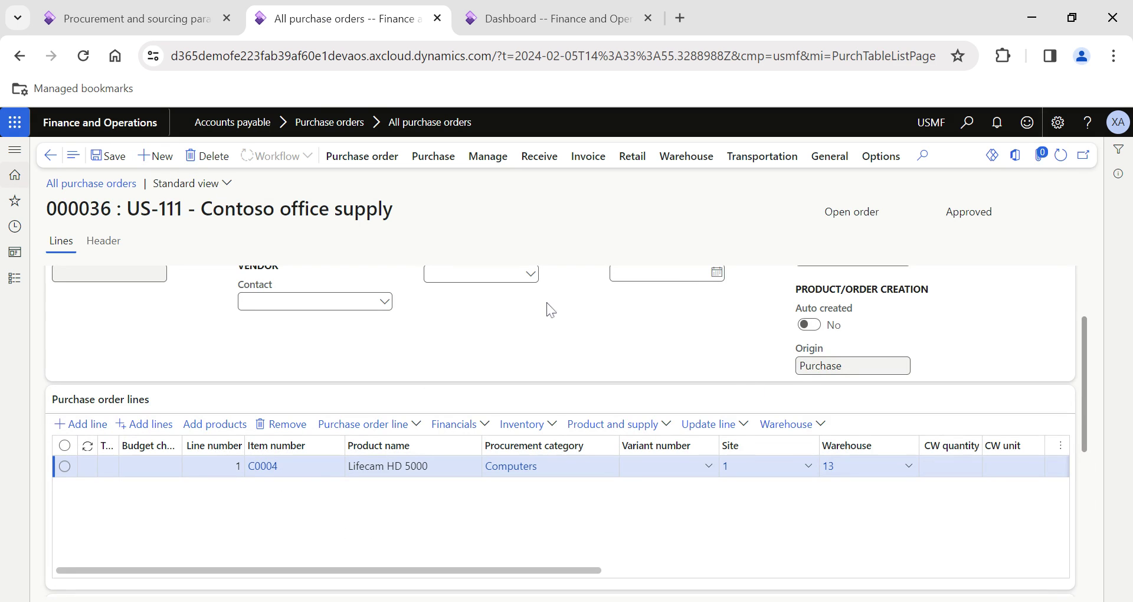
scroll(816, 400, down, 5)
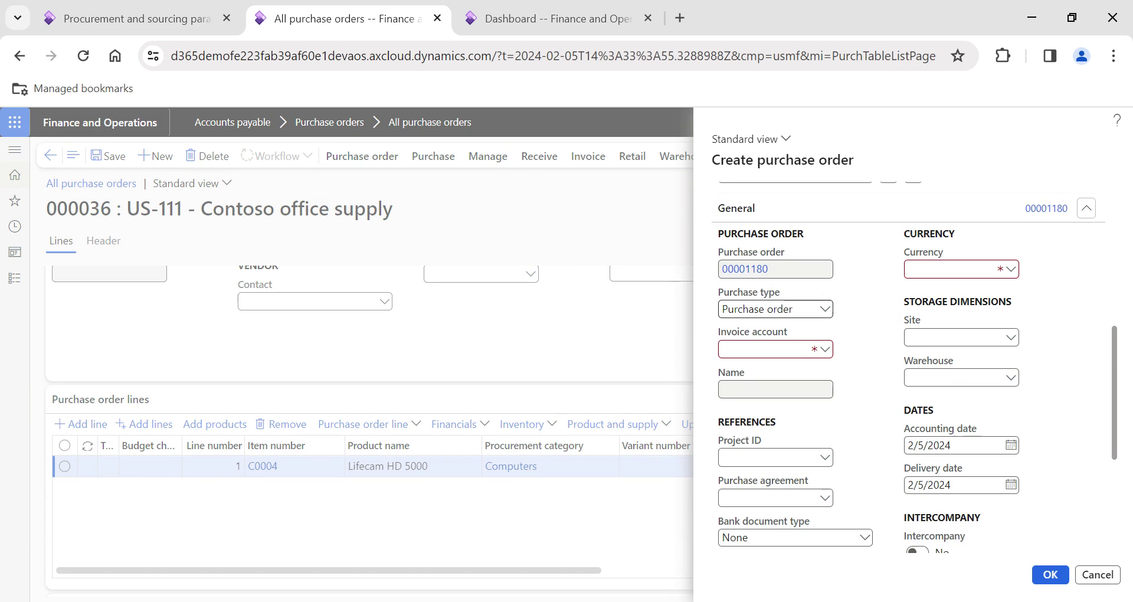
drag(779, 296, 717, 294)
Step: Set the default purchase type in the procurement parameters to Returned order
click(177, 19)
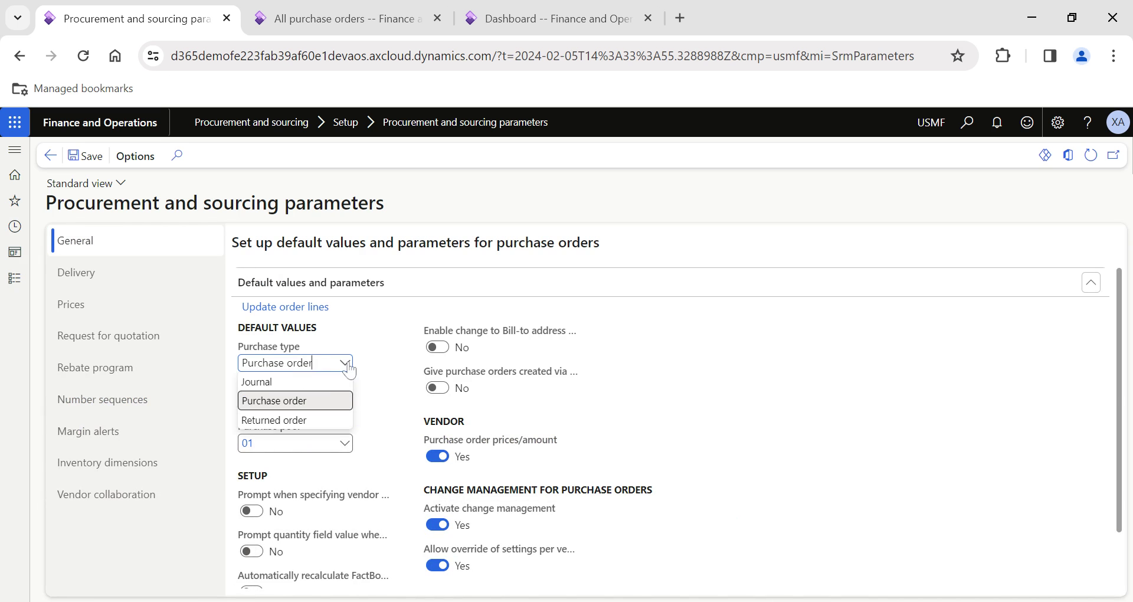
click(301, 420)
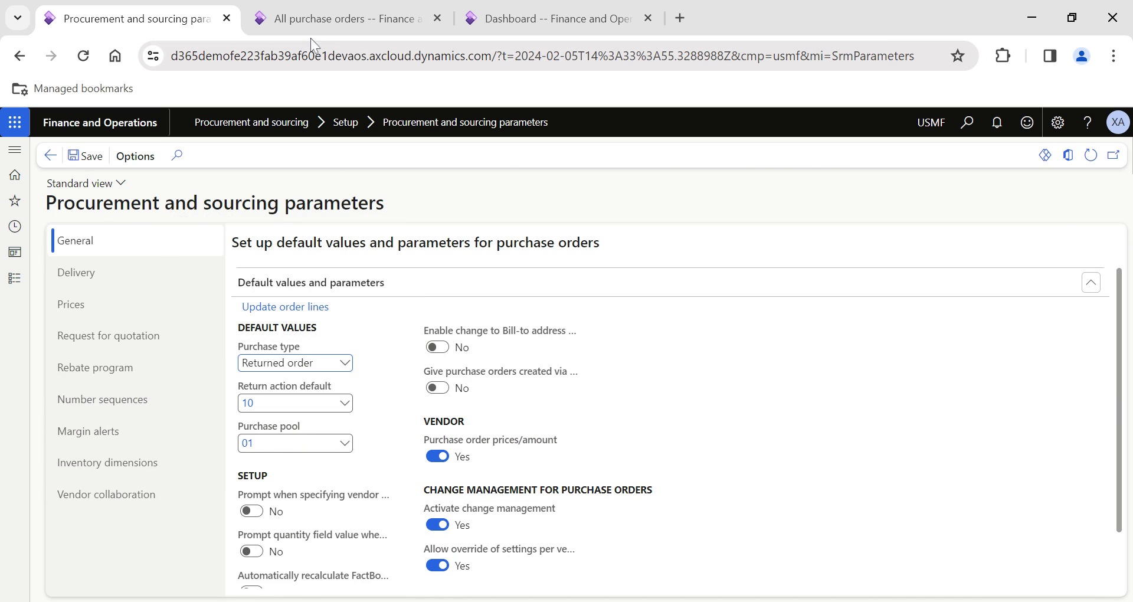
Step: Cancel the open purchase order creation, start another one to check its default purchase type, and return to the parameters
click(319, 19)
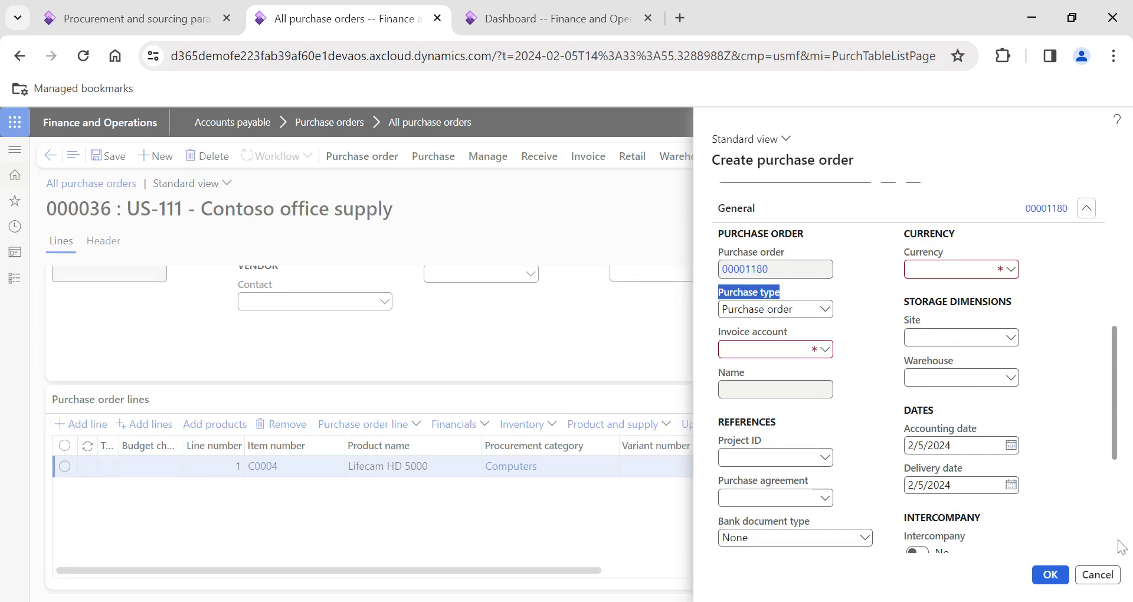
click(1097, 574)
click(155, 156)
scroll(784, 319, down, 5)
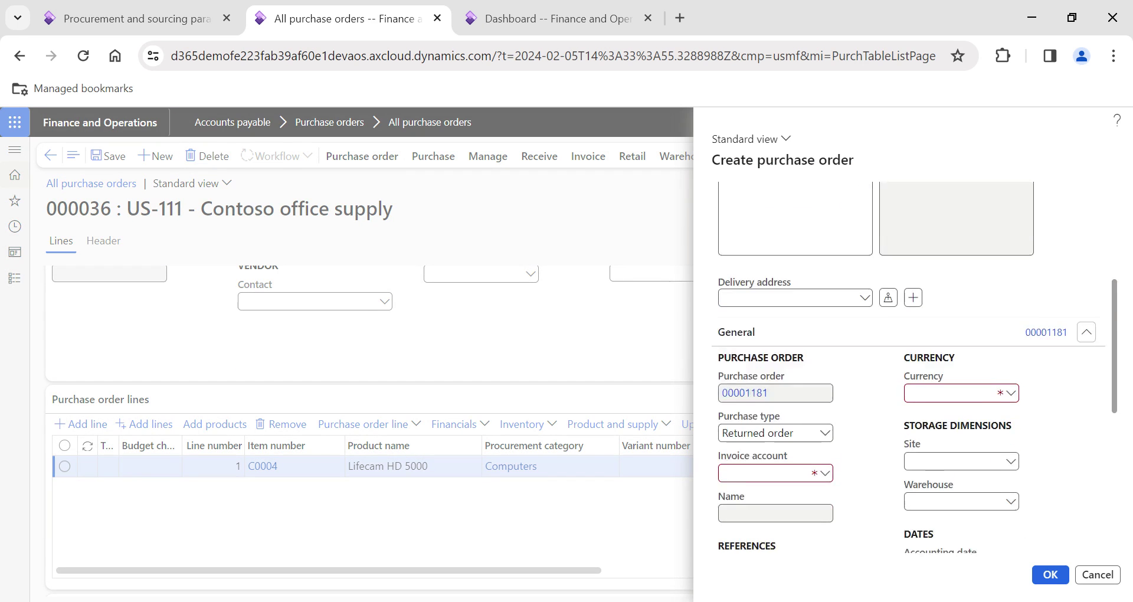
drag(782, 318, 724, 311)
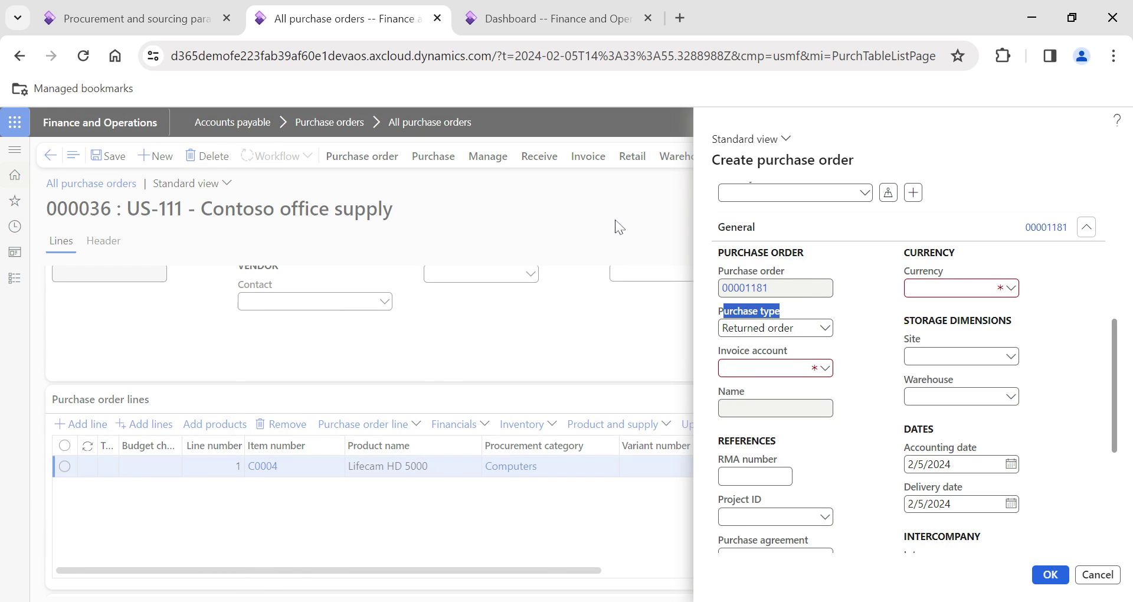
click(162, 26)
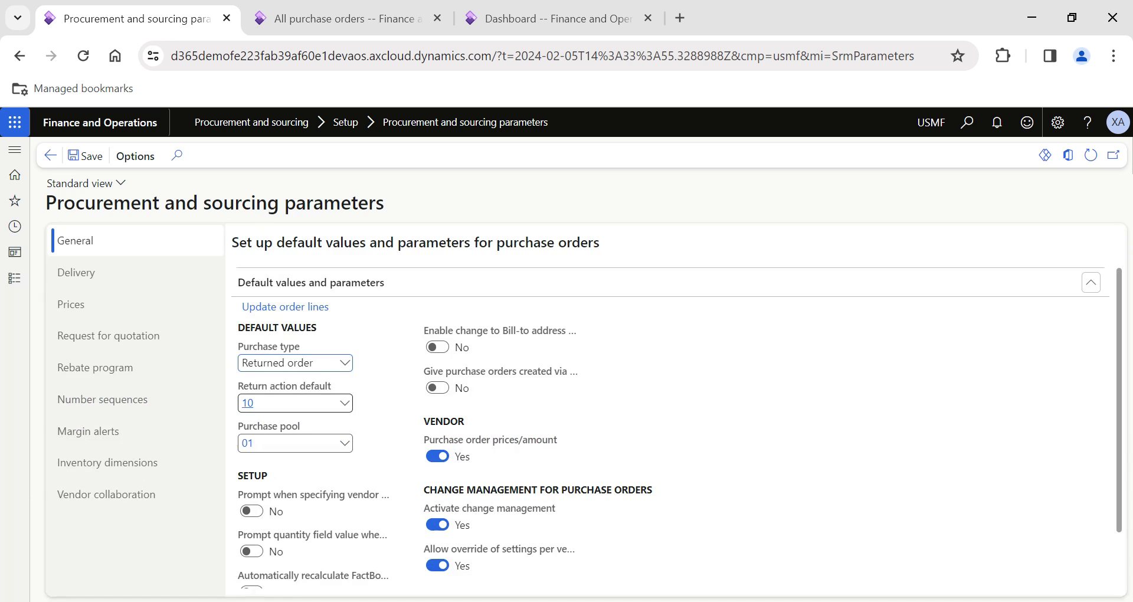
Step: Read the Return action default description, open the return actions list, and widen its Return action column
key(Tab)
mouse_move(317, 396)
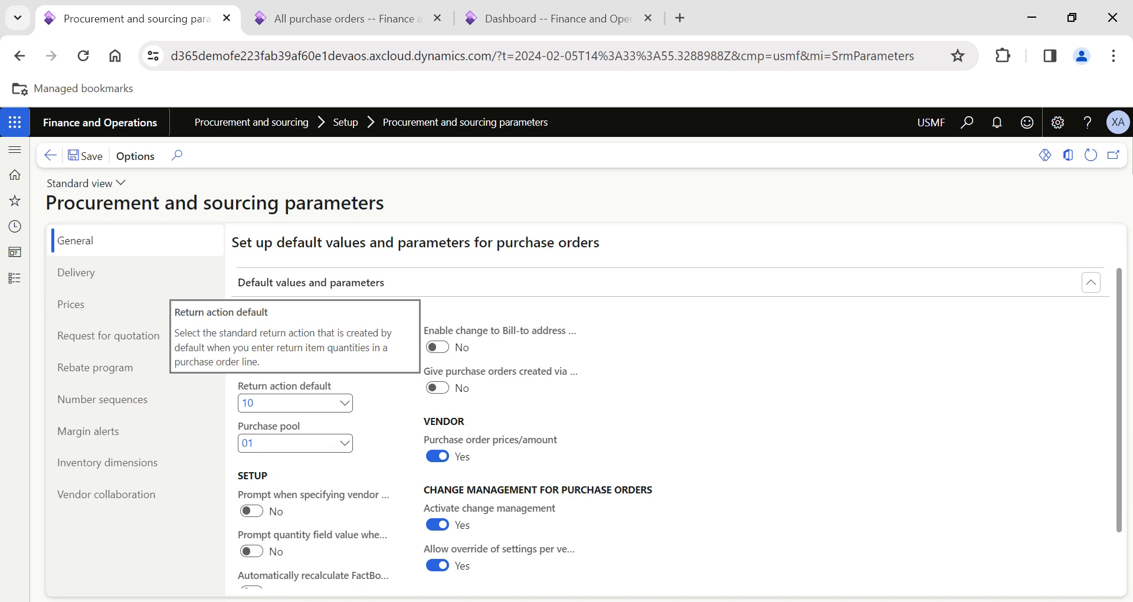
right_click(347, 405)
click(363, 483)
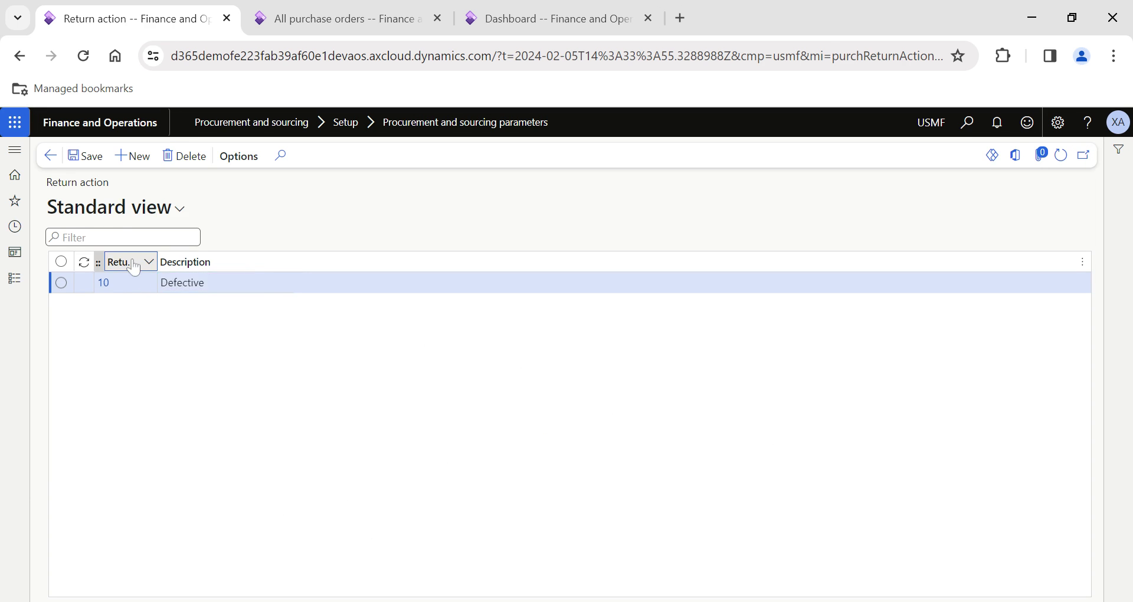
click(138, 262)
click(167, 400)
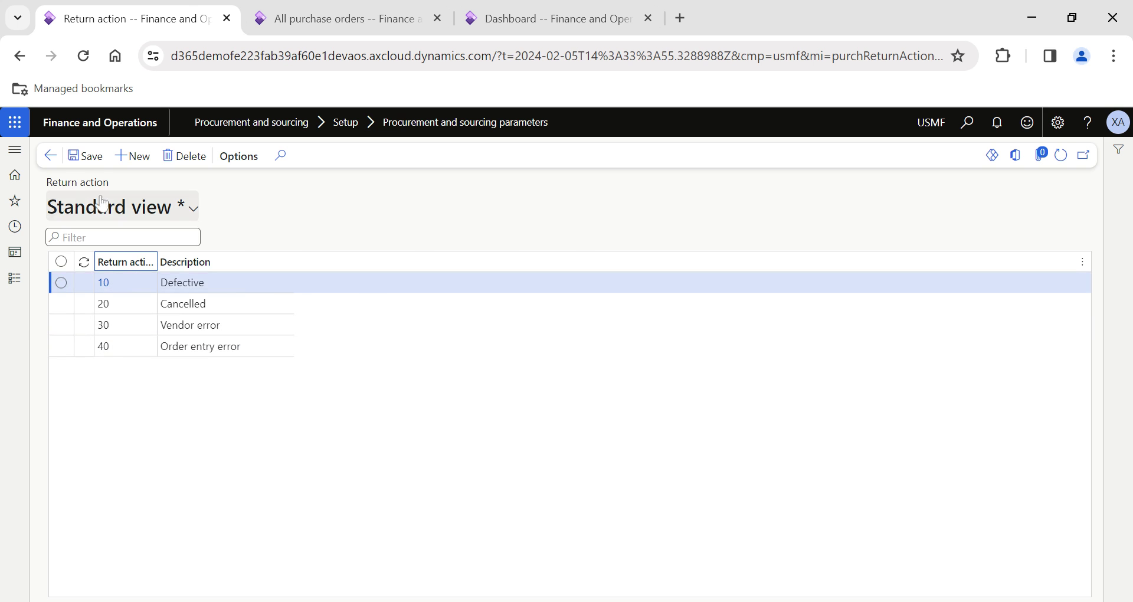
Step: Return to the procurement parameters and set the default return action to 30 (Vendor error)
click(50, 156)
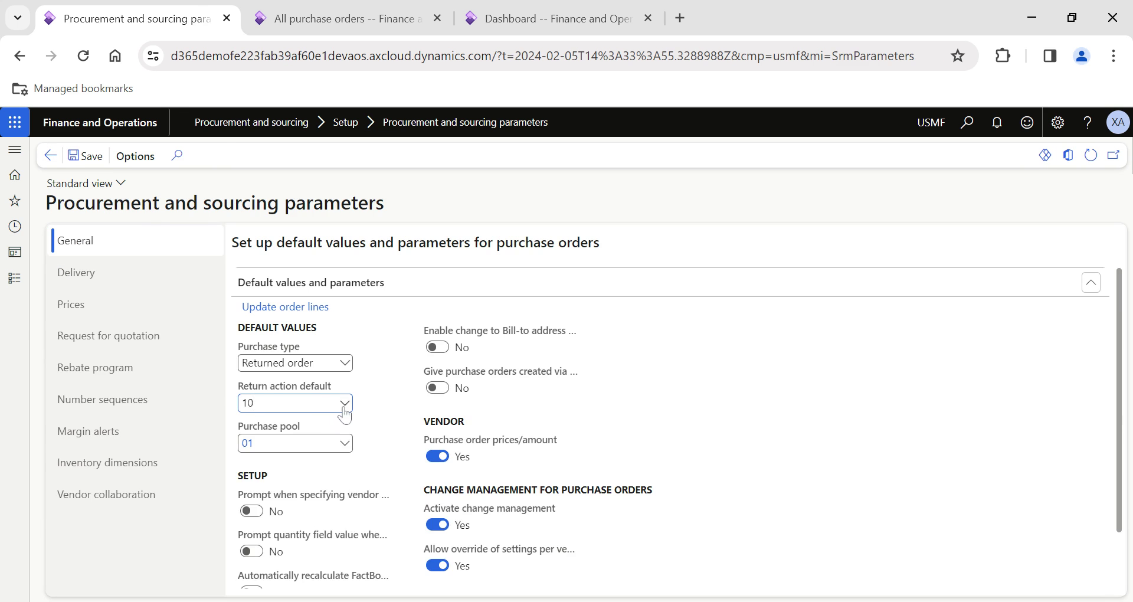
click(343, 406)
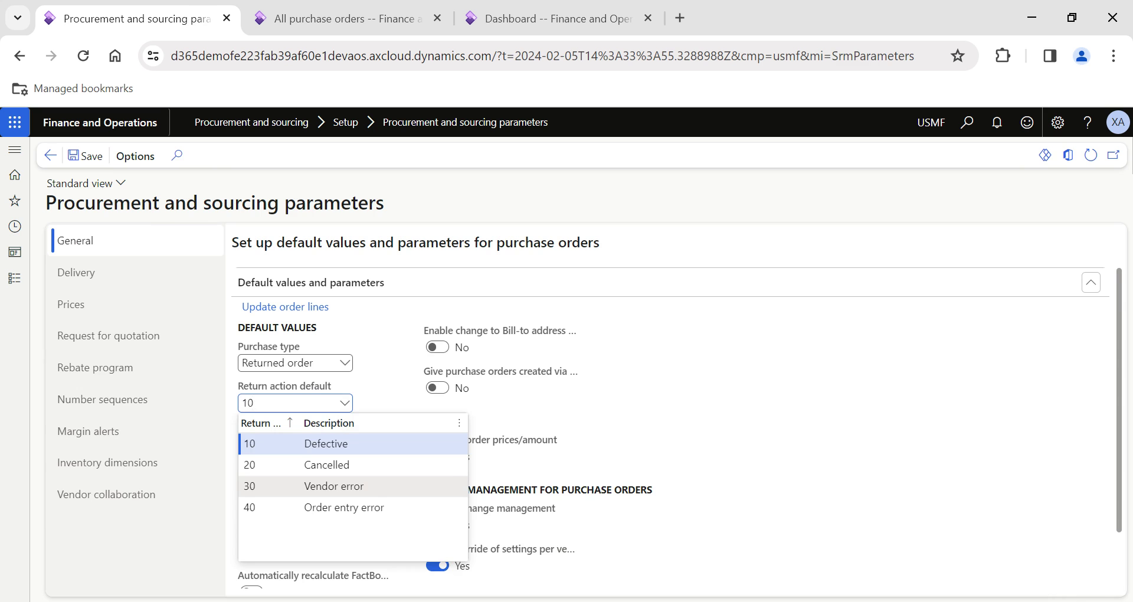
click(330, 486)
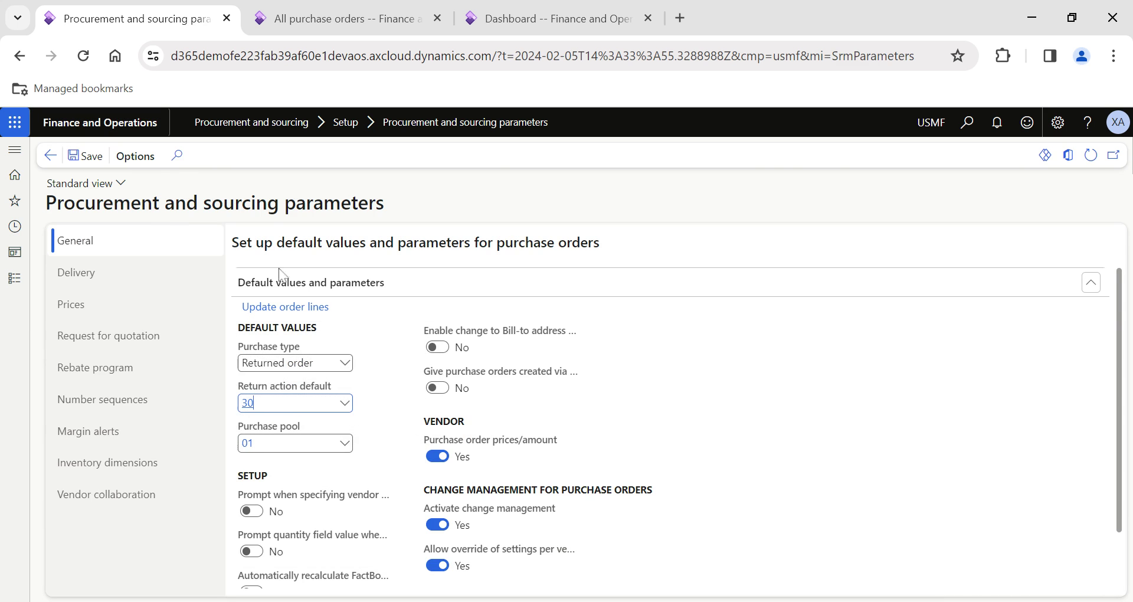
Step: Discard the open purchase order creation and start a new order for Cave Wholesales with warehouse 24
click(343, 18)
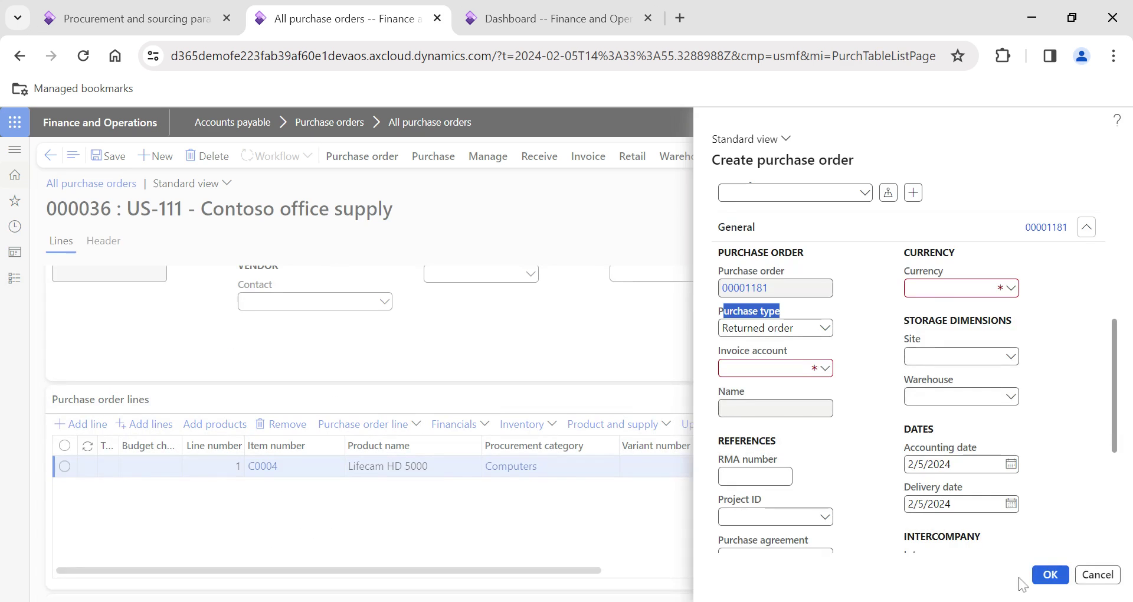
click(1097, 575)
click(155, 156)
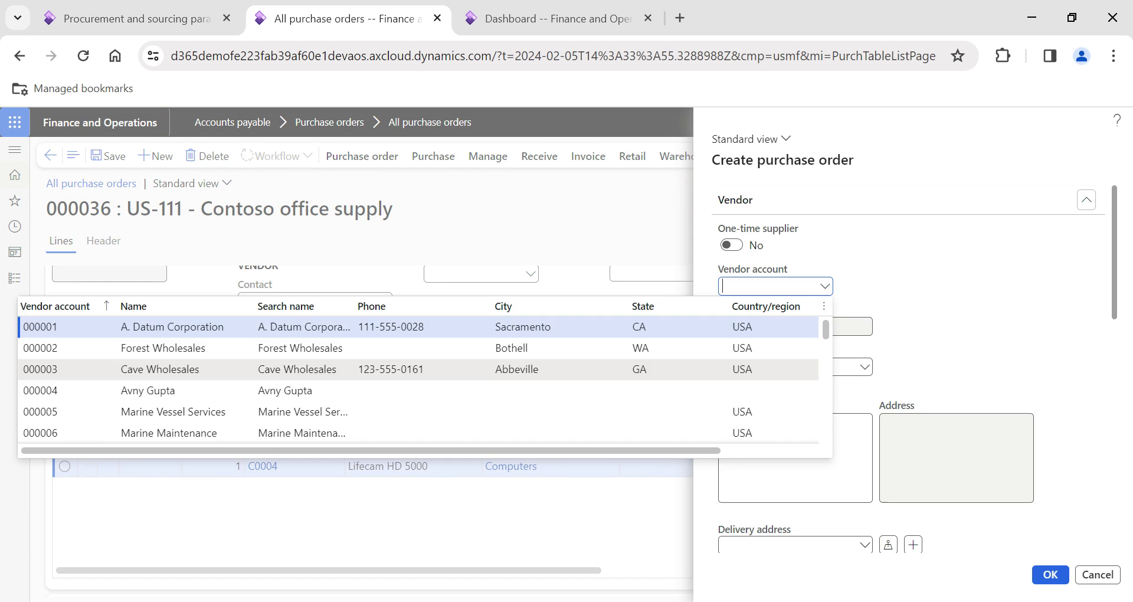
click(486, 369)
scroll(850, 390, down, 5)
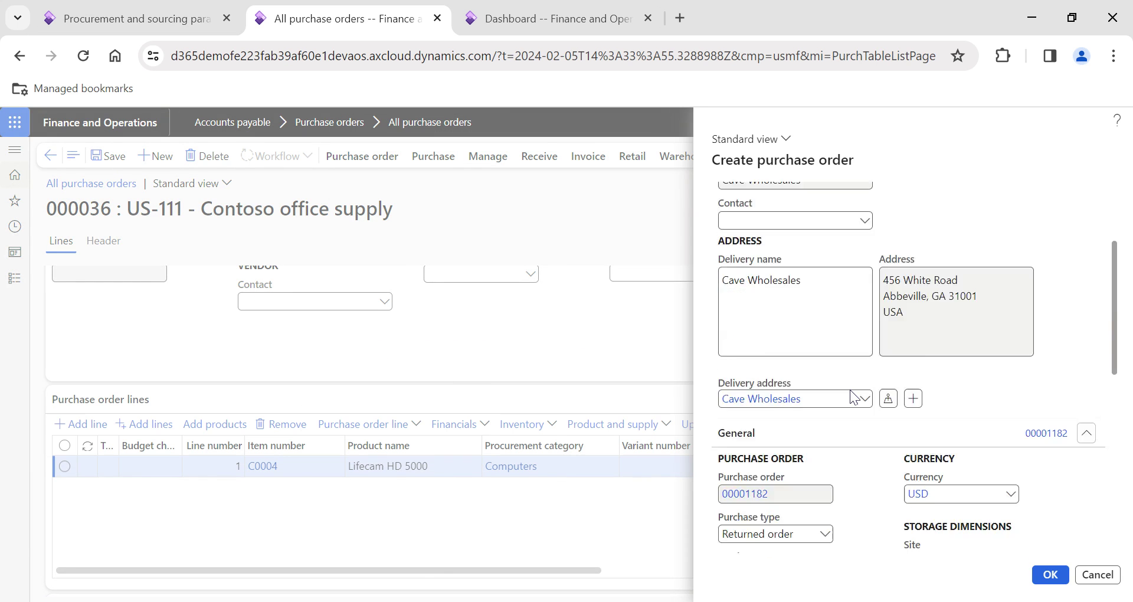
click(925, 382)
text(24)
key(Tab)
scroll(914, 367, down, 5)
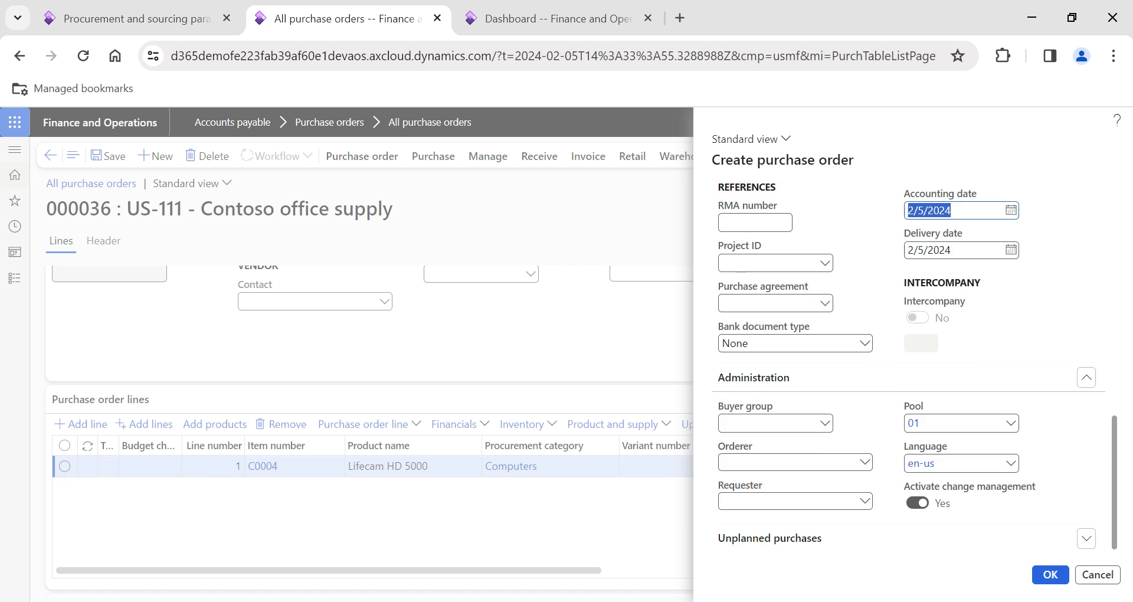
Step: Fill in the RMA number and create the returned order for Cave Wholesales
click(1050, 576)
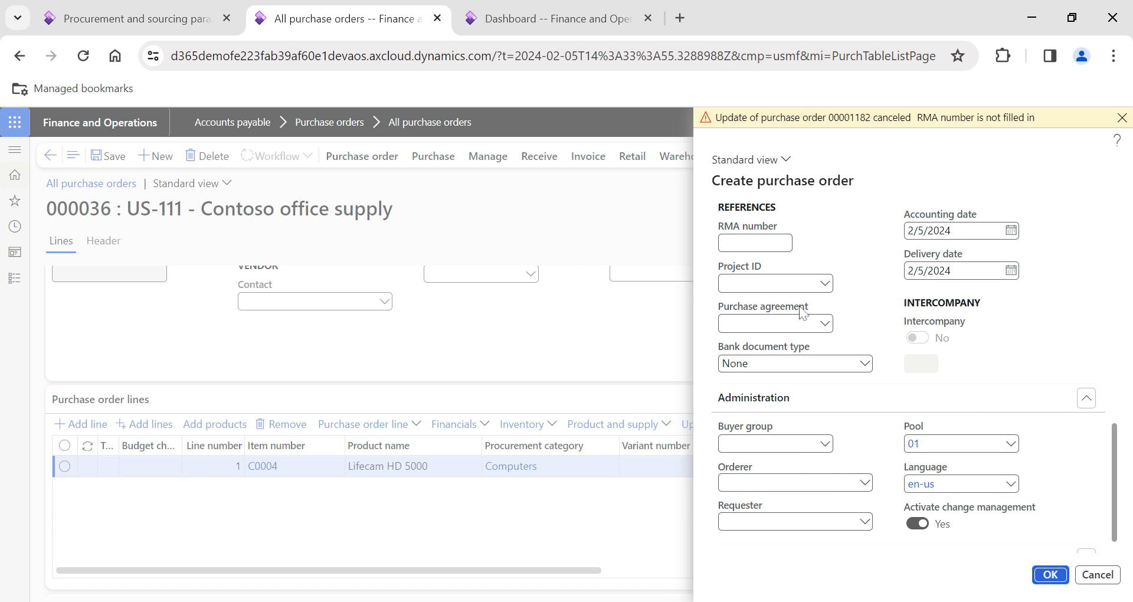
click(1122, 118)
scroll(779, 330, up, 2)
click(754, 300)
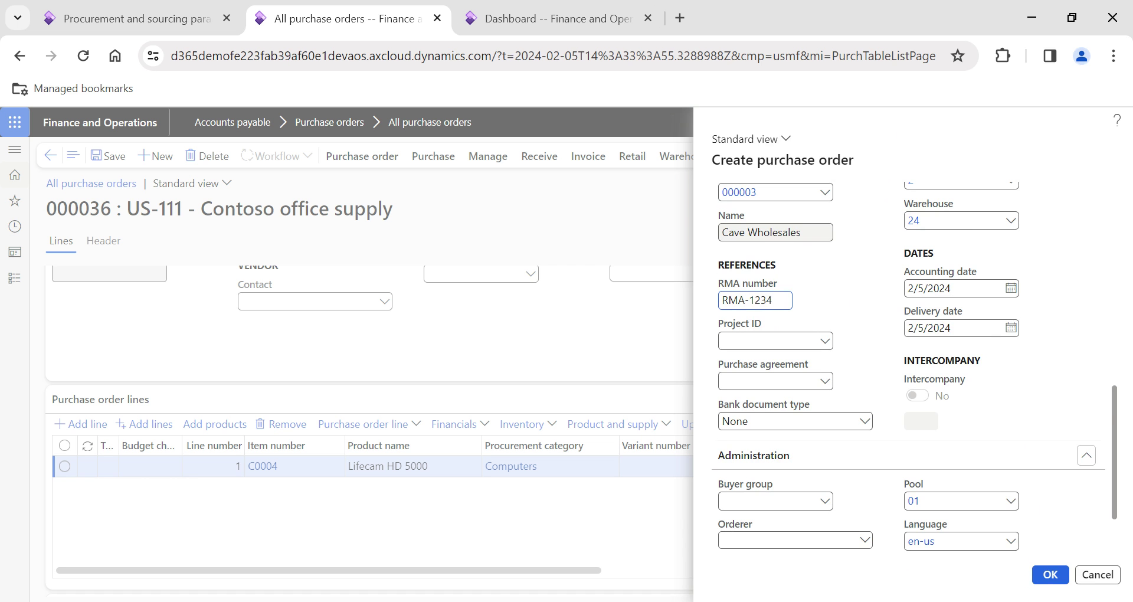
scroll(883, 392, down, 2)
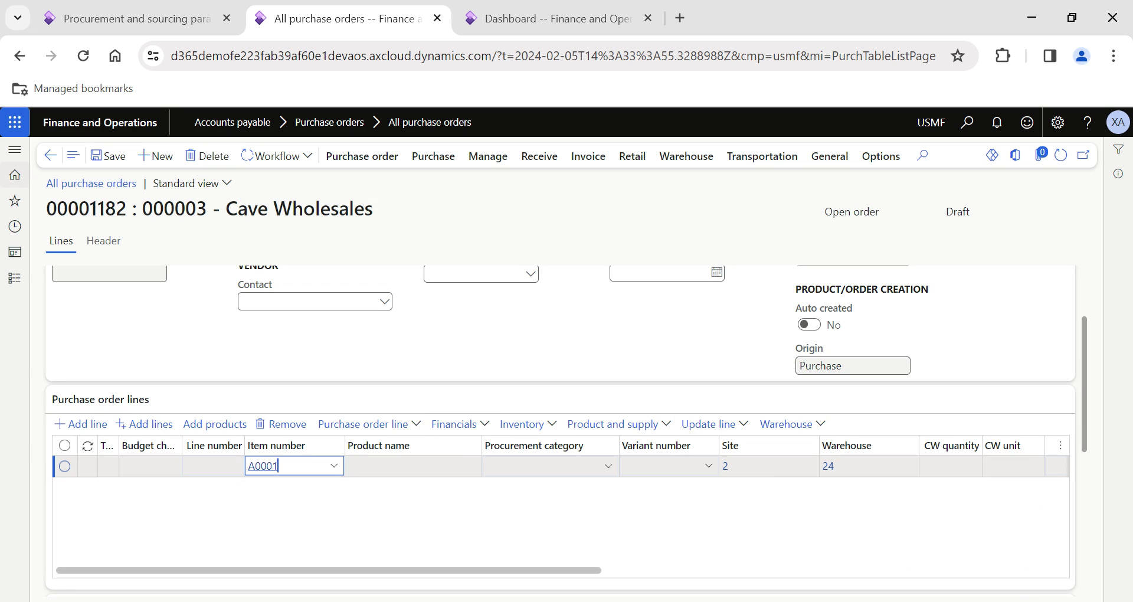
Step: Enter item A0001 on the order line and check the default return action in the line's setup details
key(Tab)
scroll(304, 500, down, 3)
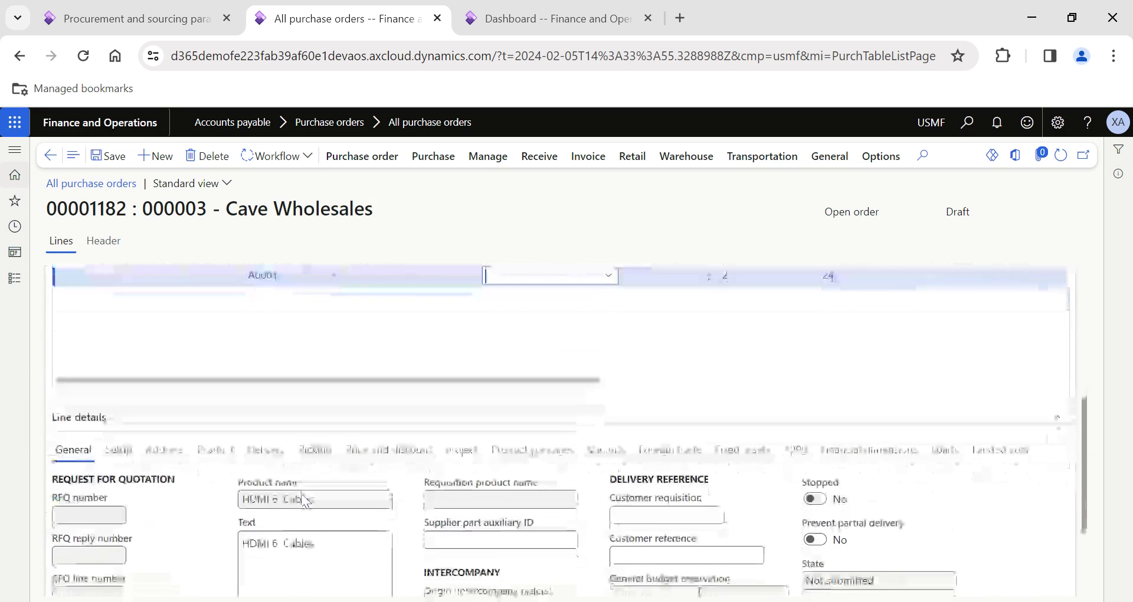
scroll(304, 501, down, 2)
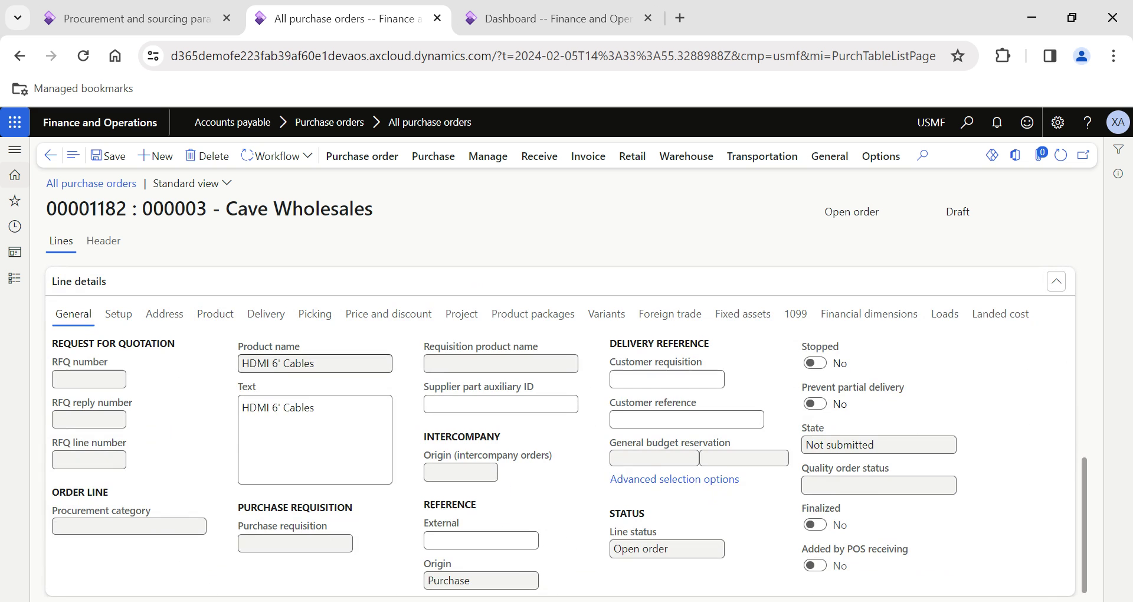
click(120, 314)
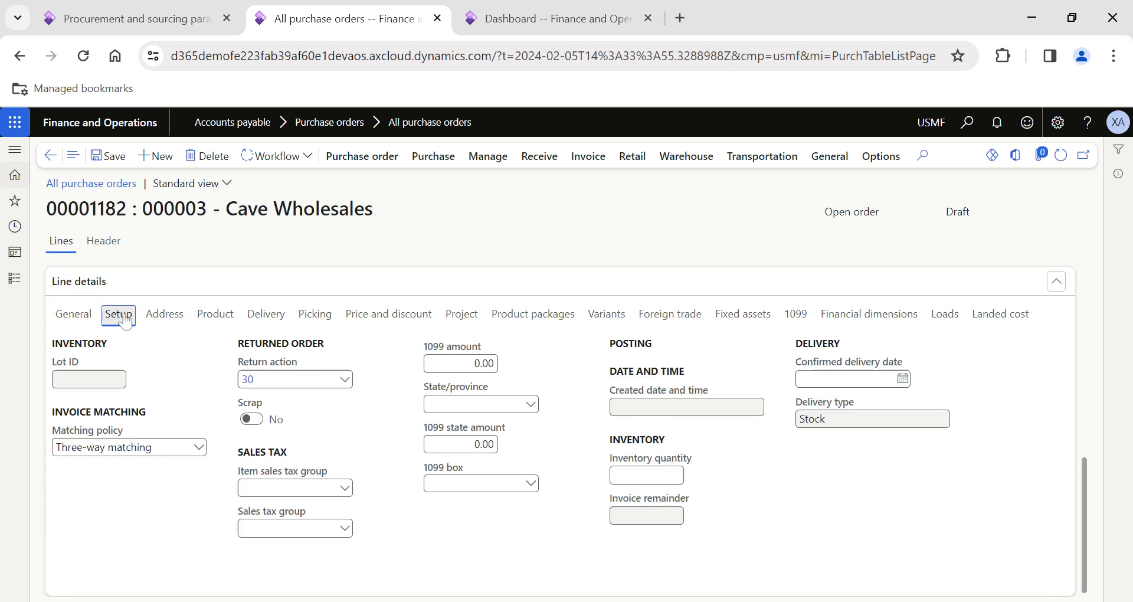
click(279, 379)
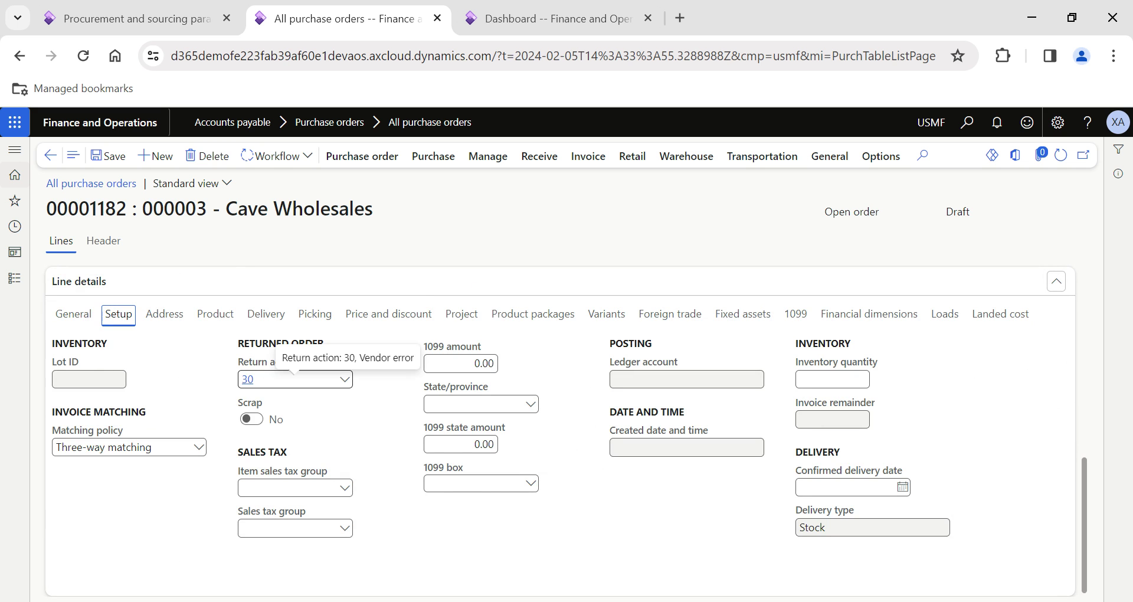
Step: Review the Purchase pool parameter and check which pool a new purchase order takes by default
click(176, 24)
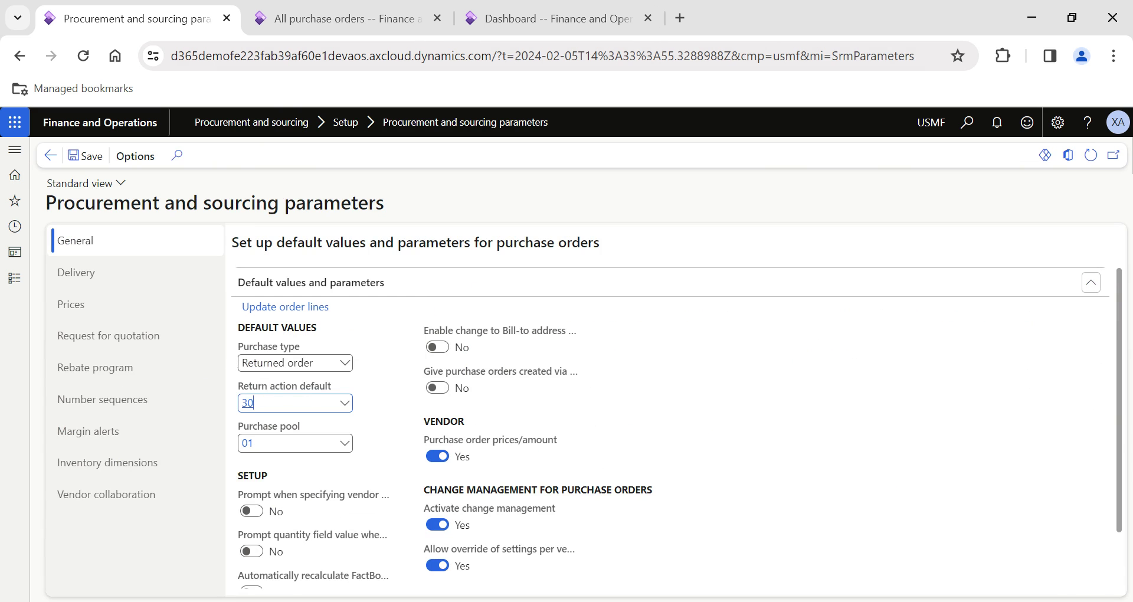
mouse_move(289, 436)
click(342, 18)
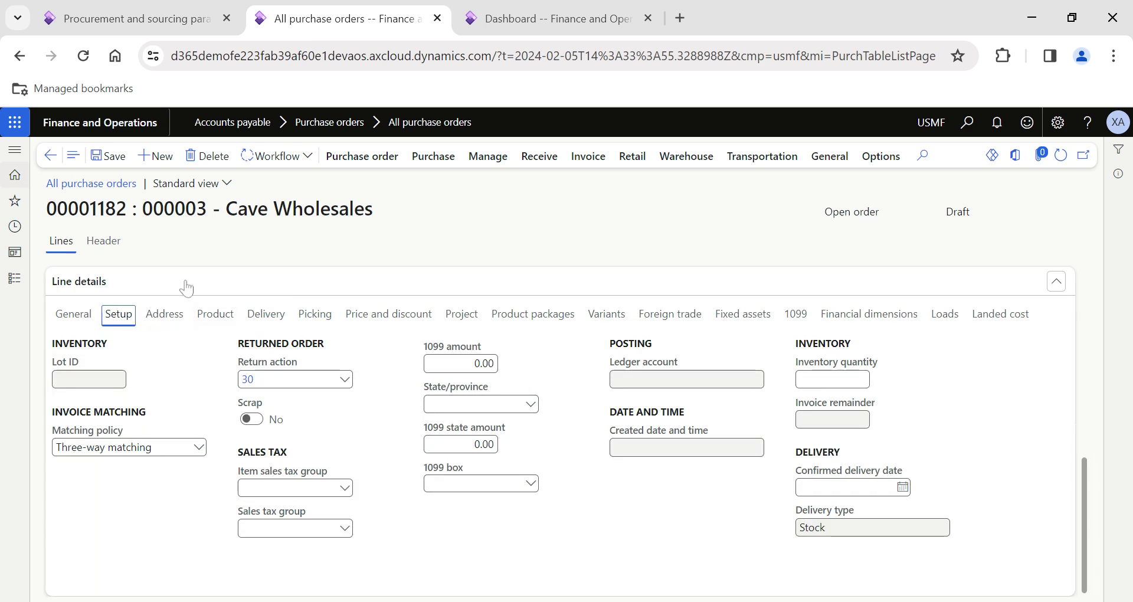
key(alt+n)
scroll(951, 436, down, 4)
drag(943, 423, 858, 428)
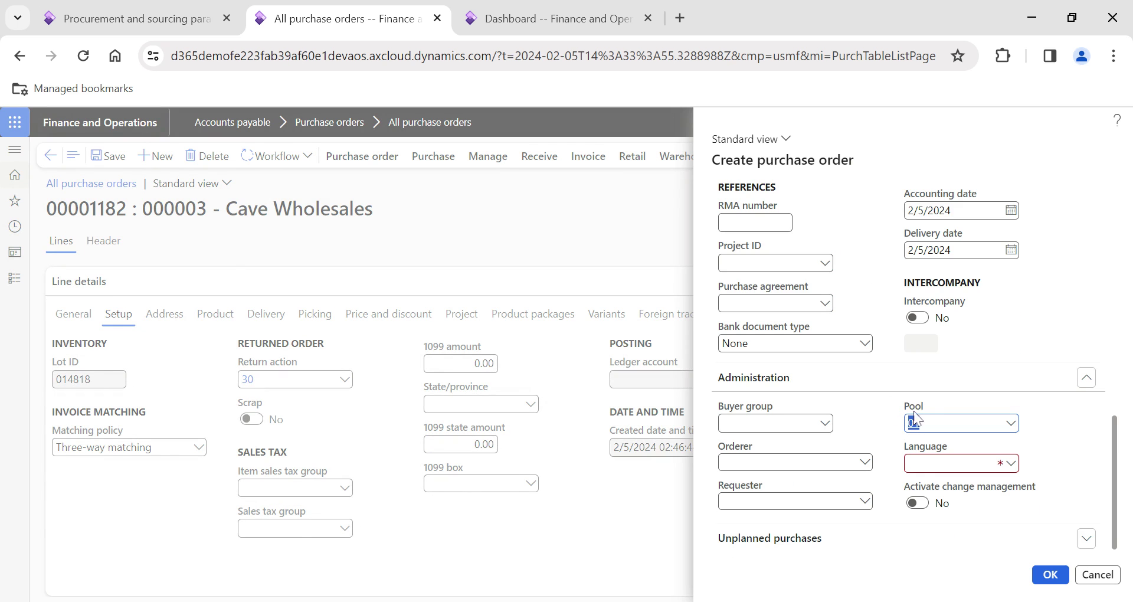
Step: Read the description of Prompt when specifying vendor and invoice account in the procurement parameters, and save the parameters
click(152, 23)
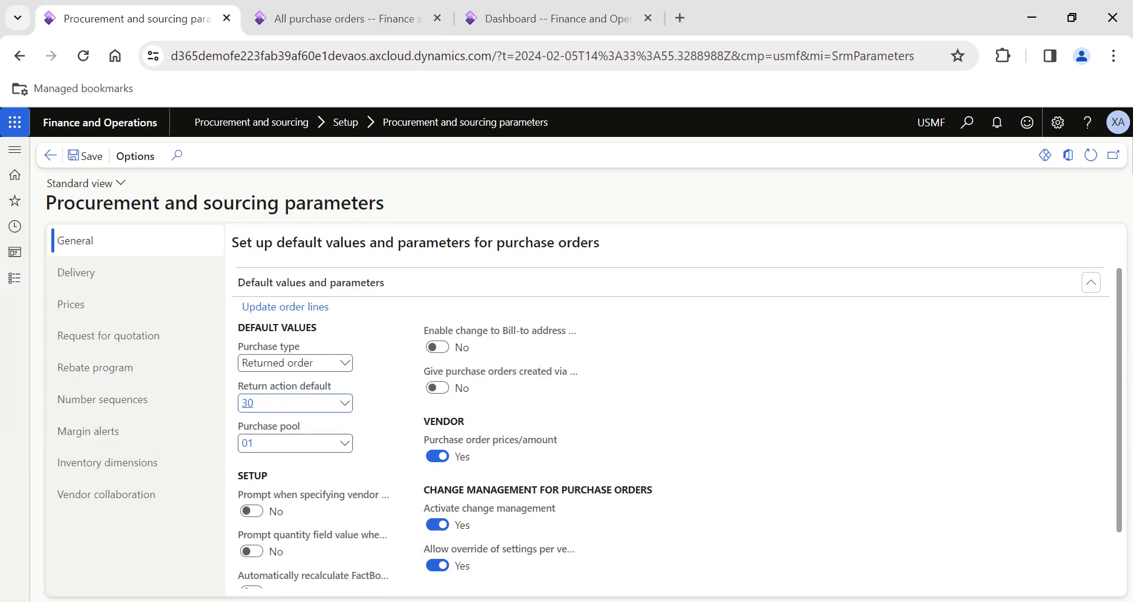
click(260, 446)
scroll(378, 452, down, 1)
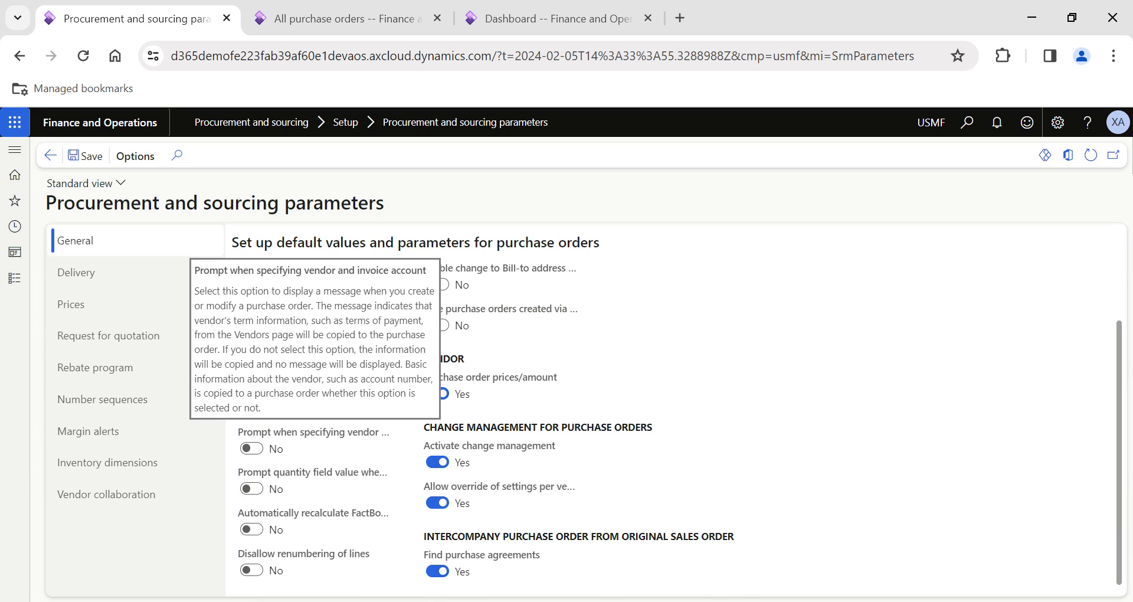
drag(266, 320, 246, 350)
click(91, 157)
Step: Cancel the open purchase order creation and open the header of the Contoso office supply order directly above the Cave Wholesales order
click(330, 13)
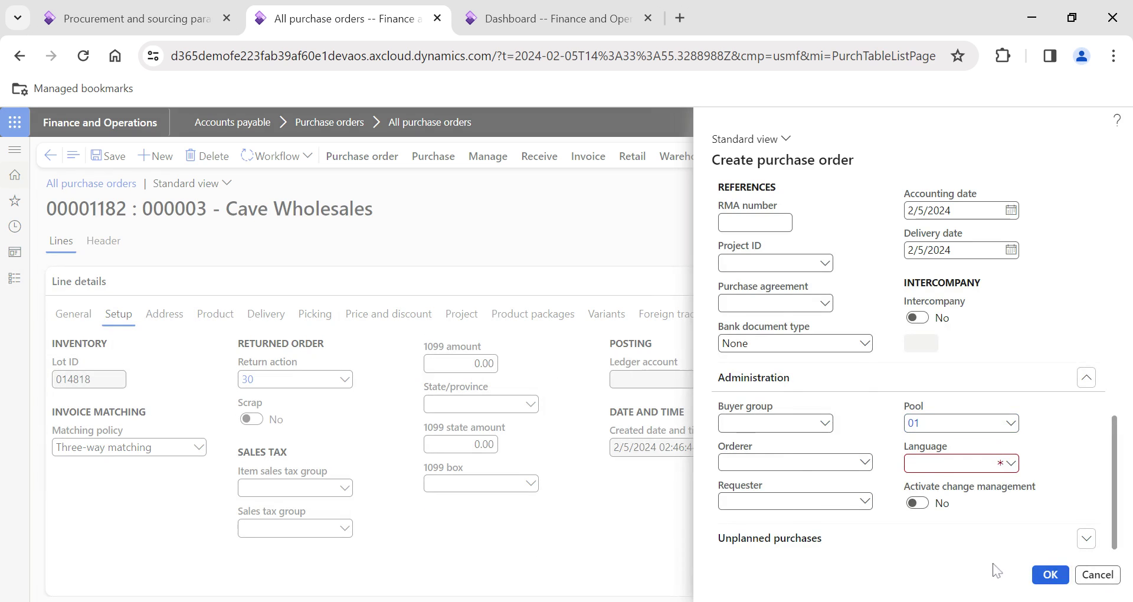
click(1095, 577)
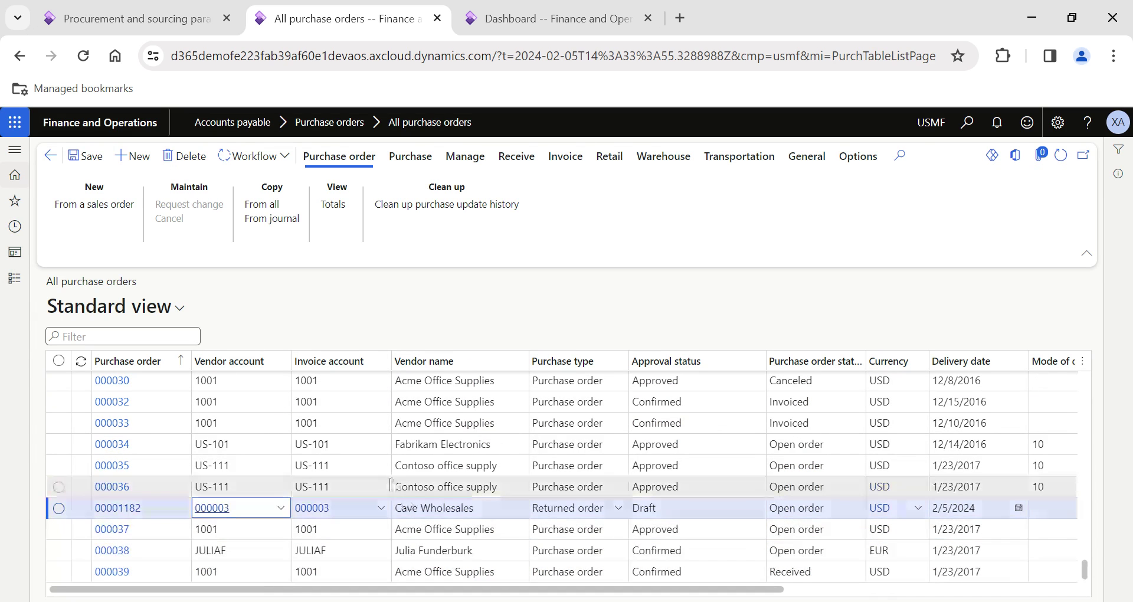
click(184, 488)
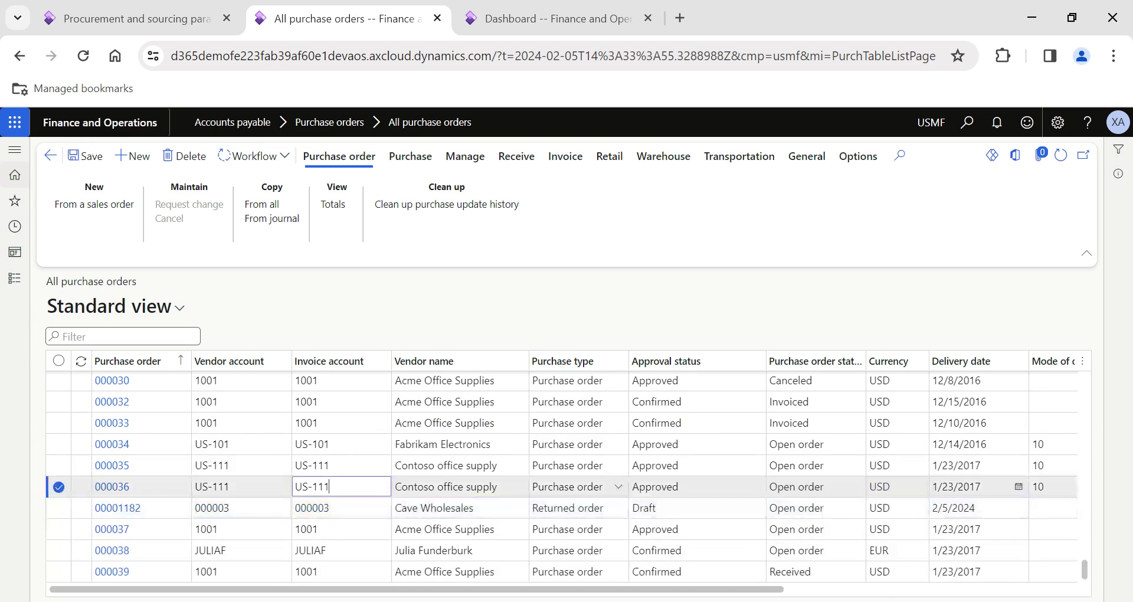
click(114, 488)
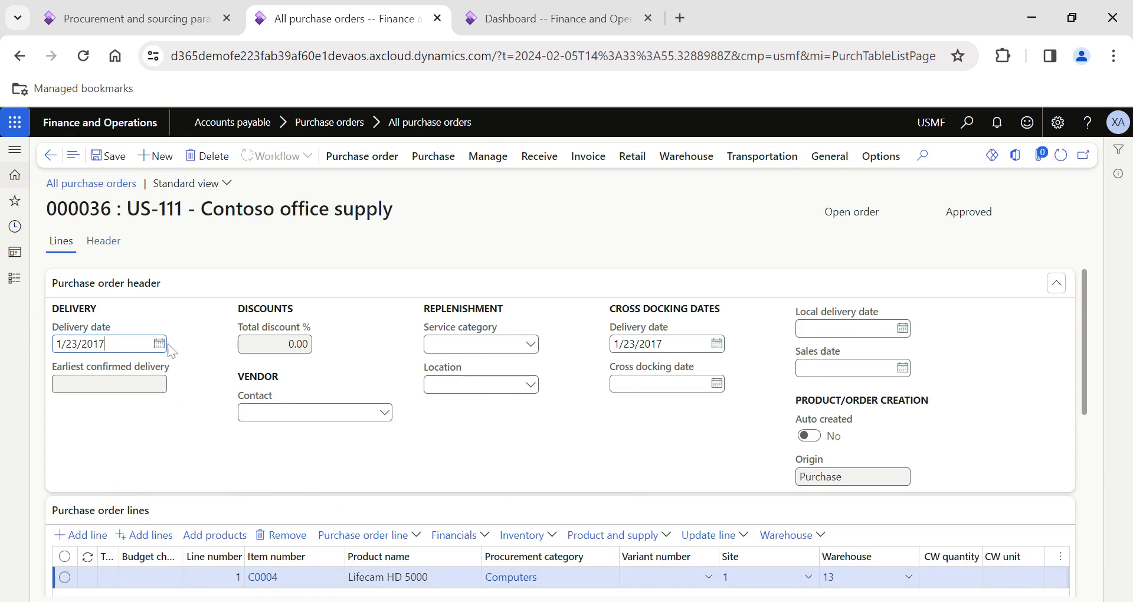
click(110, 248)
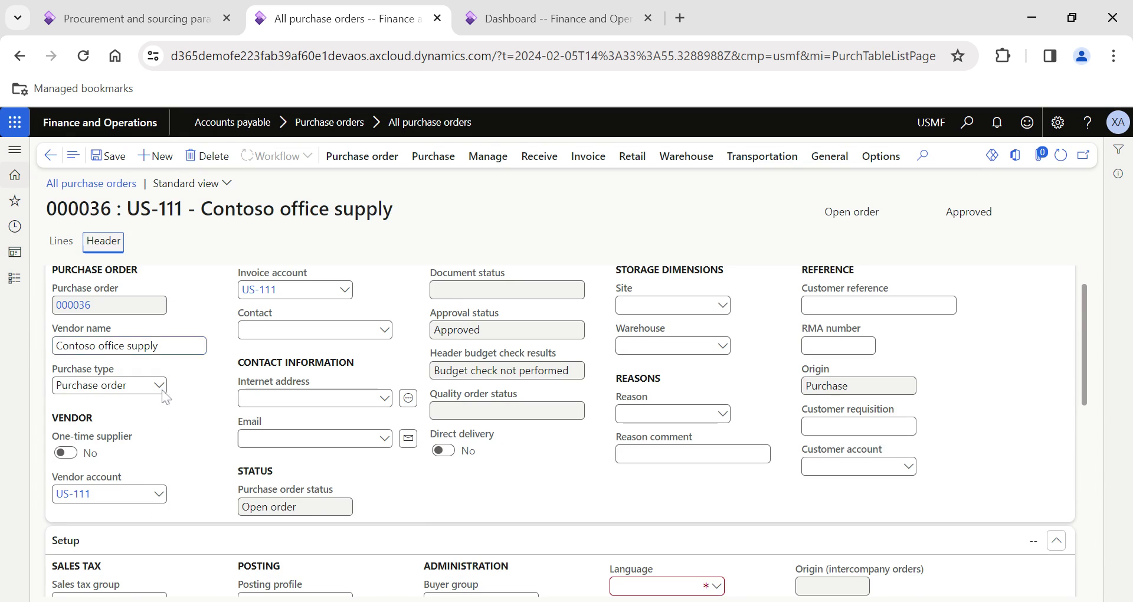
Step: Try to change the order's vendor to City Power & Light, save, and cancel the order line update
click(159, 496)
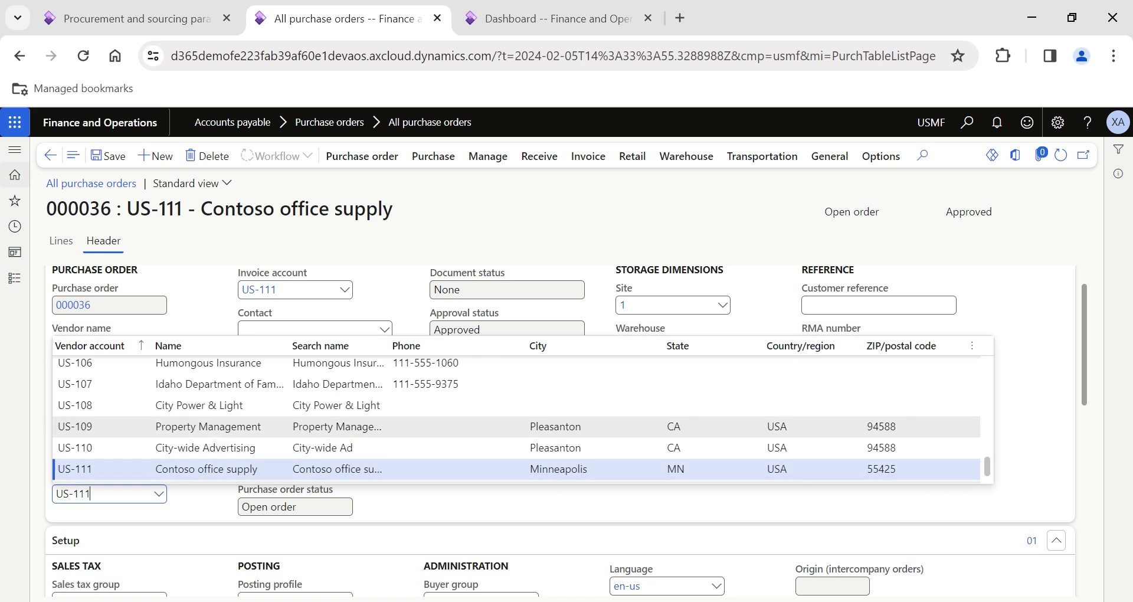
click(198, 405)
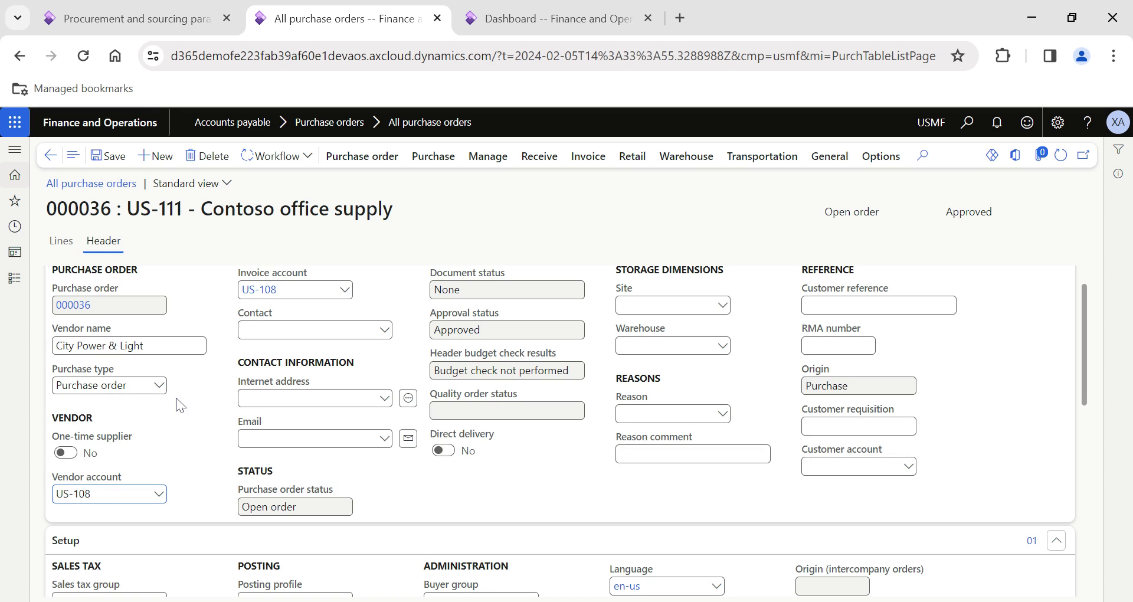
click(110, 155)
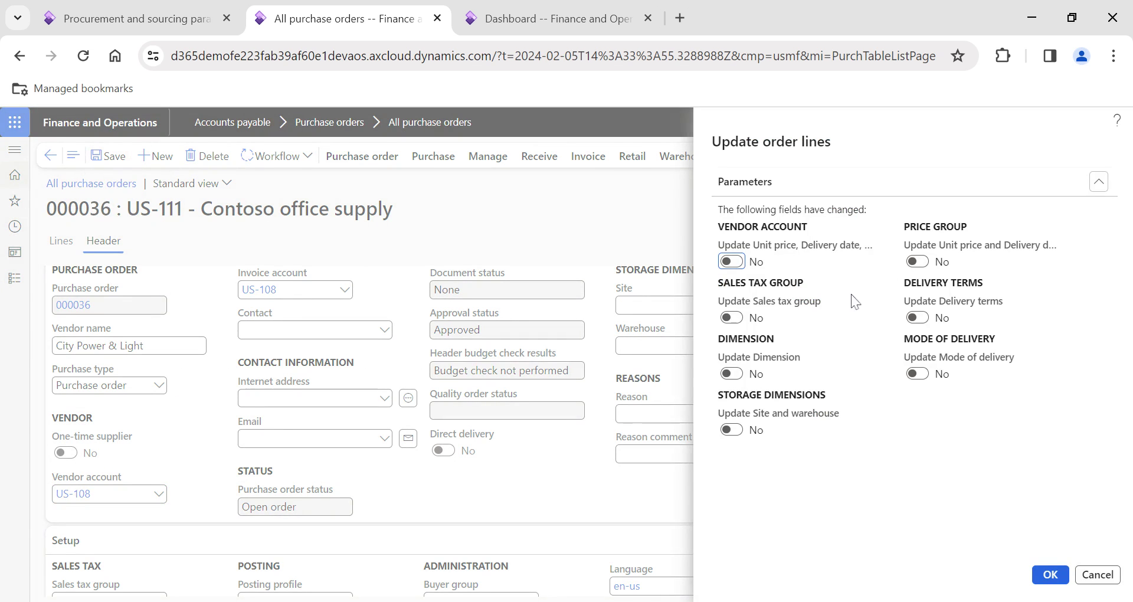
click(1096, 575)
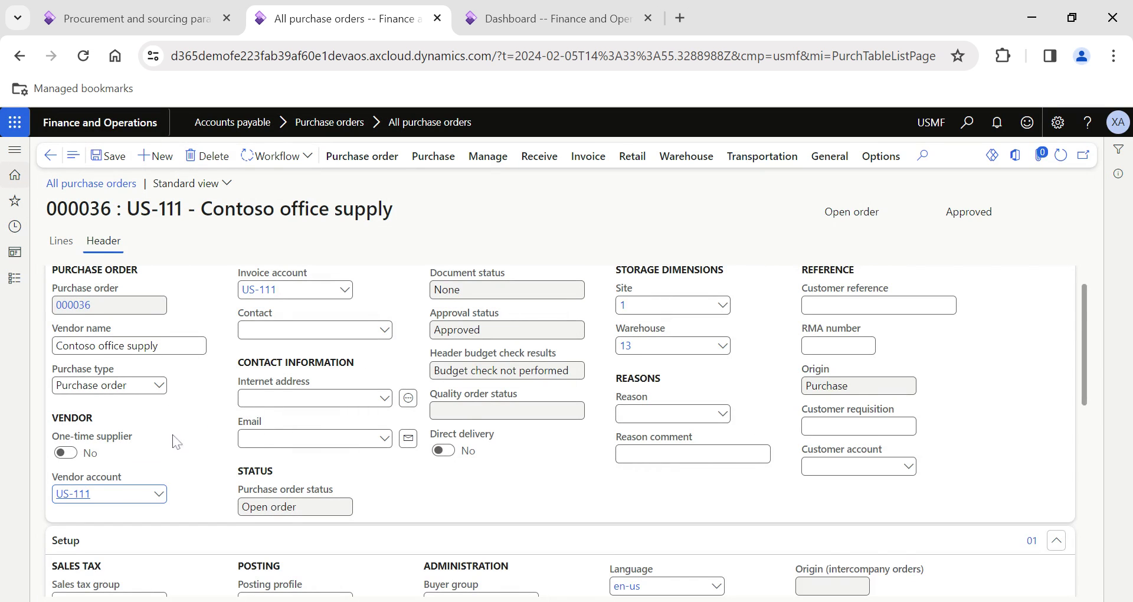
Step: Clear the vendor account on the order header, browse the vendor list, and enter the Contoso office supply account again
scroll(197, 465, down, 2)
scroll(196, 464, down, 2)
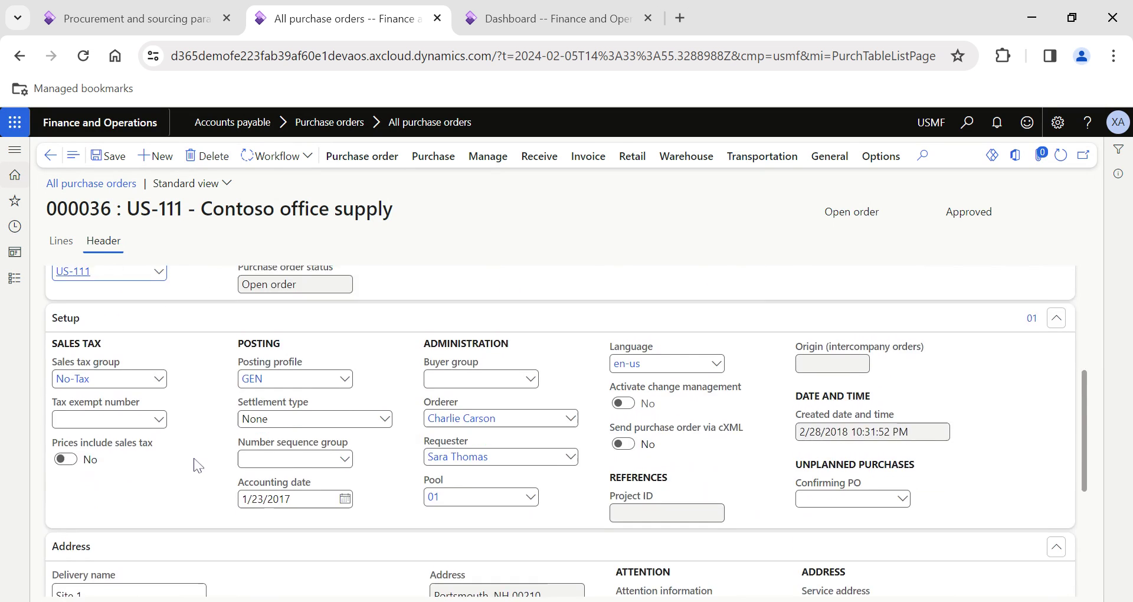
scroll(177, 449, up, 4)
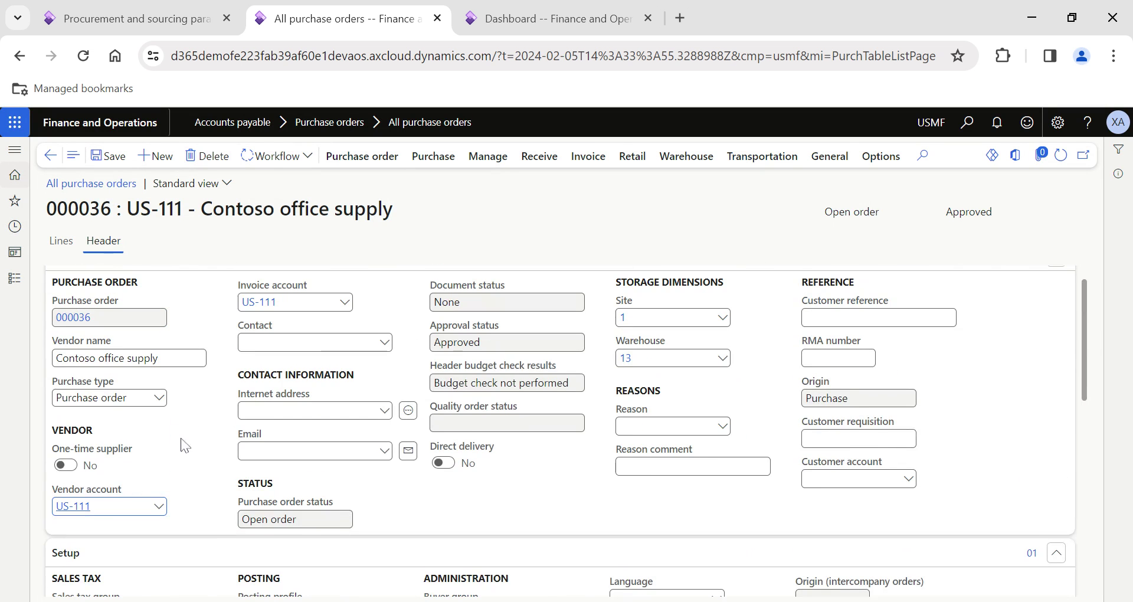
click(161, 515)
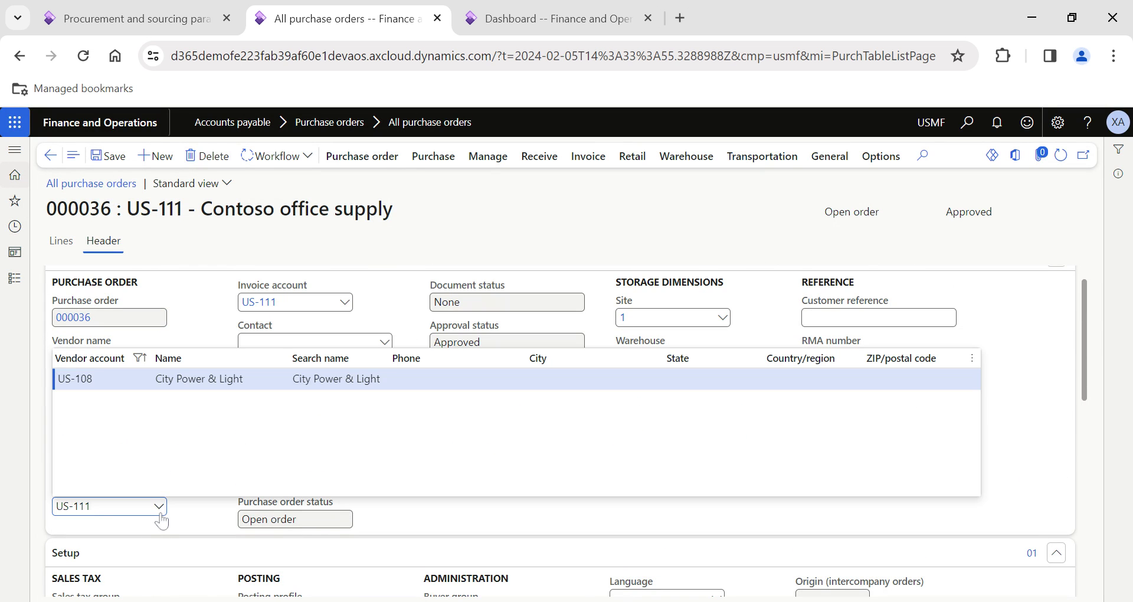
key(BackSpace)
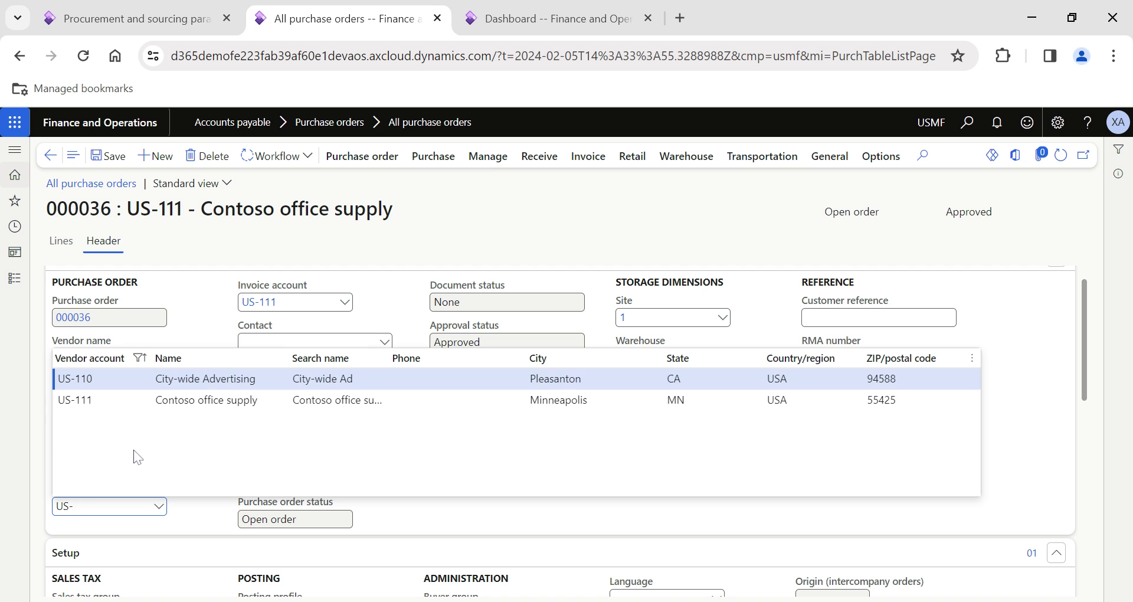
key(BackSpace)
key(BackSpace)
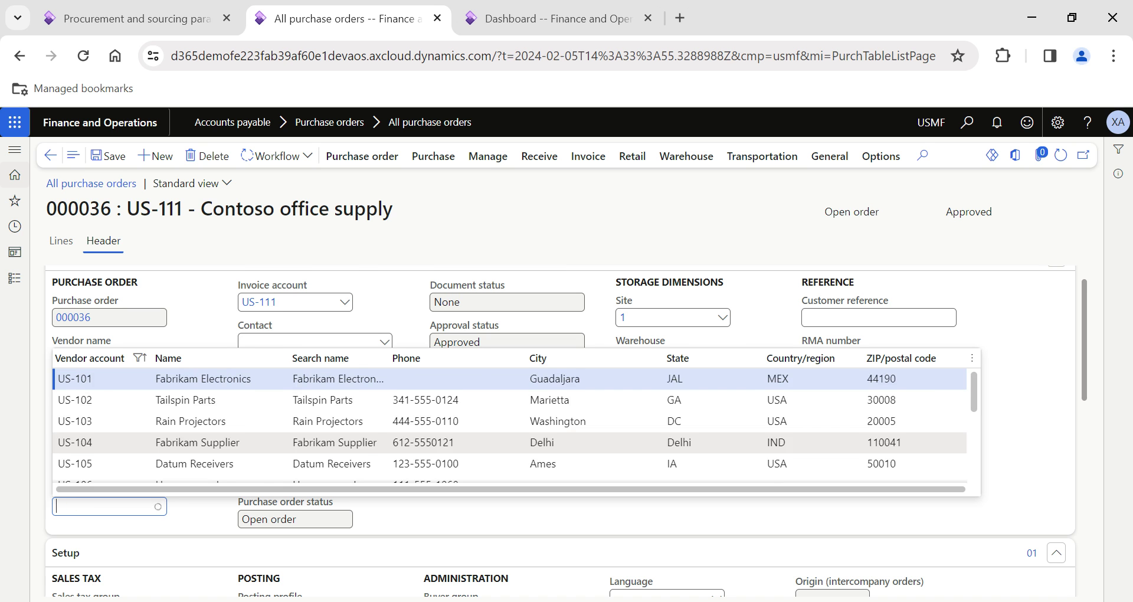
key(Escape)
click(159, 507)
scroll(104, 437, down, 1)
scroll(103, 432, down, 4)
scroll(102, 432, up, 3)
scroll(103, 428, down, 3)
key(Down)
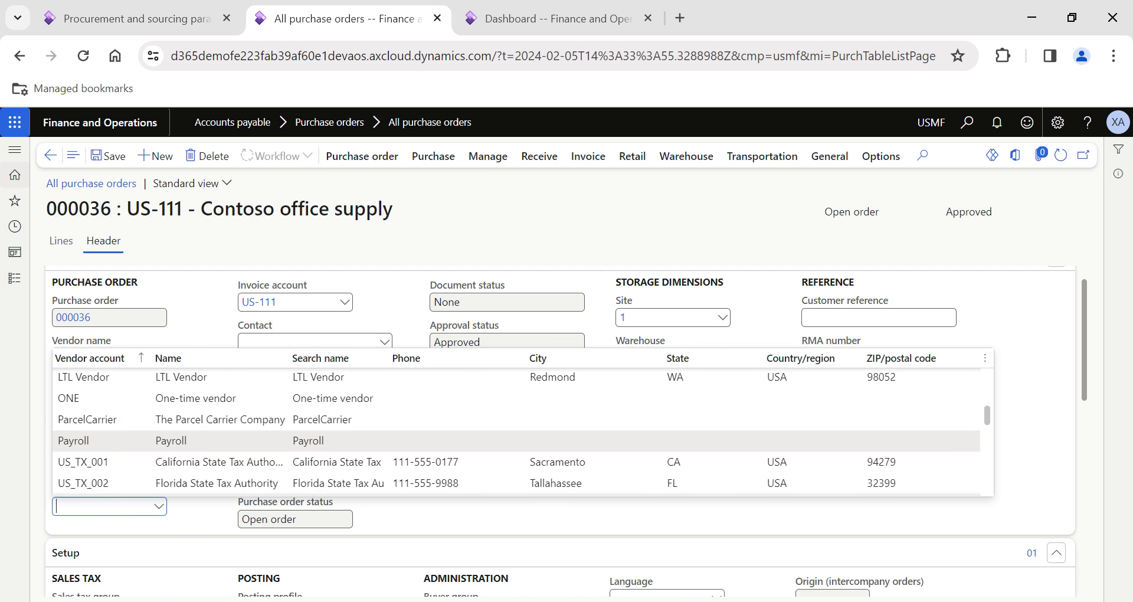
text(11)
key(Tab)
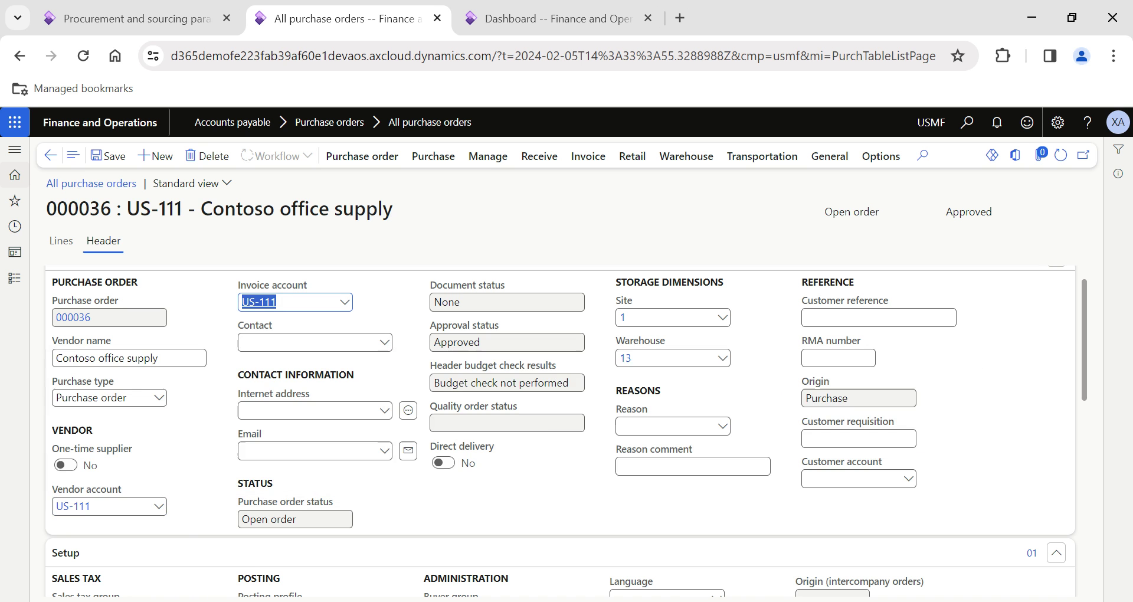
Step: Enable Prompt when specifying vendor and invoice account in the procurement parameters, and return to the purchase order
key(ctrl+shift+Tab)
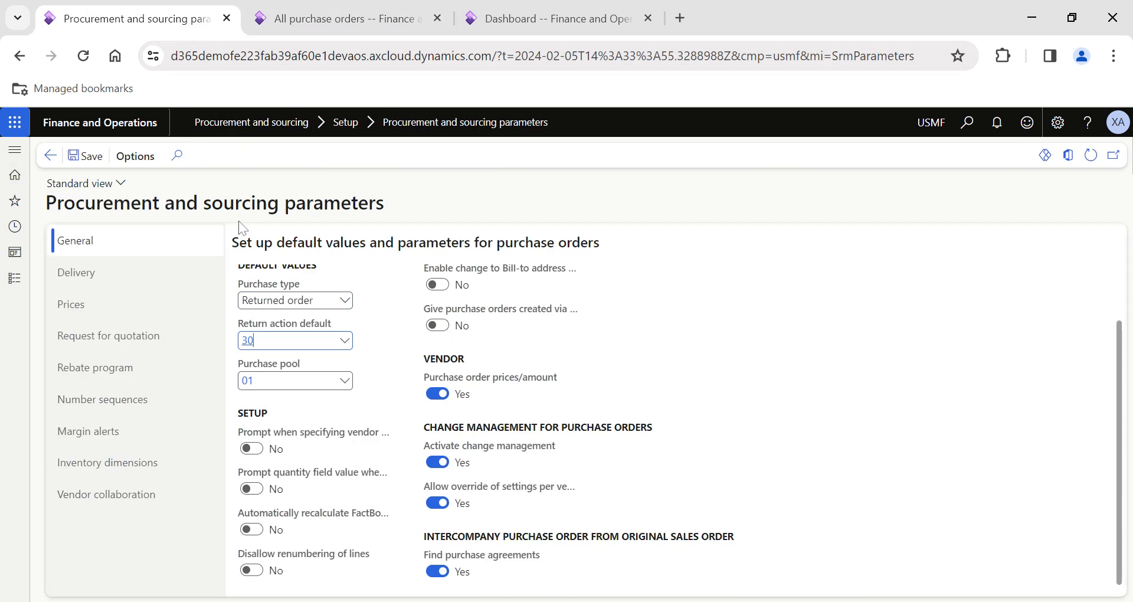
click(258, 453)
click(326, 9)
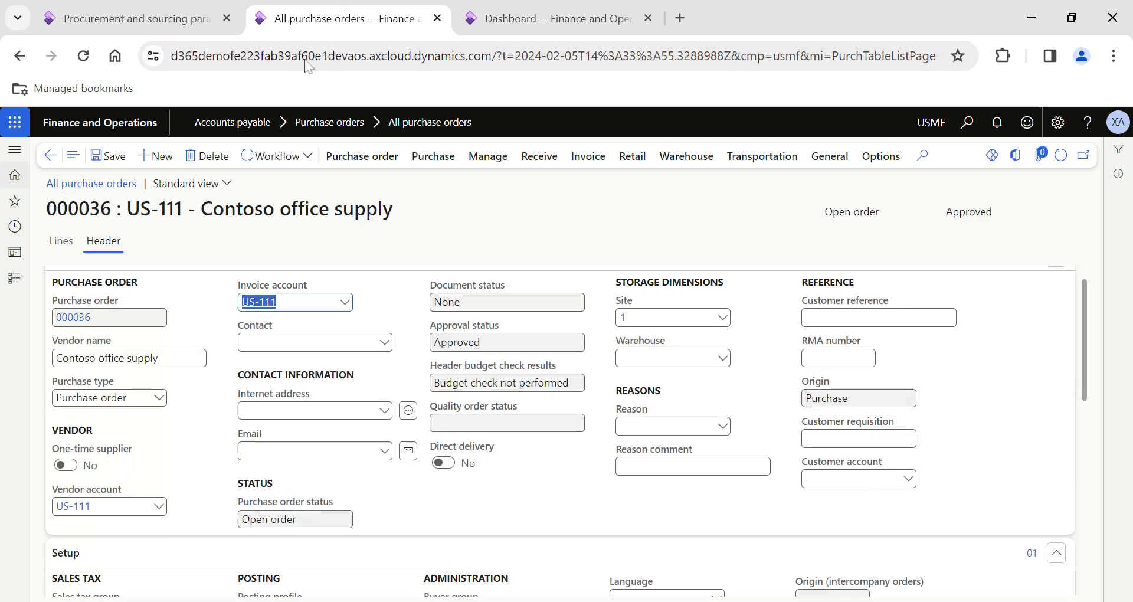
Step: Try to change the order's vendor to City Power & Light, declining the vendor information transfer, and leave the order without updating its lines
click(159, 507)
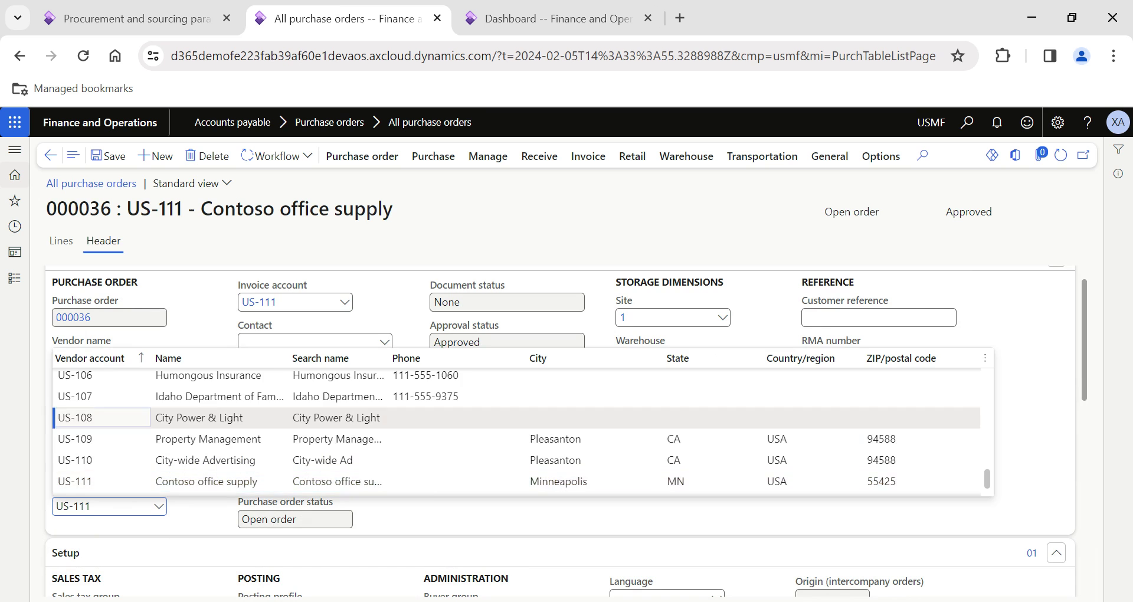
click(584, 417)
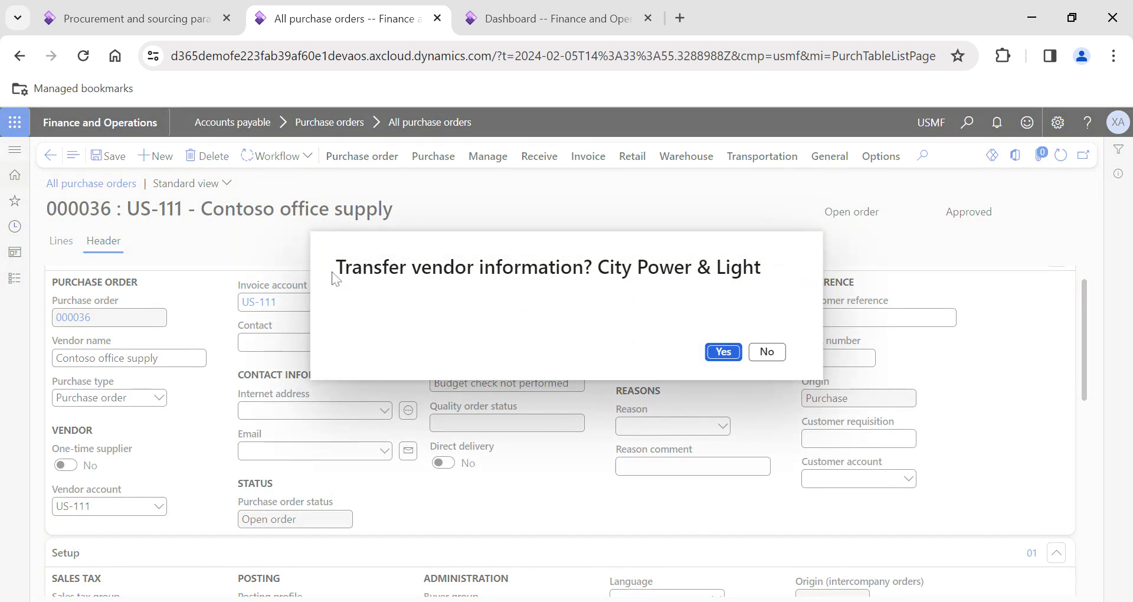
drag(336, 266, 742, 266)
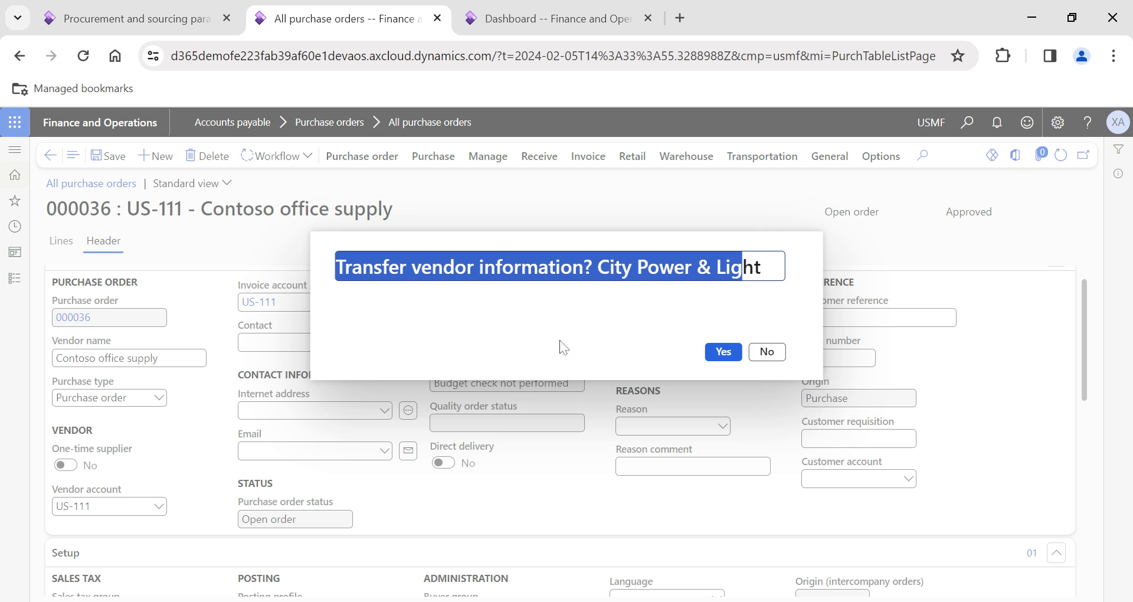
click(767, 352)
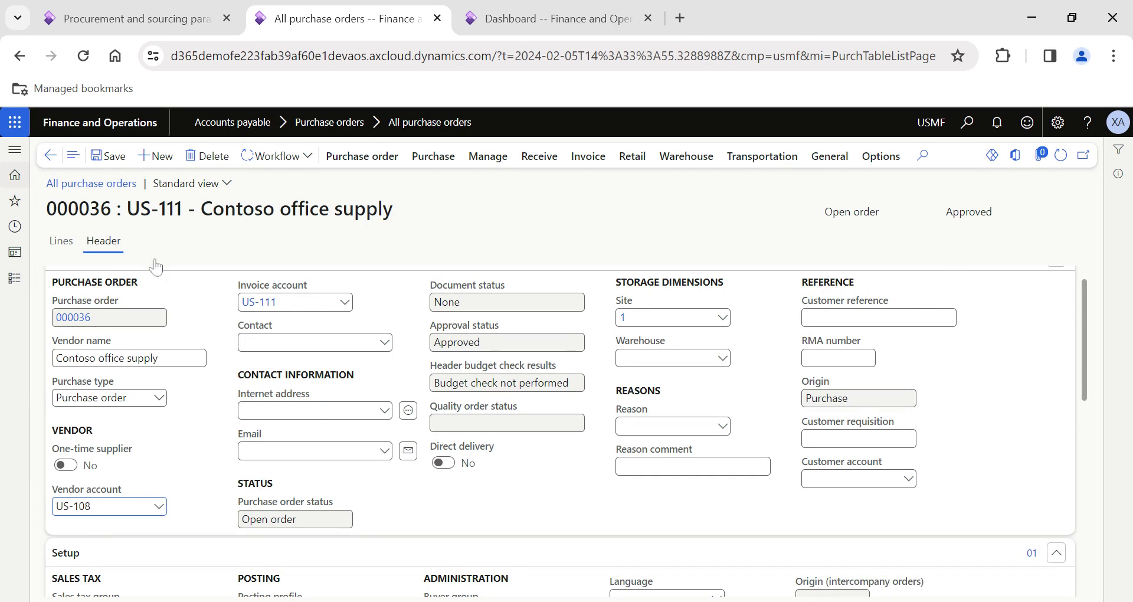
click(50, 155)
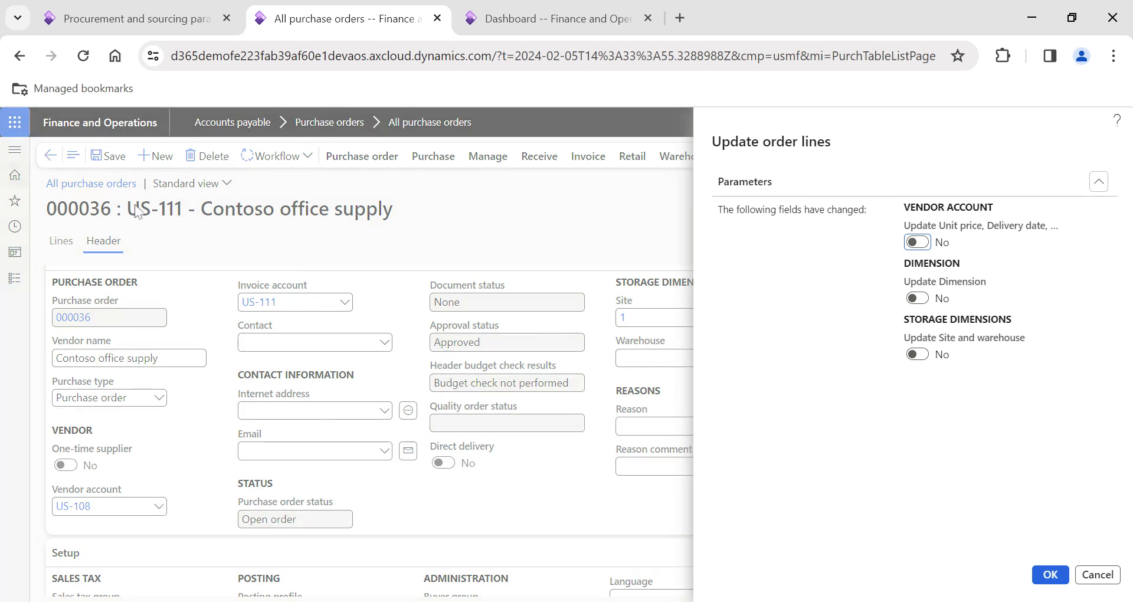
click(1098, 574)
scroll(145, 418, left, 3)
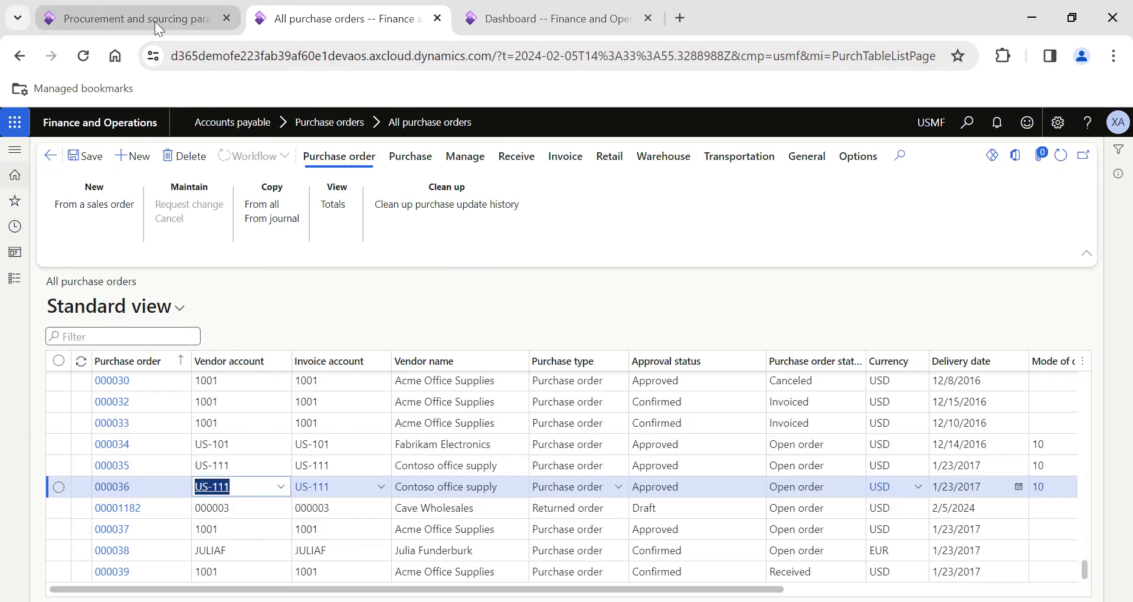
Step: Disable Prompt when specifying vendor and invoice account in the procurement parameters, and return to the purchase order list
click(155, 23)
click(253, 449)
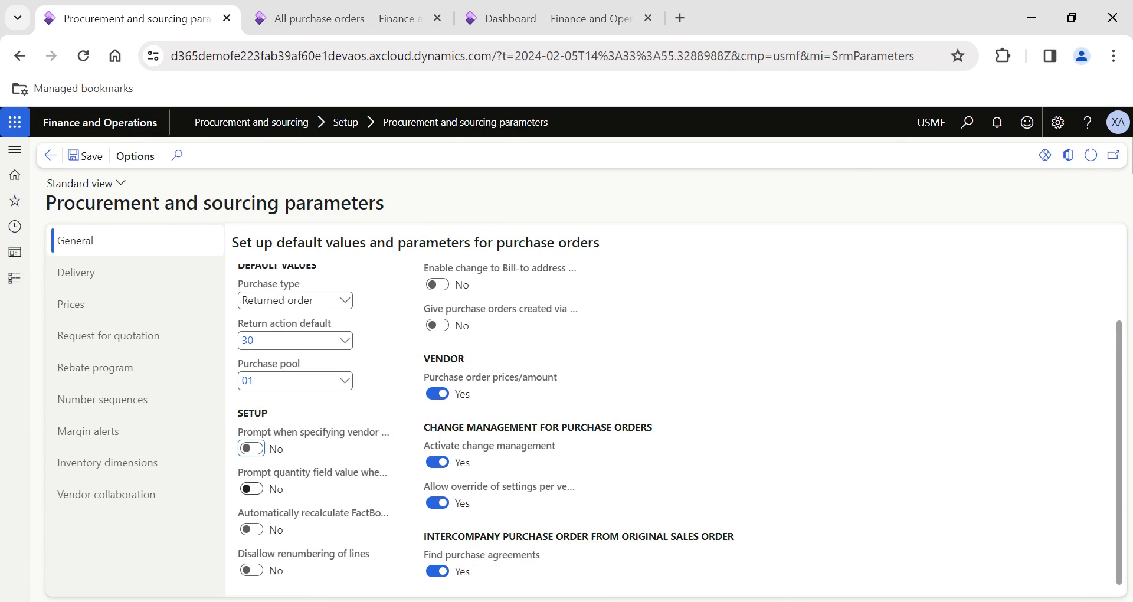
click(312, 23)
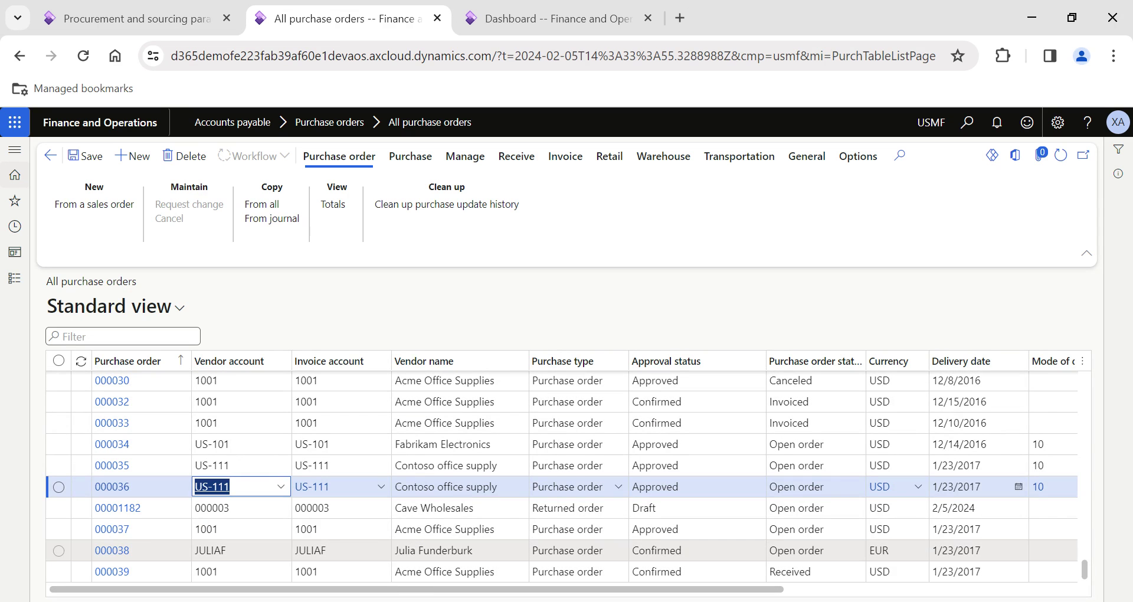
Step: Open product receipt posting for the confirmed EUR purchase order and examine the Quantity options
click(411, 550)
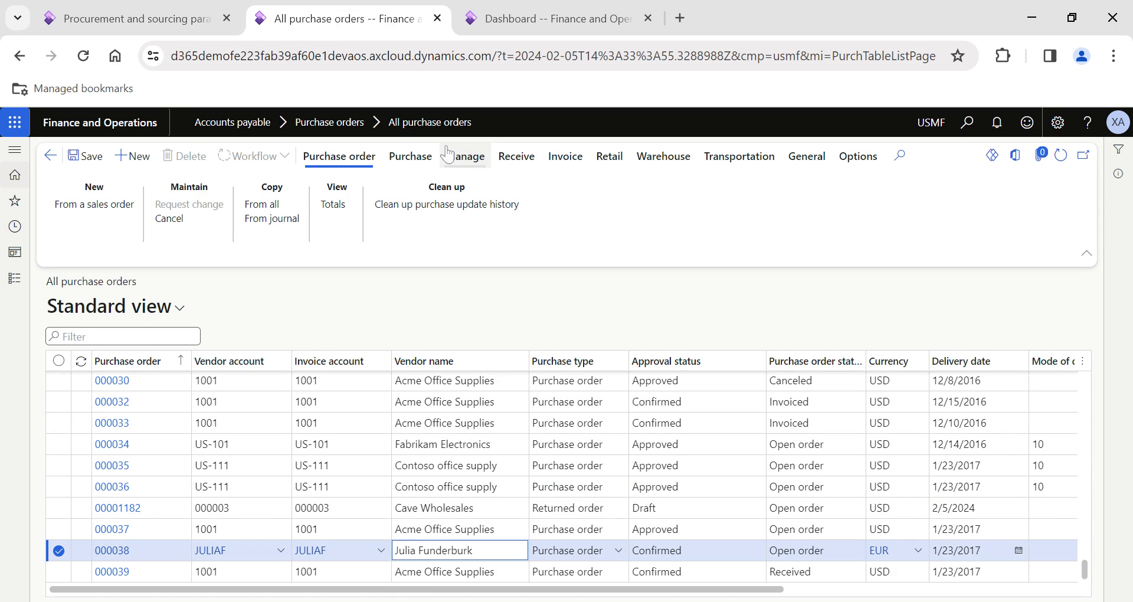
click(516, 156)
click(131, 220)
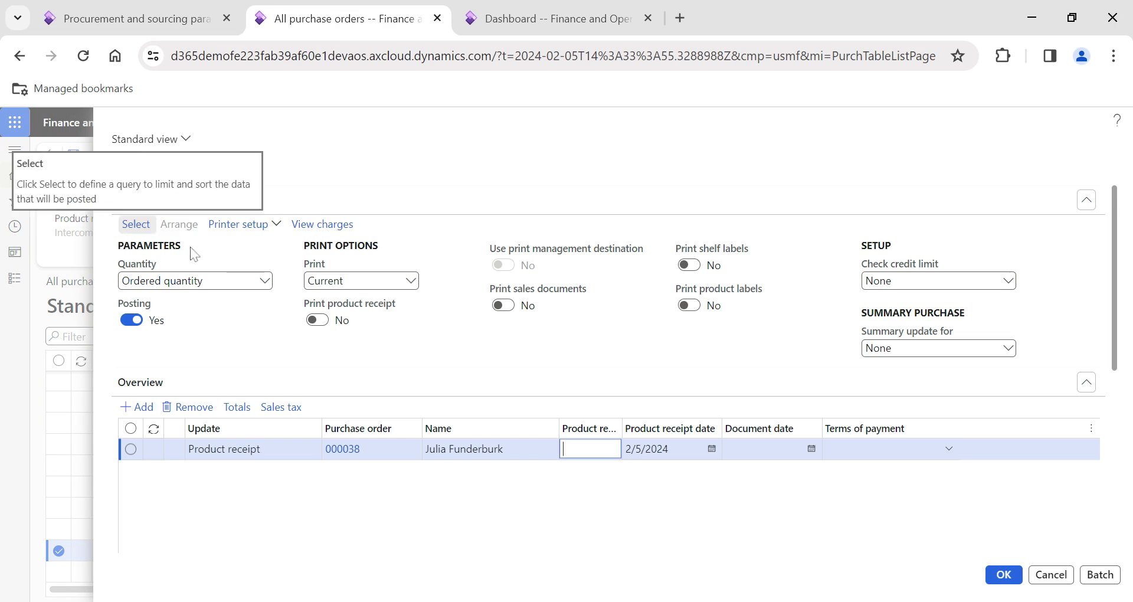
click(265, 282)
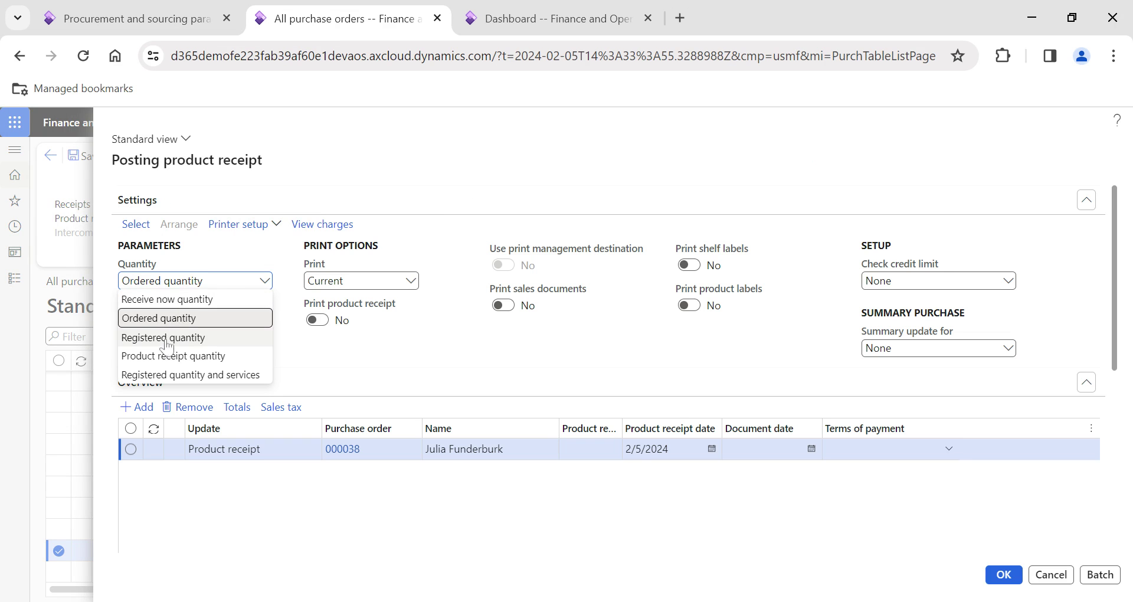
click(300, 353)
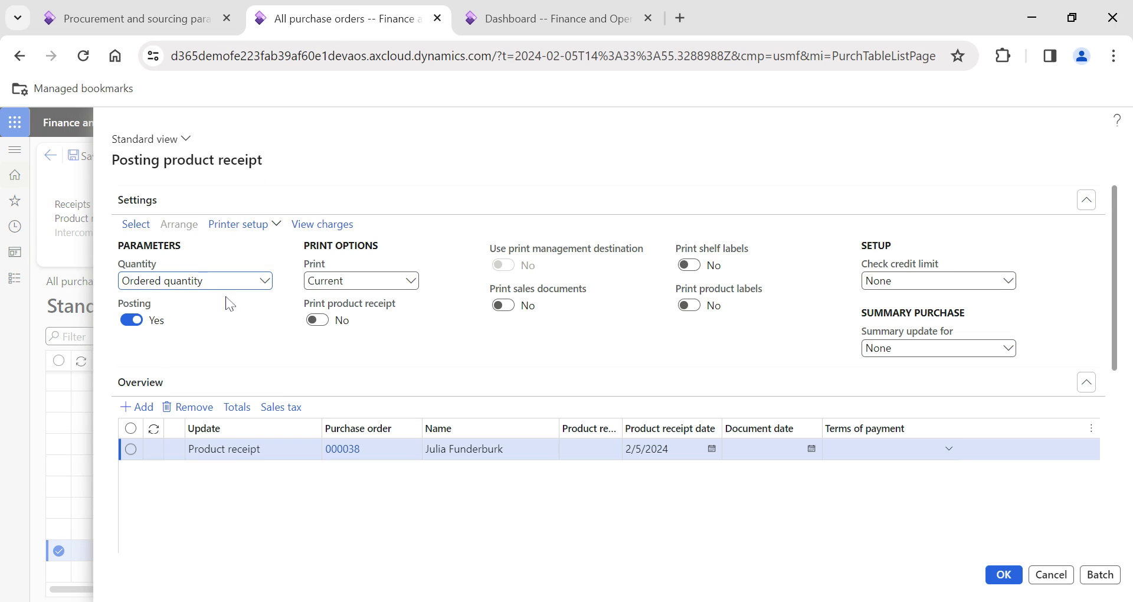
Step: Examine the line quantities and Quantity setting in the product receipt posting, and cancel the posting
scroll(342, 513, down, 1)
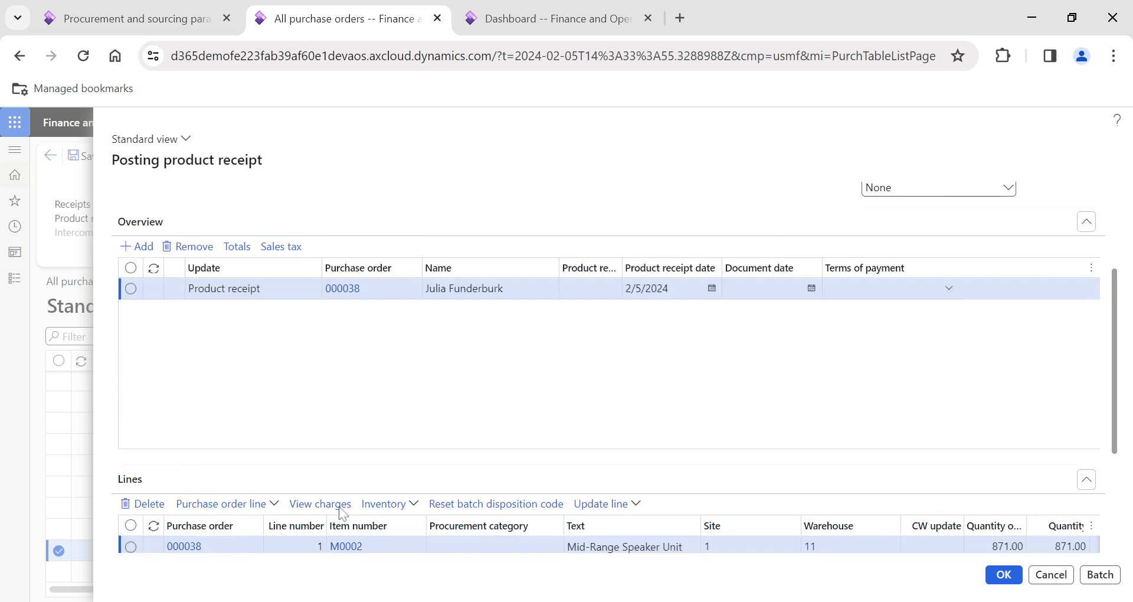
scroll(344, 514, down, 2)
click(720, 516)
scroll(714, 472, down, 1)
scroll(944, 449, right, 2)
scroll(984, 450, right, 1)
scroll(643, 453, up, 6)
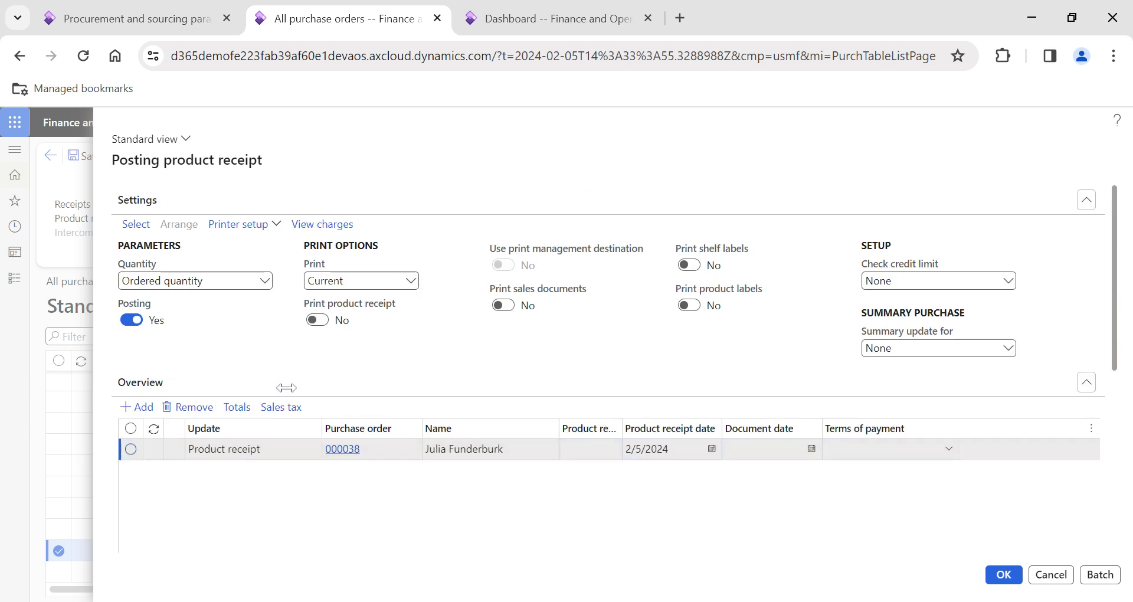
click(264, 281)
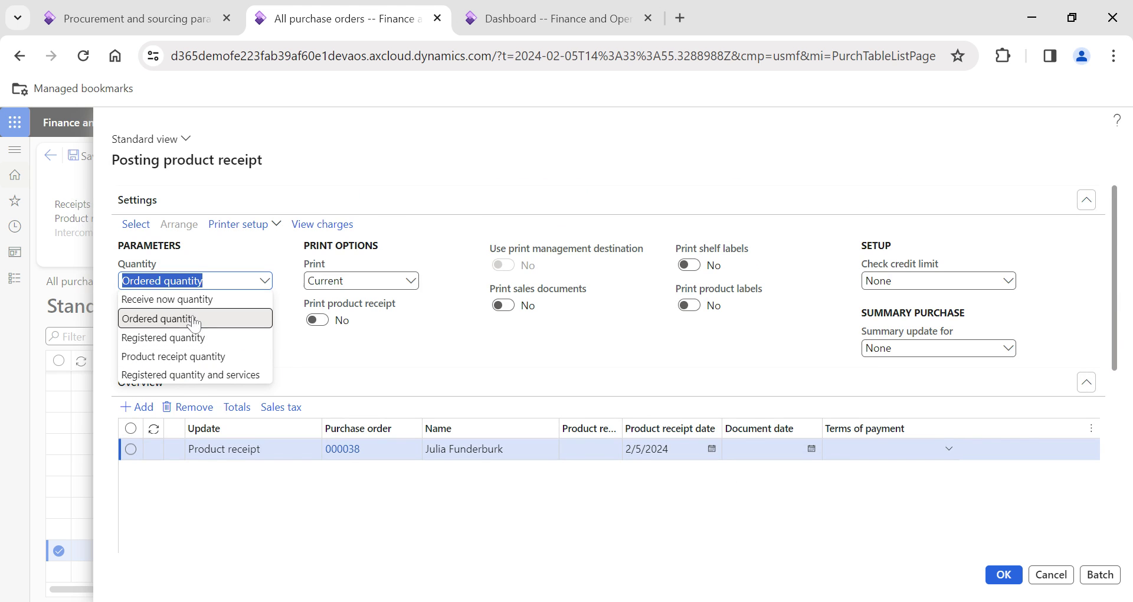
click(1051, 574)
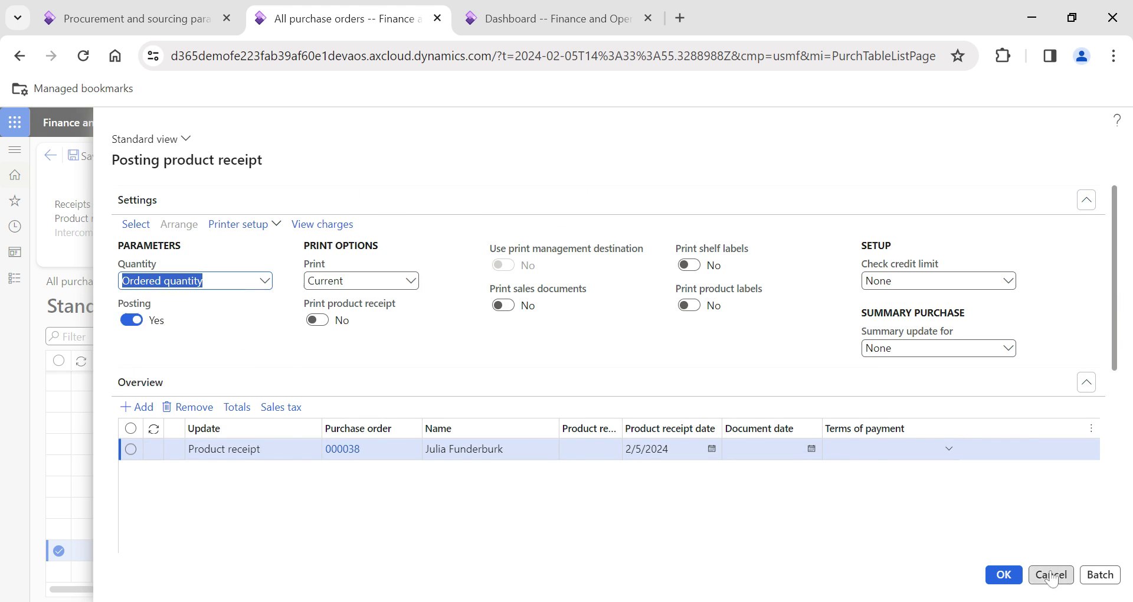
Step: Look through the Receiving products pages under purchase orders in the Procurement and sourcing module
click(15, 278)
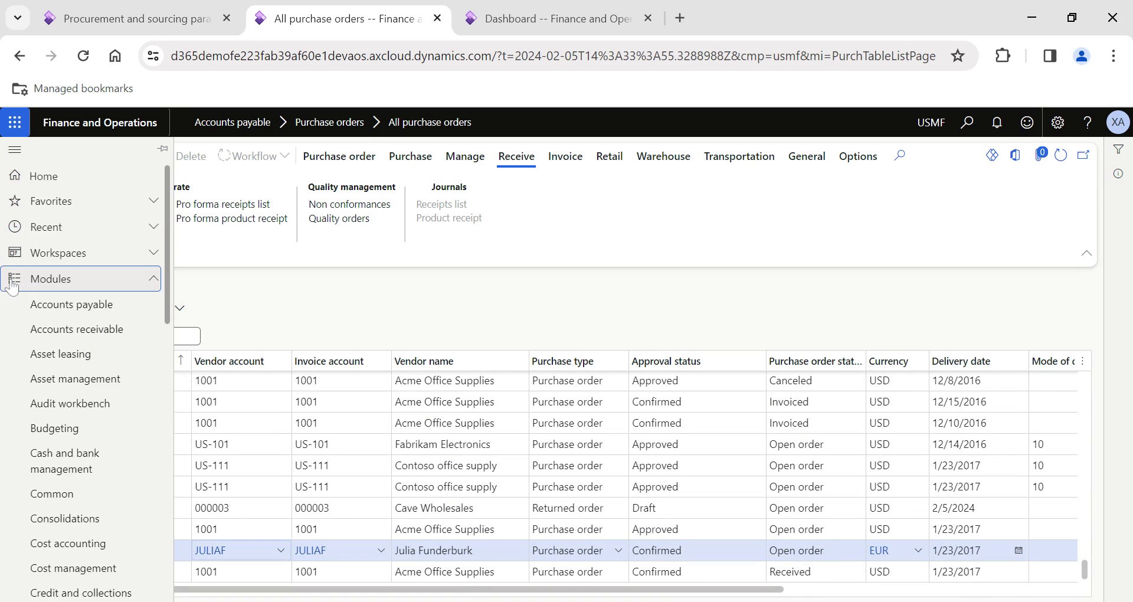
scroll(59, 523, down, 2)
scroll(59, 522, down, 5)
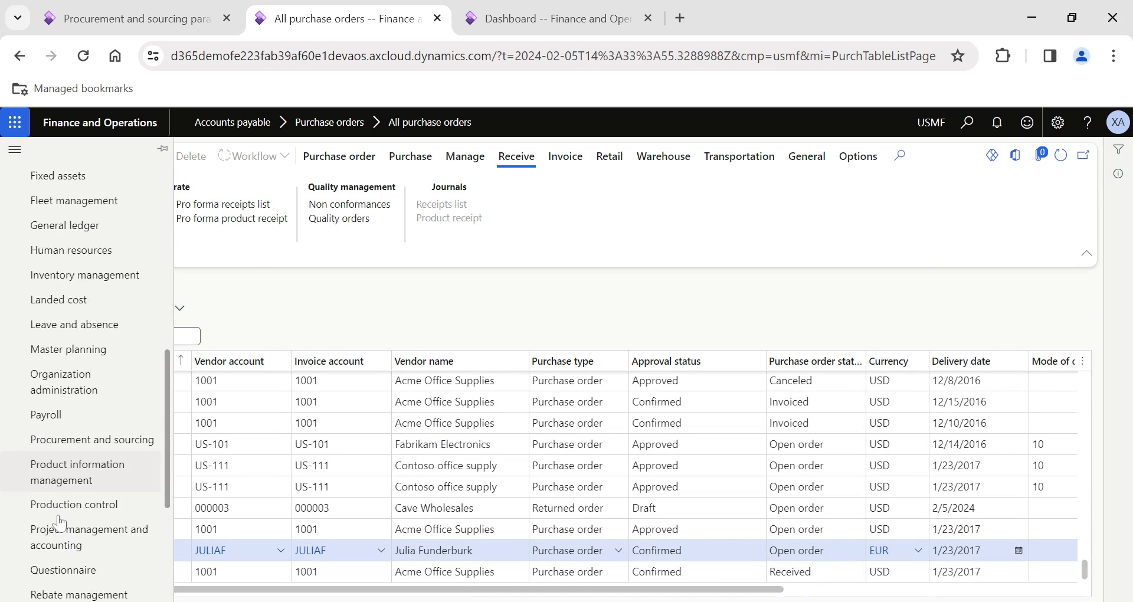
click(82, 413)
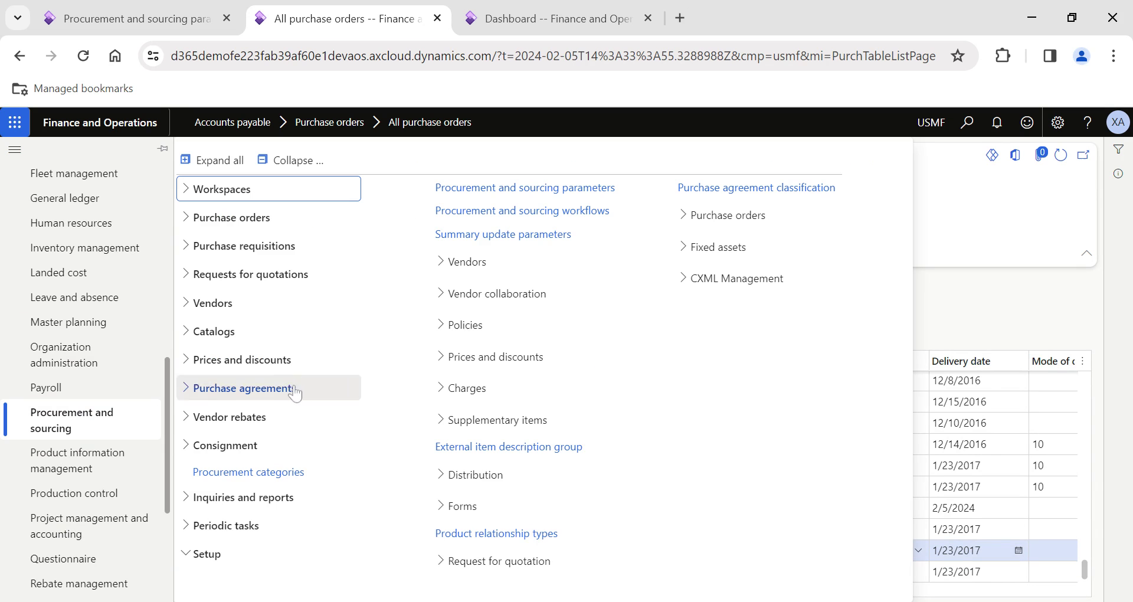
click(236, 220)
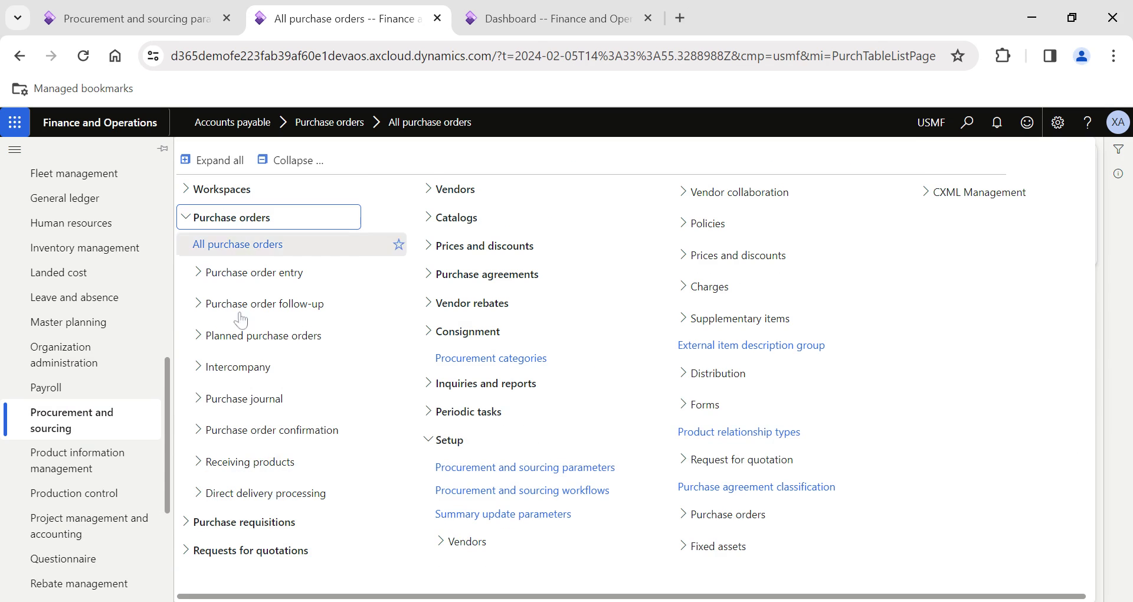
click(250, 463)
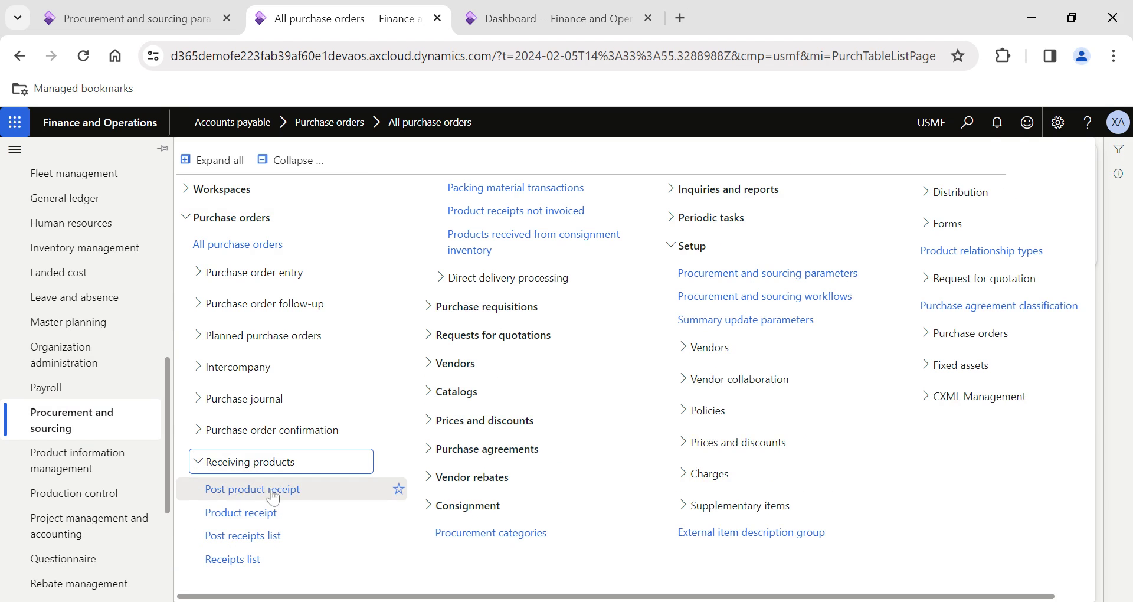
click(231, 217)
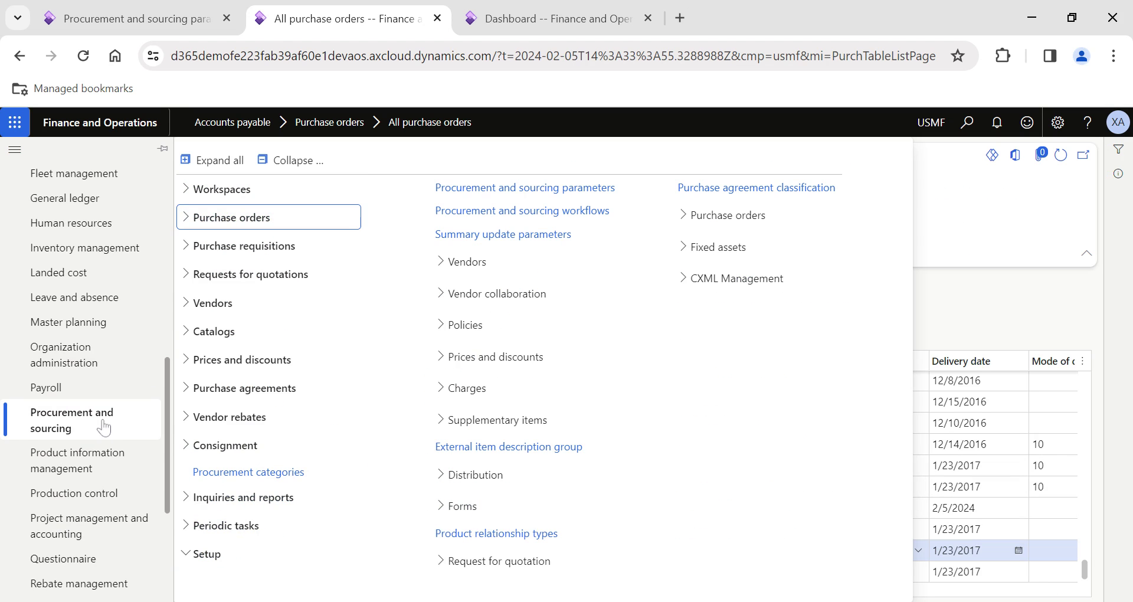
Step: Open the Item arrival journal list in Inventory management and clear its filter on posted journals
scroll(96, 427, up, 2)
click(97, 331)
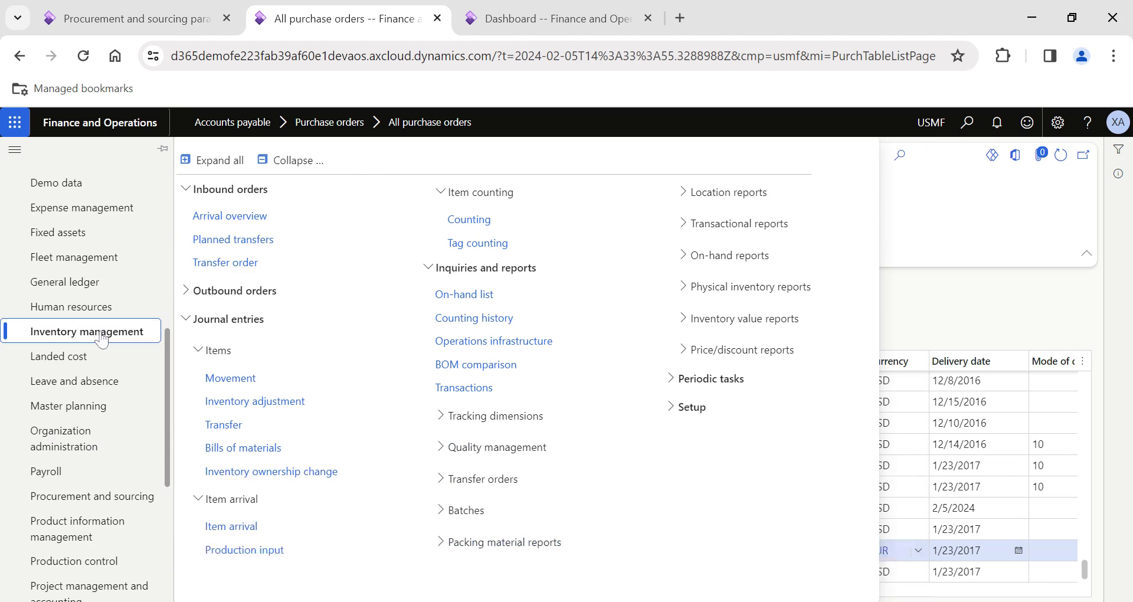
click(243, 525)
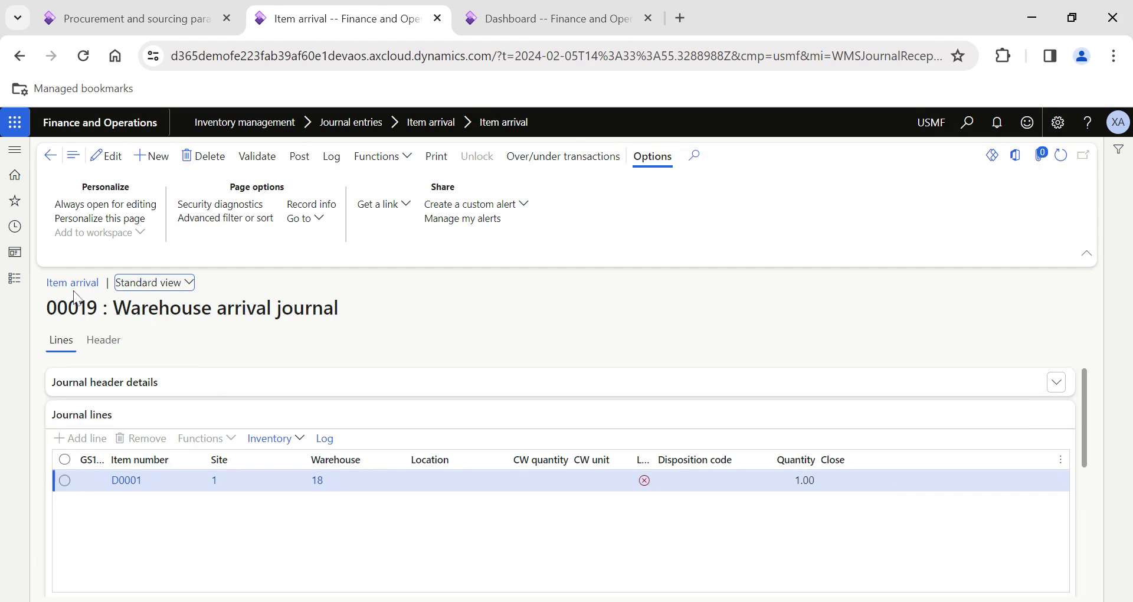
click(71, 282)
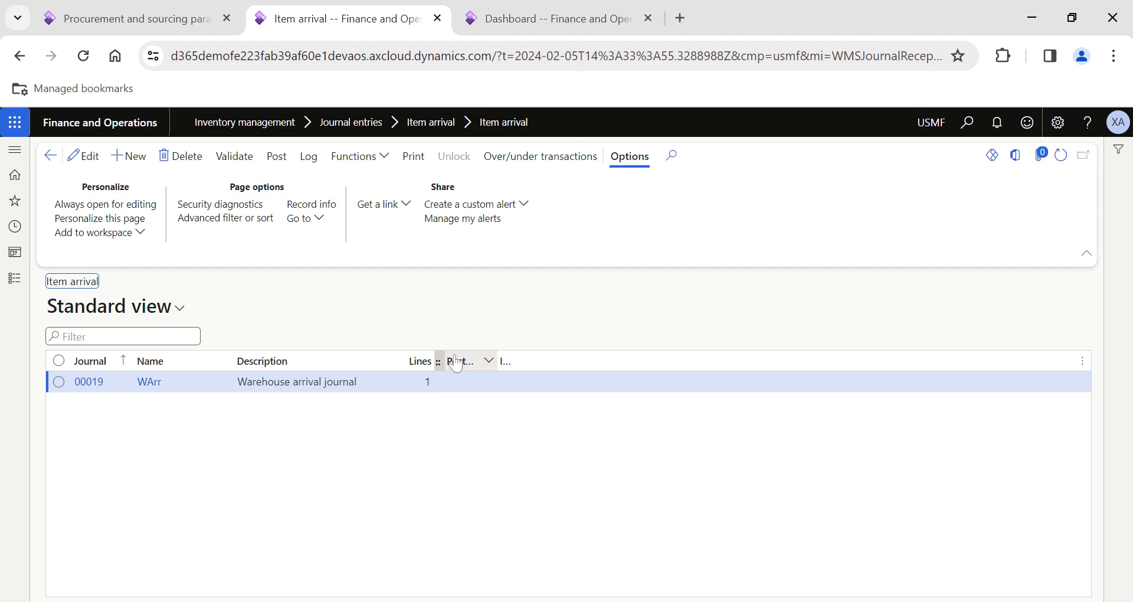
click(449, 360)
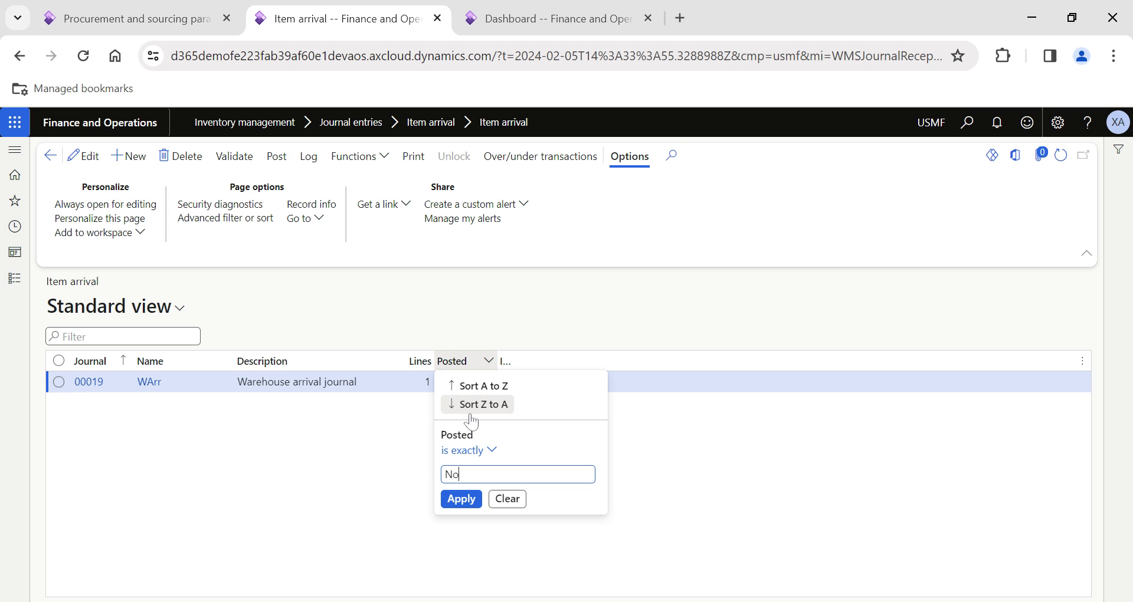
click(503, 499)
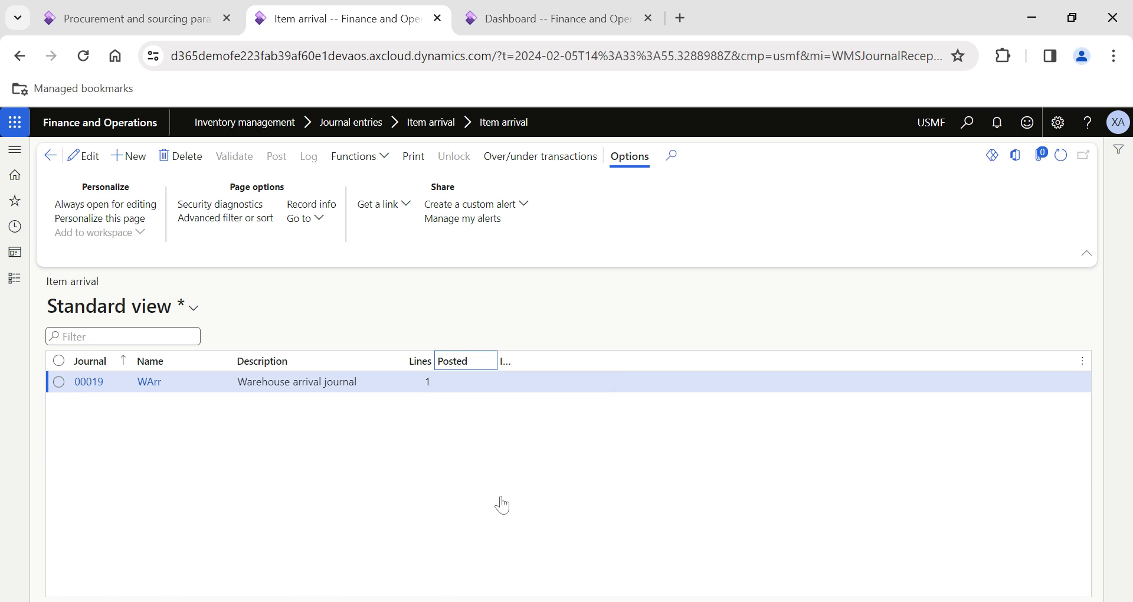
Step: Try to open product receipt posting for item arrival journal 00004, read the message details, and dismiss the messages
click(297, 445)
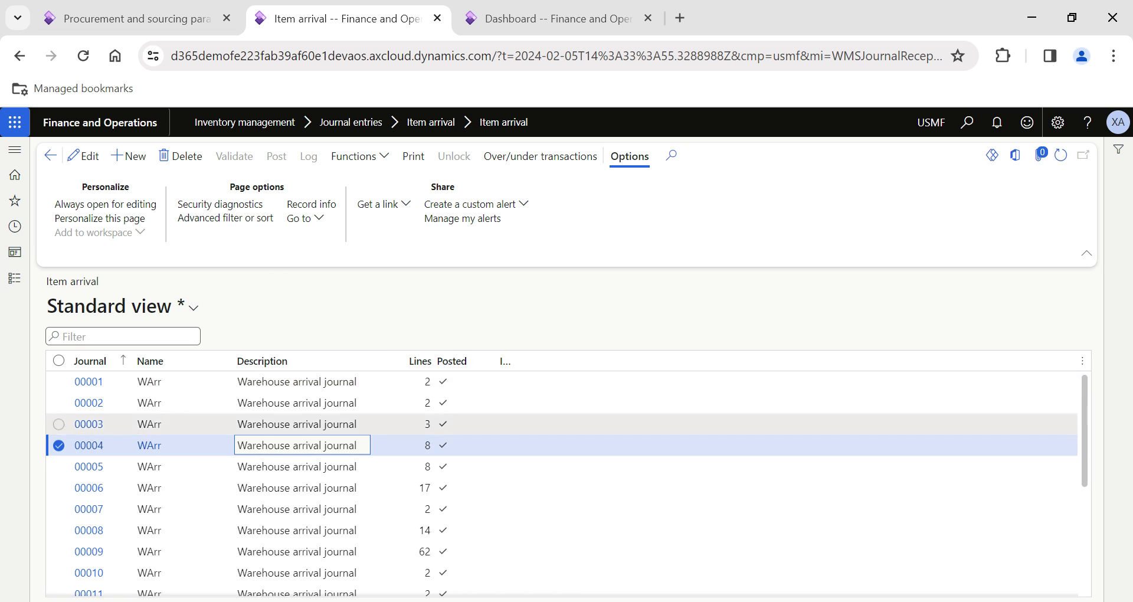
click(376, 166)
click(367, 223)
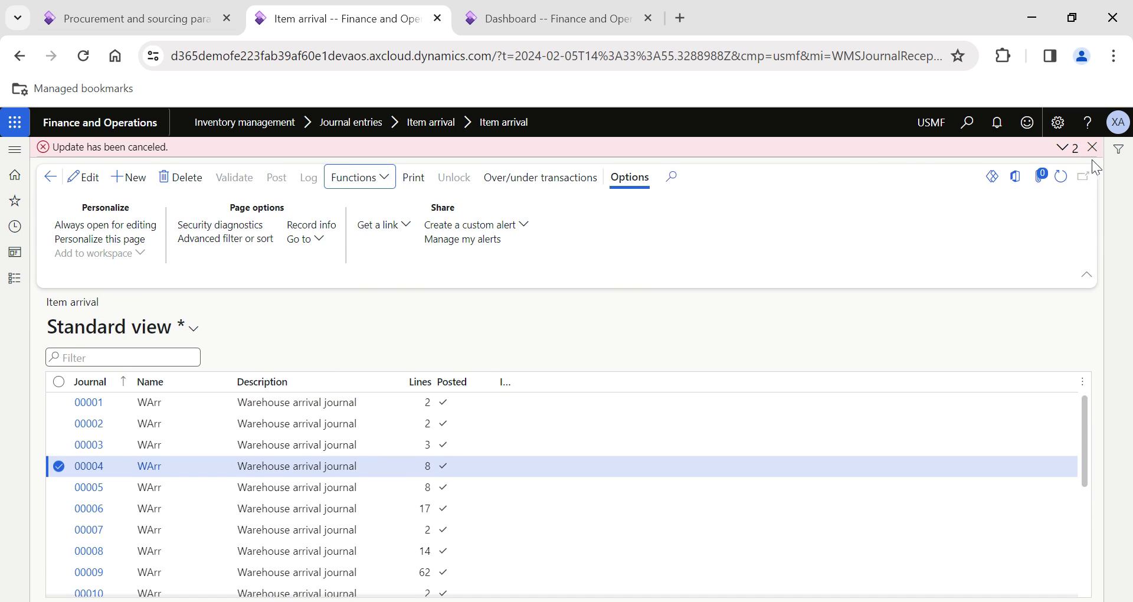
click(1071, 154)
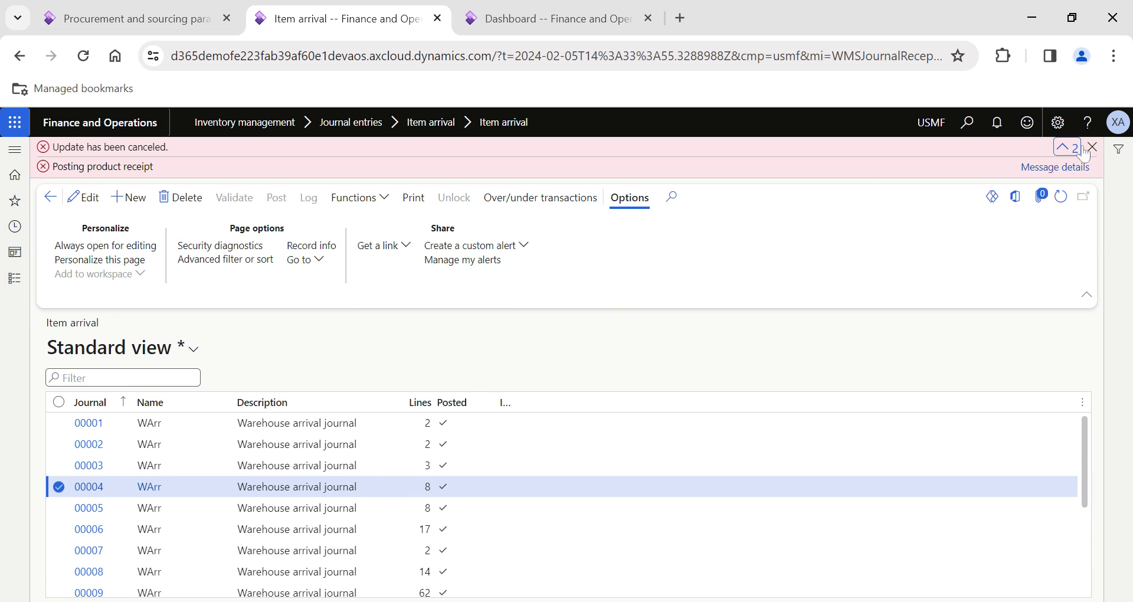
click(1055, 167)
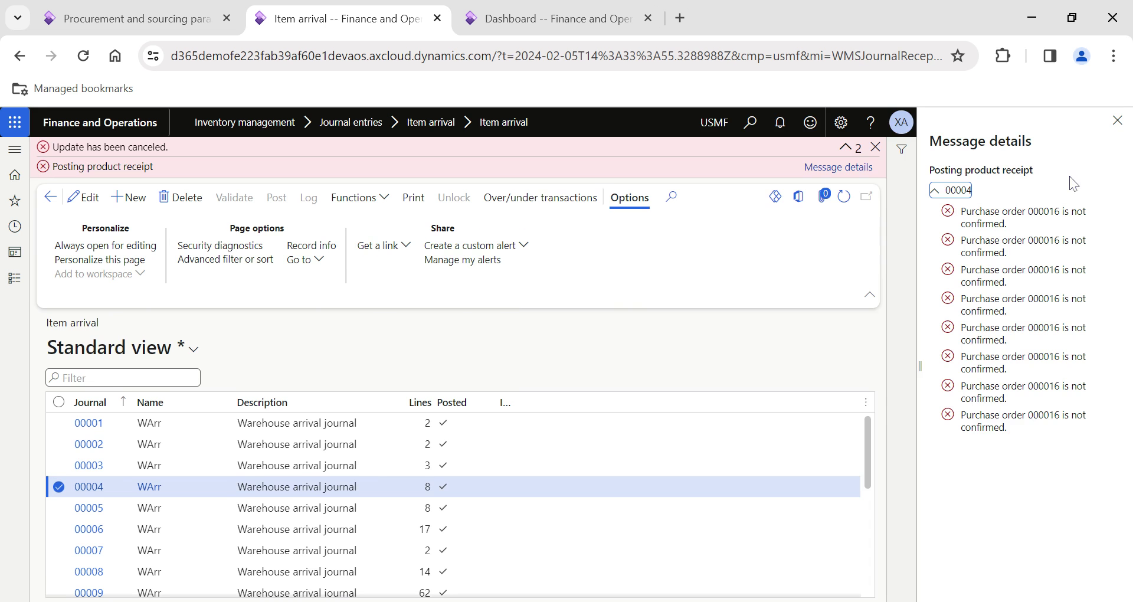
click(1117, 120)
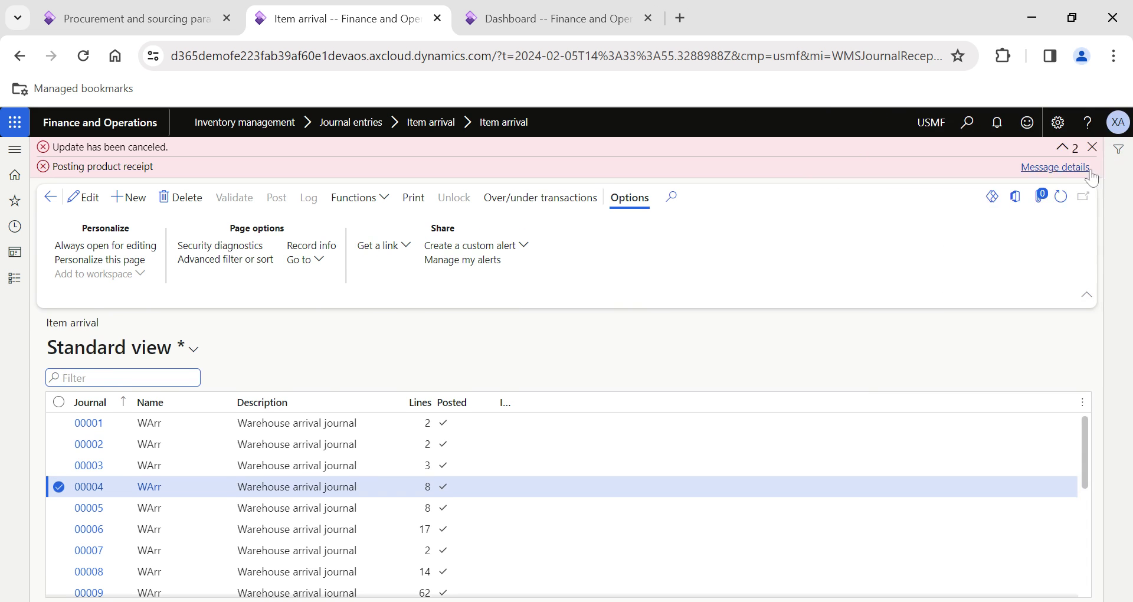
click(1091, 146)
Step: Try to open product receipt posting for item arrival journal 00002 and dismiss the messages
click(336, 402)
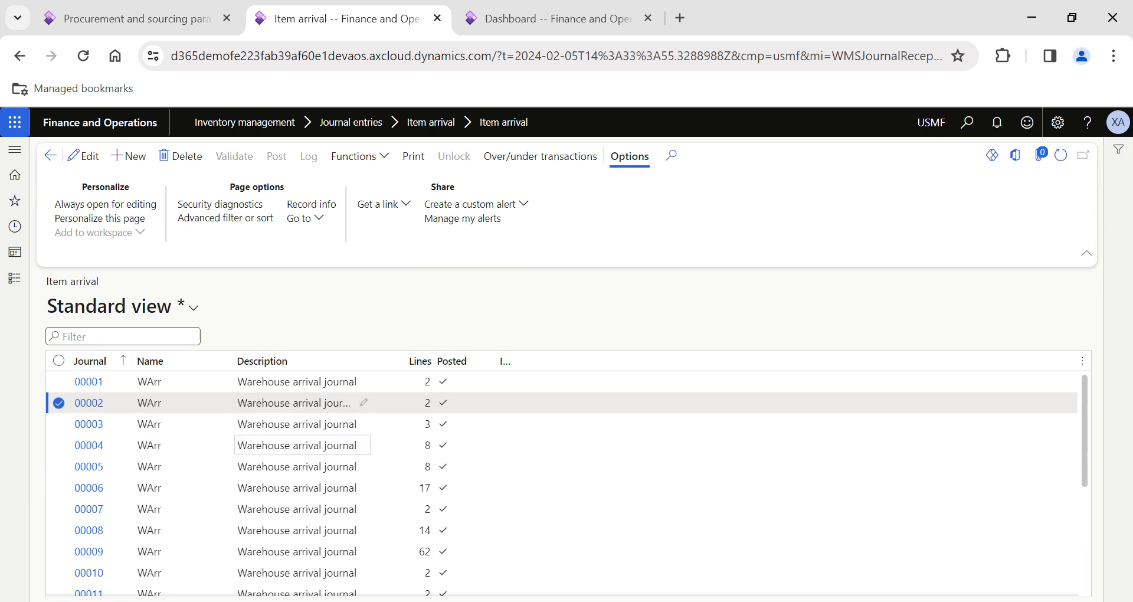
click(367, 158)
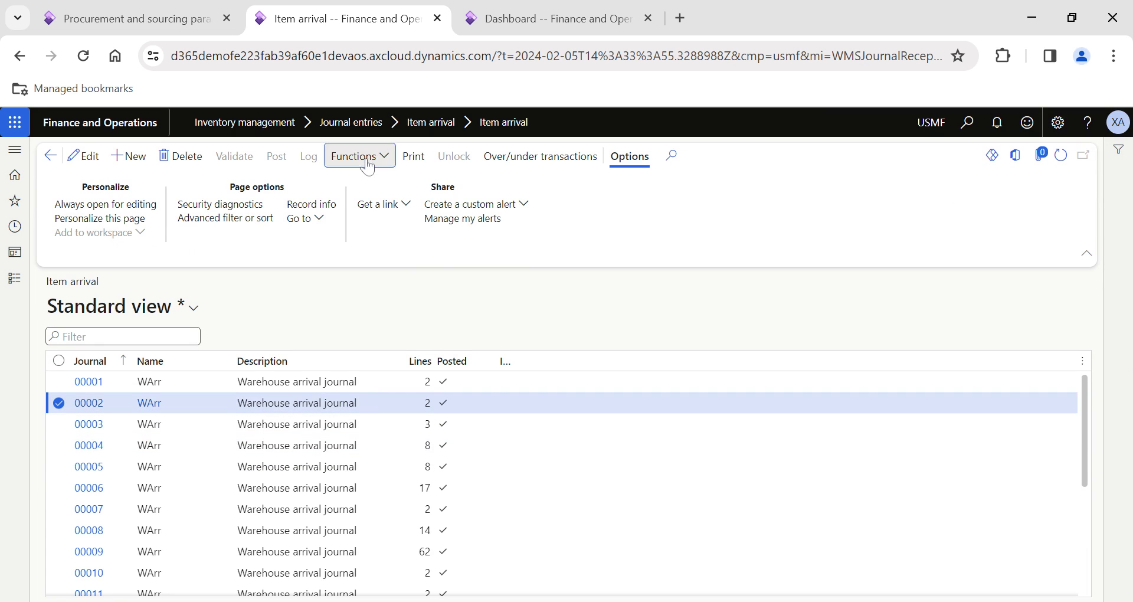
click(352, 229)
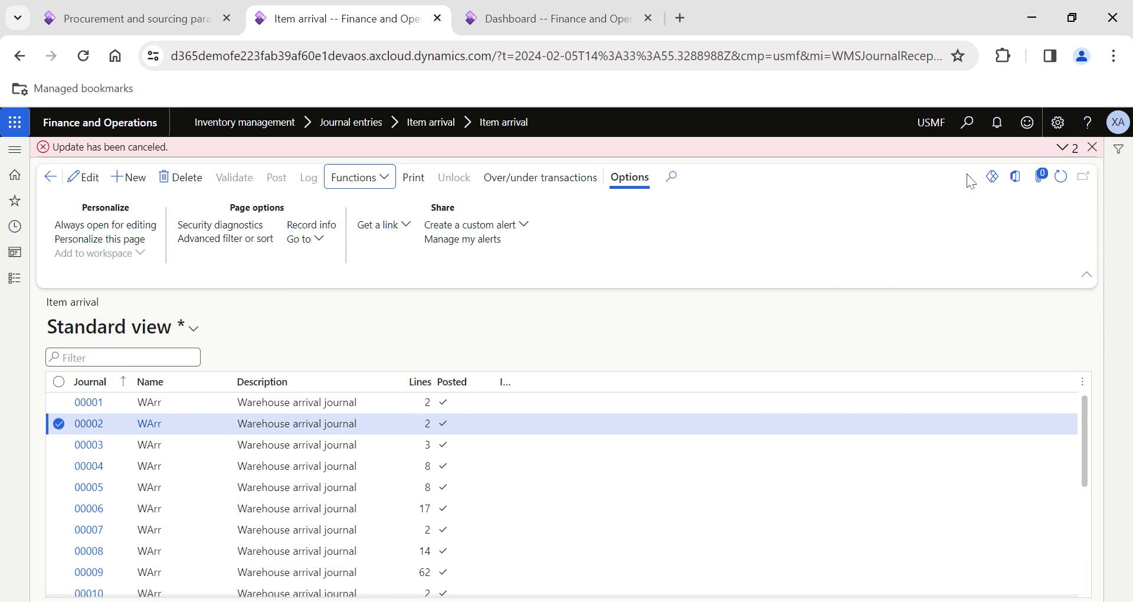
click(1072, 150)
click(1092, 147)
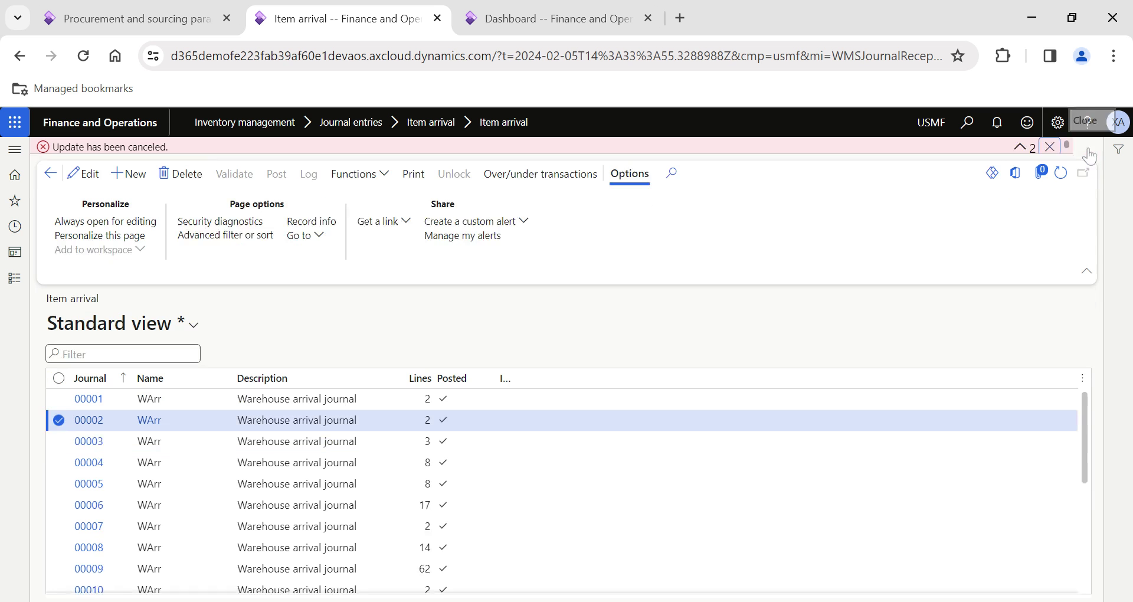
Step: Open product receipt posting for item arrival journal 00003, examine the Quantity setting, and cancel the posting
click(301, 424)
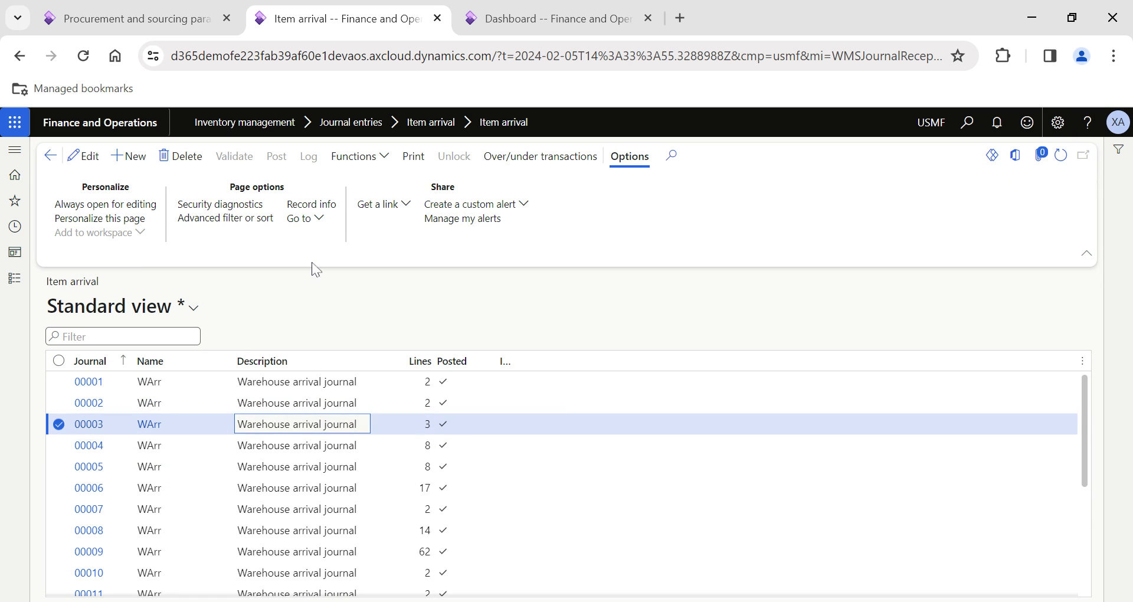
click(365, 158)
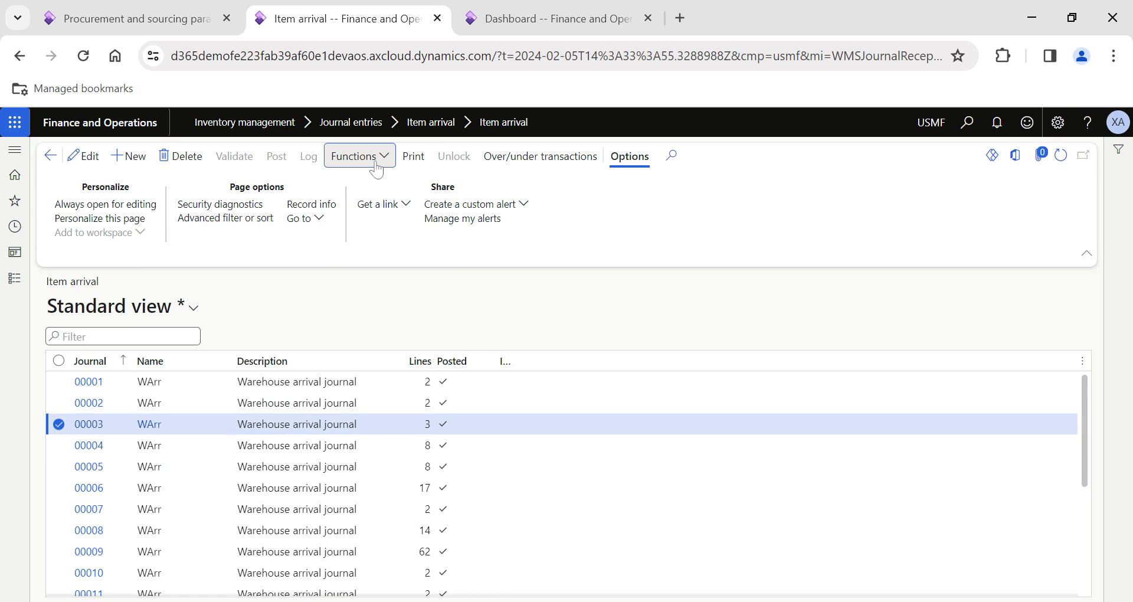
click(364, 223)
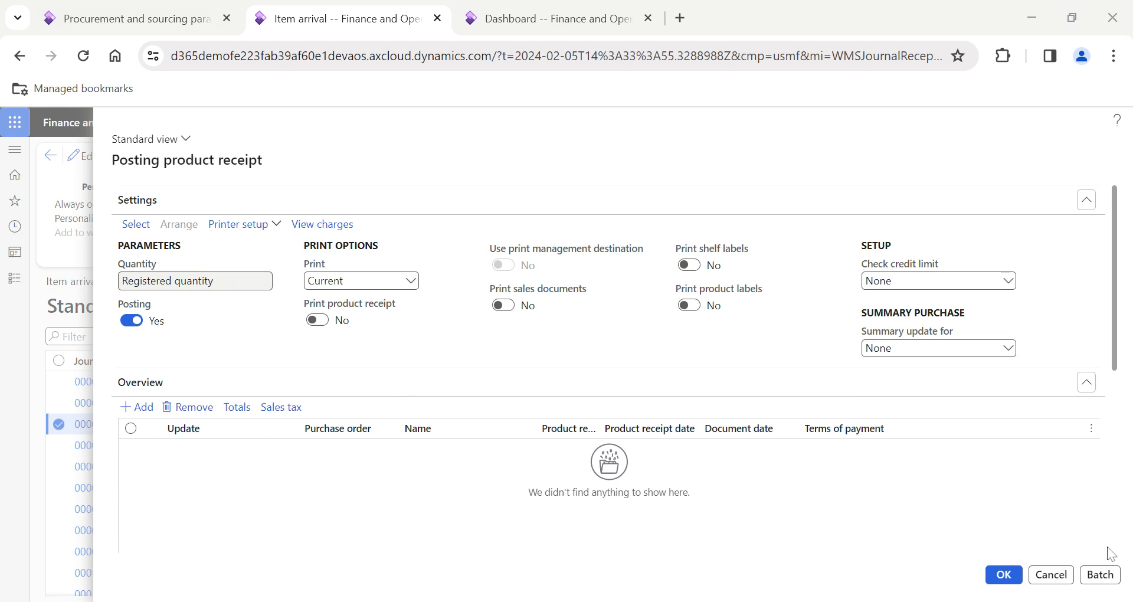
click(1050, 575)
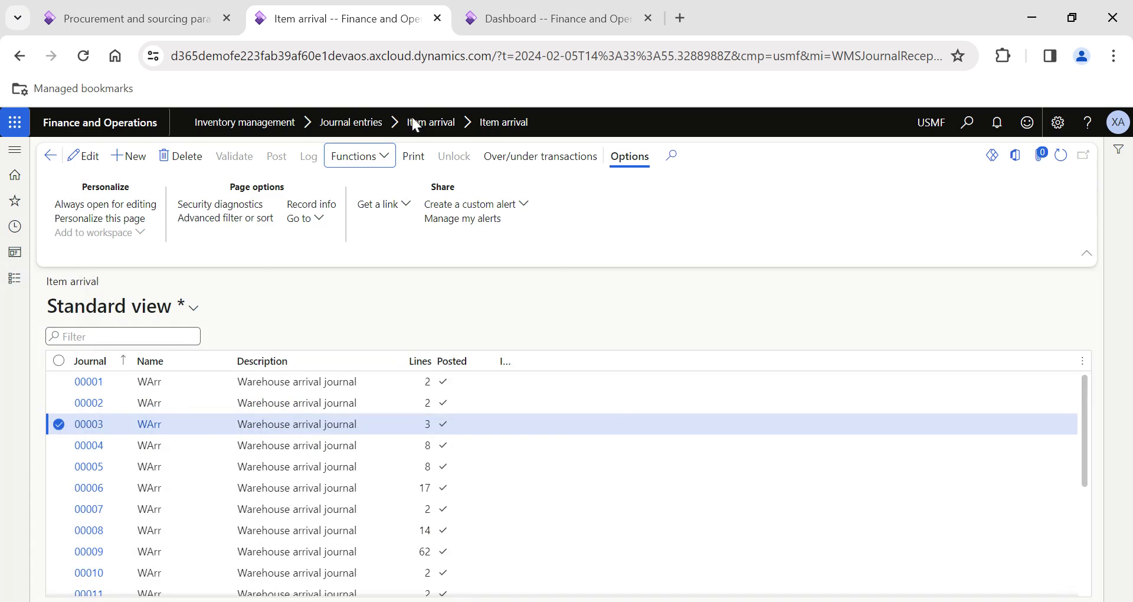
Step: Enable Prompt quantity field value in the procurement parameters, save, and return to the item arrival journals
click(196, 35)
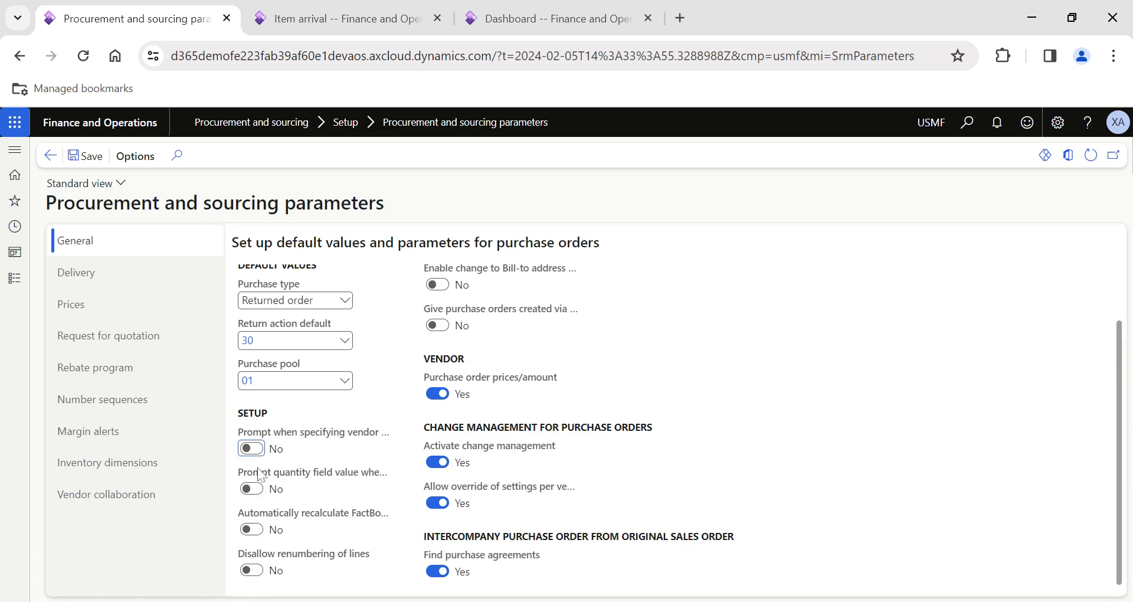
click(252, 490)
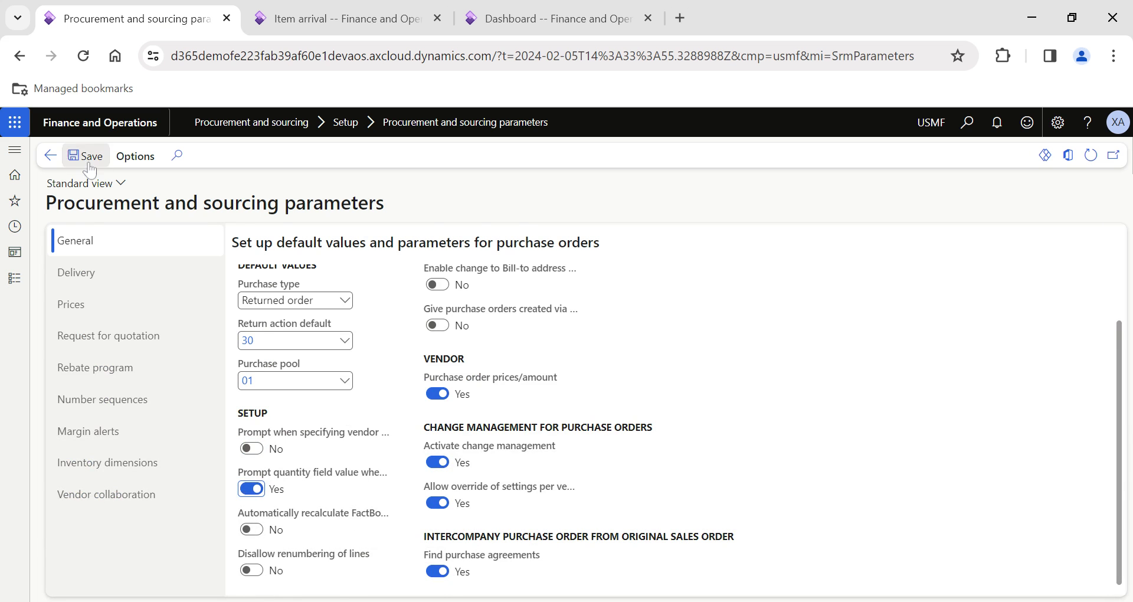
click(311, 21)
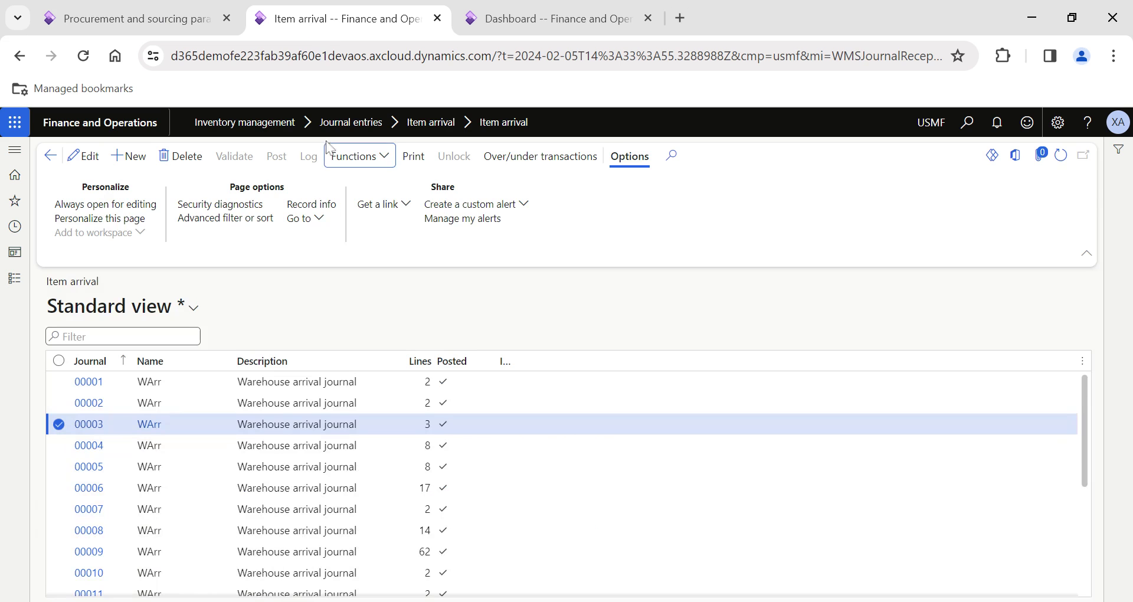
Step: Reopen product receipt posting for item arrival journal 00003, read the quantity prompt, and decline the recommended value
click(383, 164)
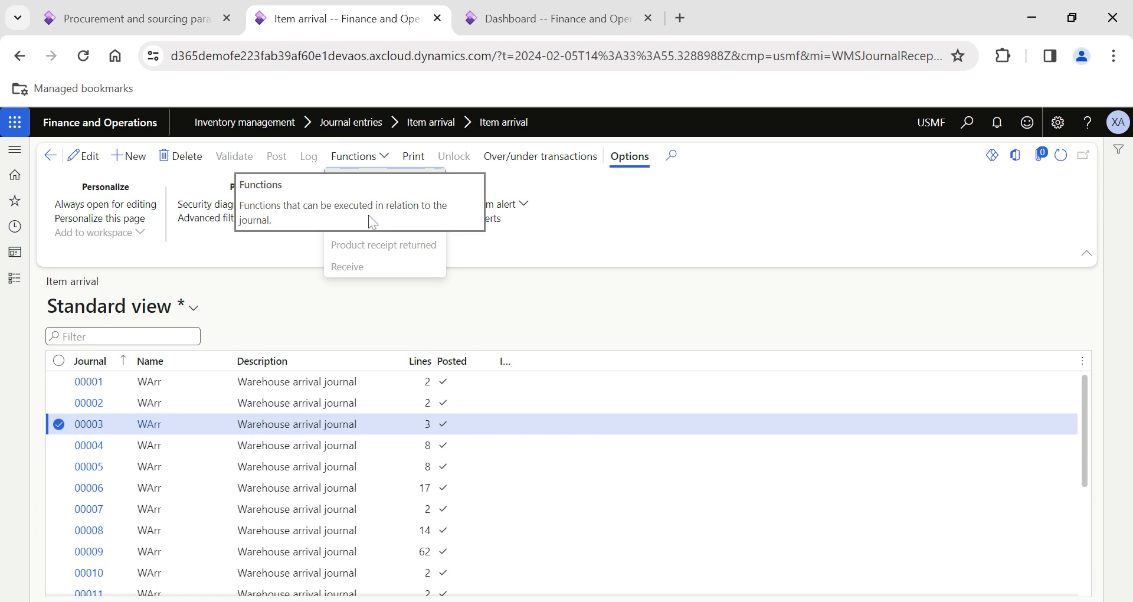
click(349, 224)
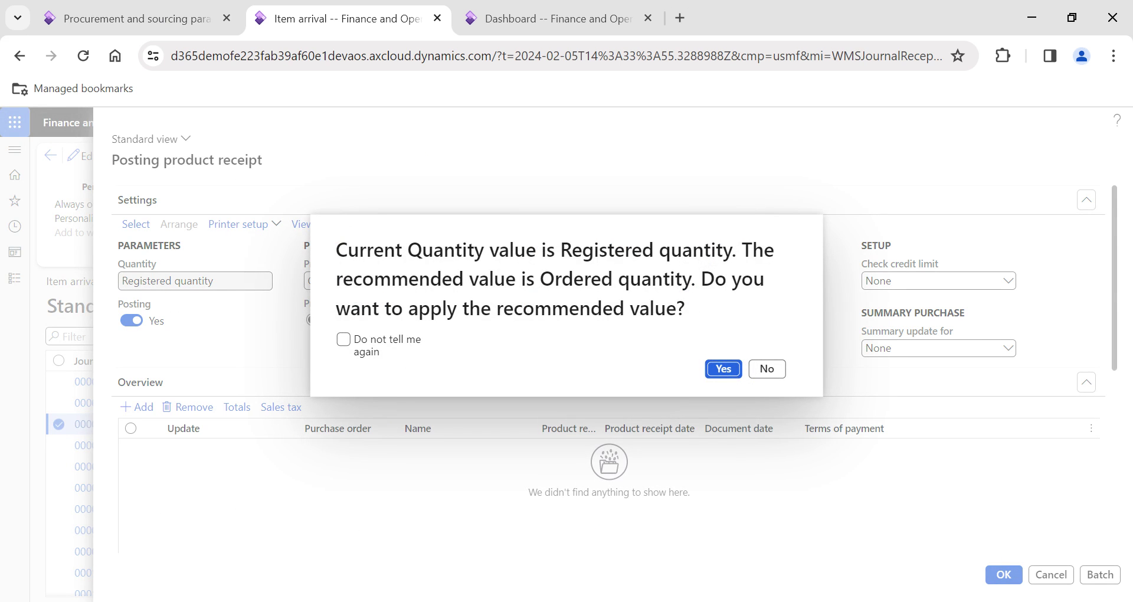
drag(347, 250, 686, 308)
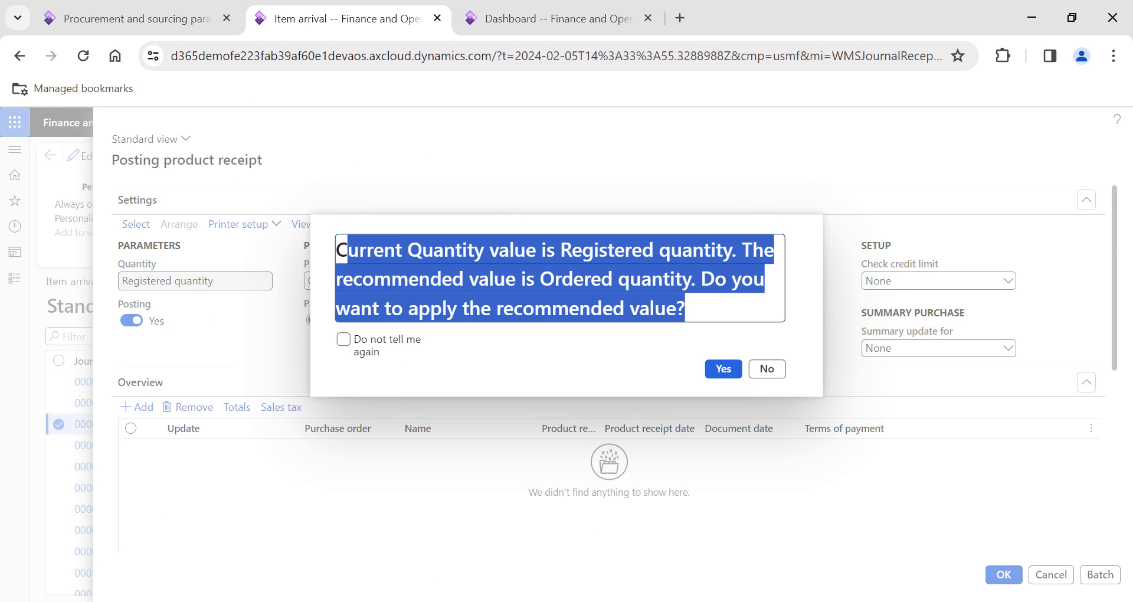
click(685, 308)
drag(455, 250, 696, 278)
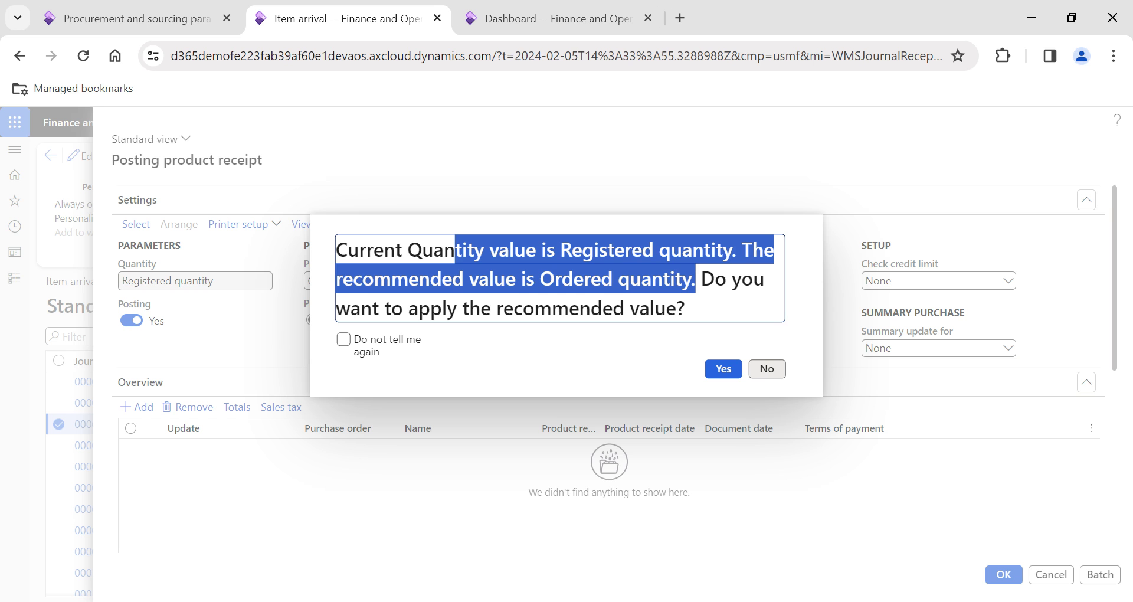
click(767, 369)
Step: Disable Prompt quantity field value, save the parameters, and read the help for Automatically recalculate FactBoxes on purchase order update
click(138, 18)
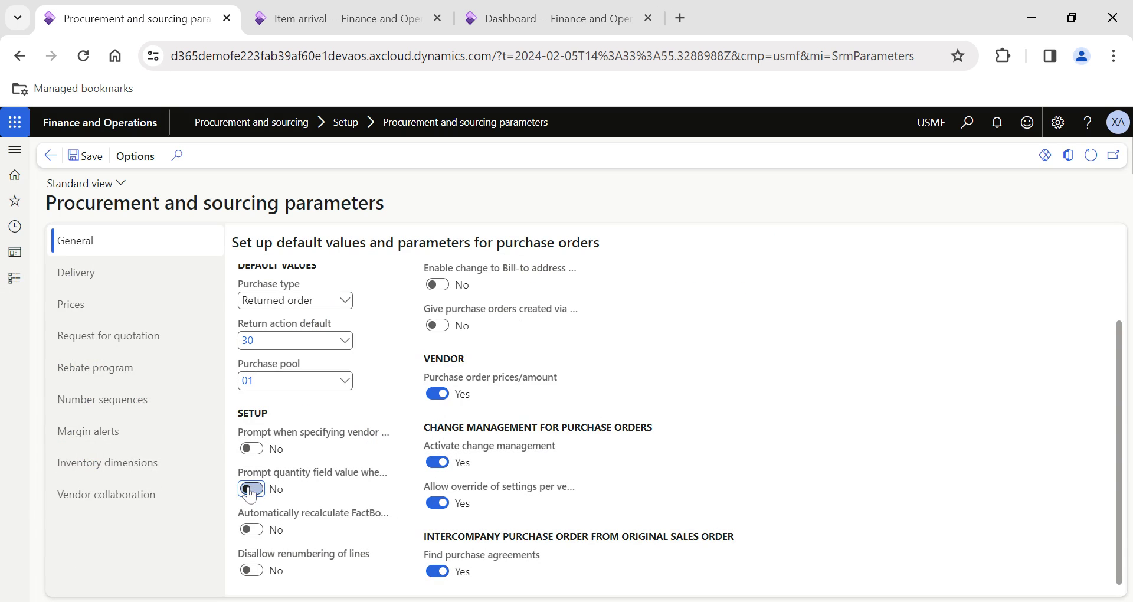
click(83, 159)
mouse_move(264, 523)
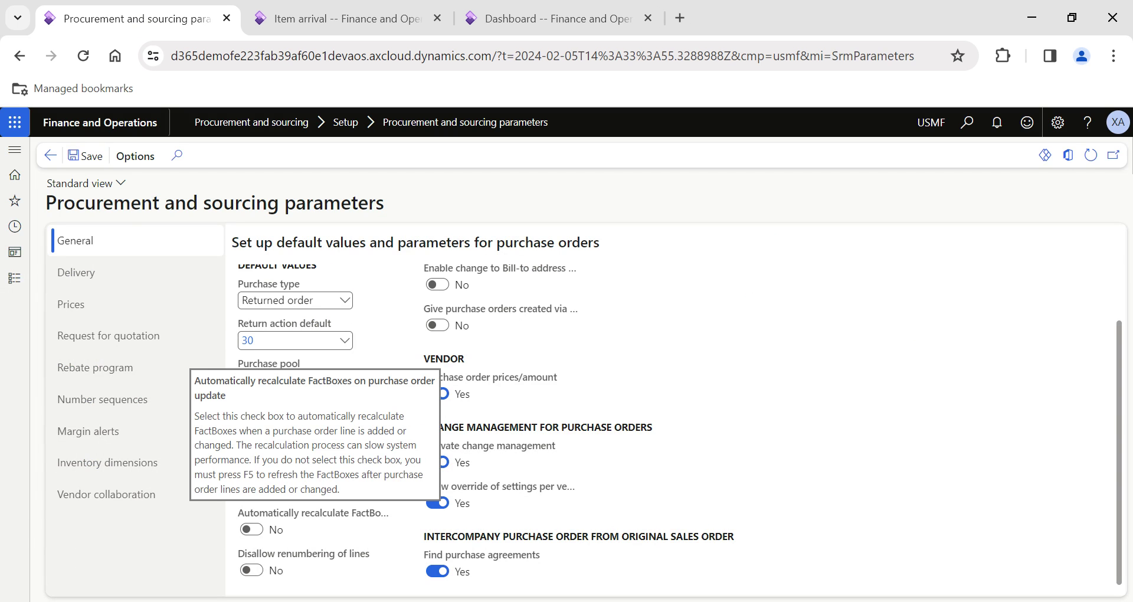
drag(239, 415, 257, 445)
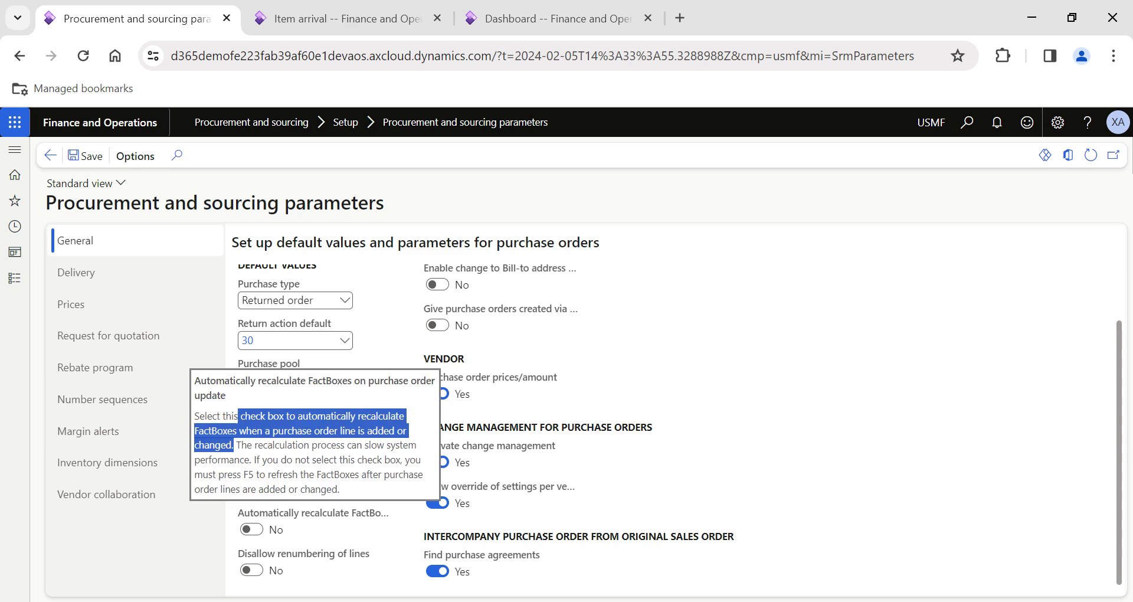
Step: Close the product receipt posting without posting and open the All purchase orders list in Accounts payable
click(316, 15)
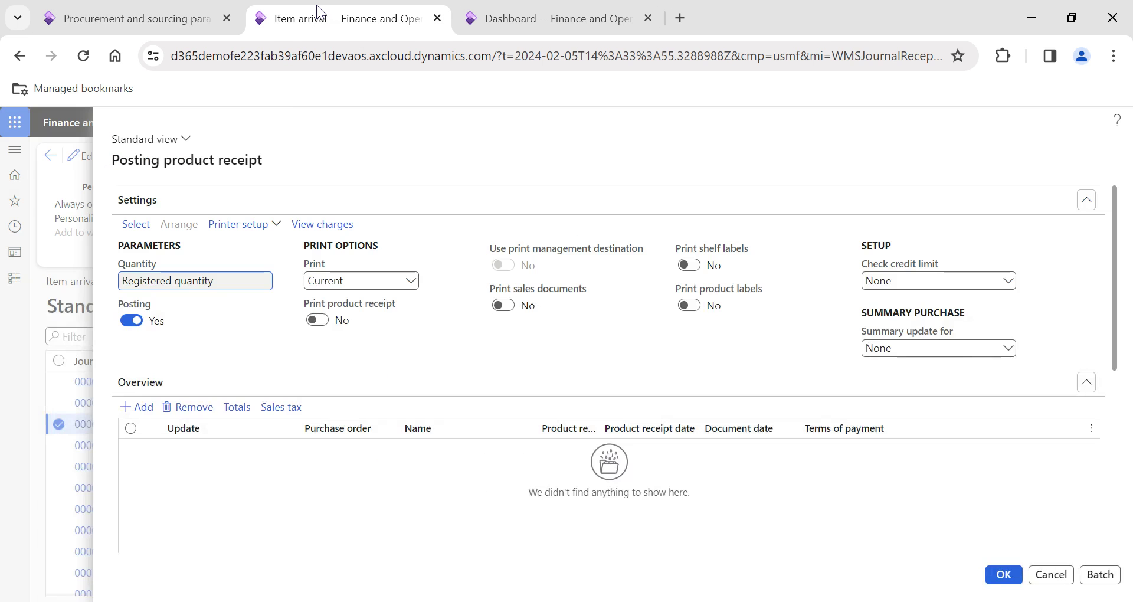
scroll(439, 423, left, 5)
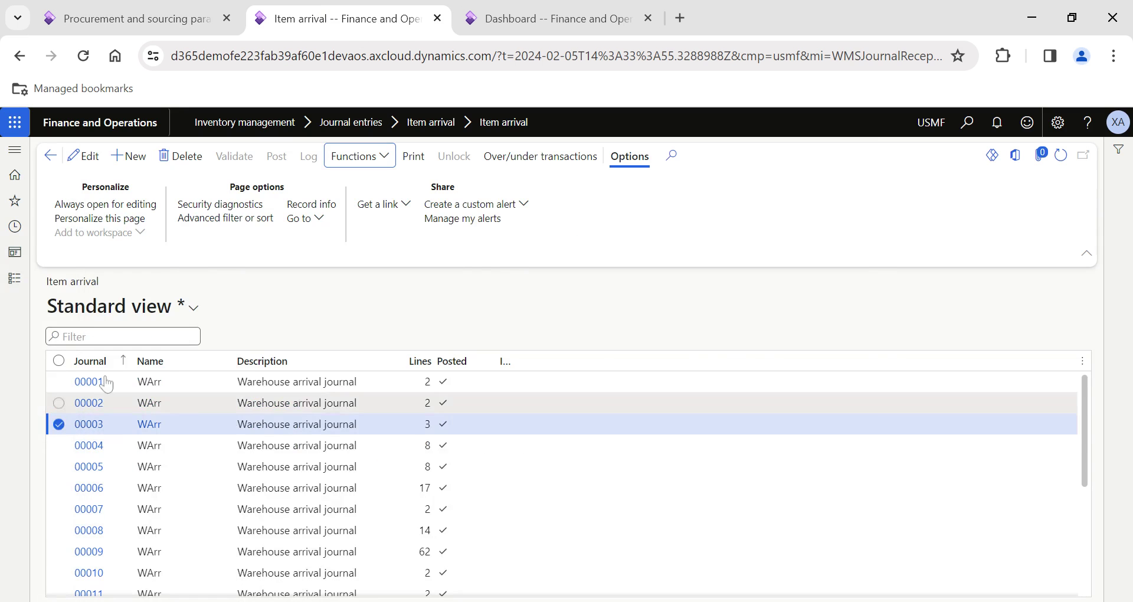
click(15, 277)
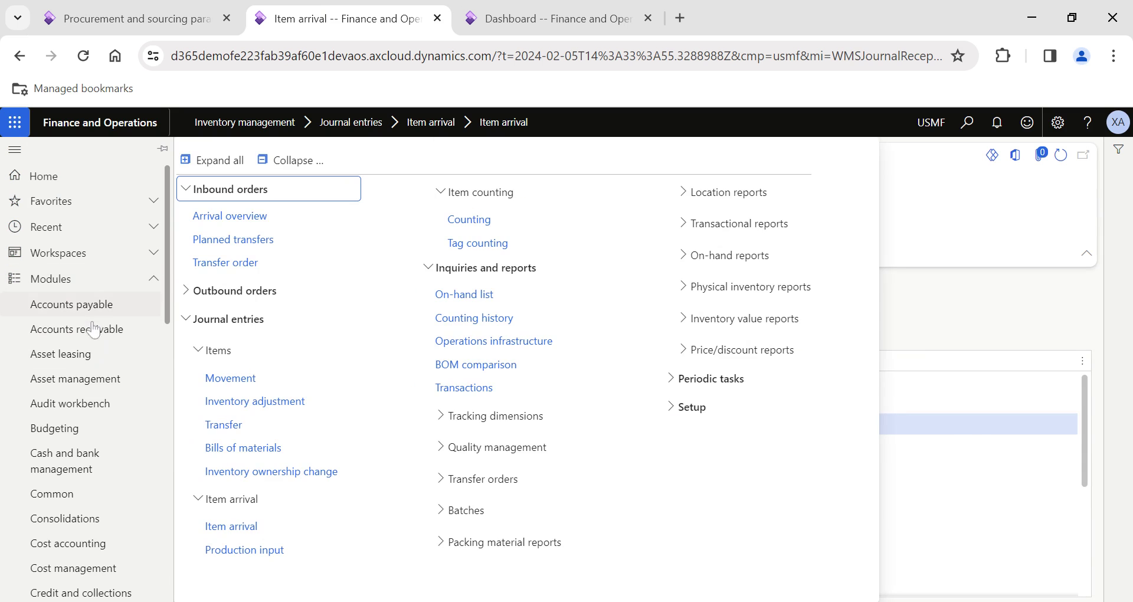
click(87, 307)
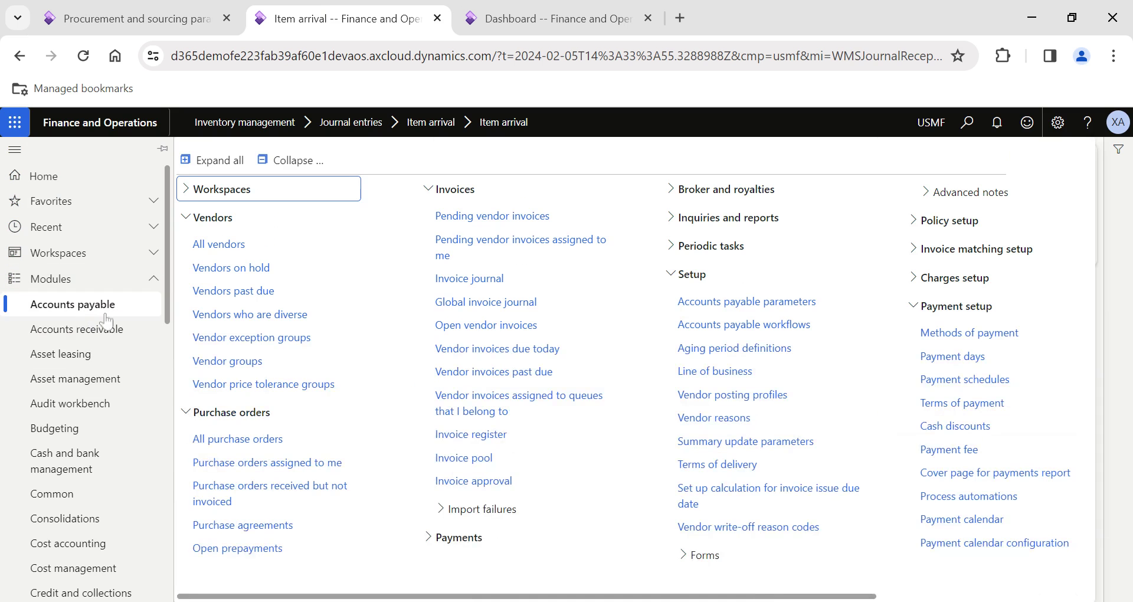
click(220, 449)
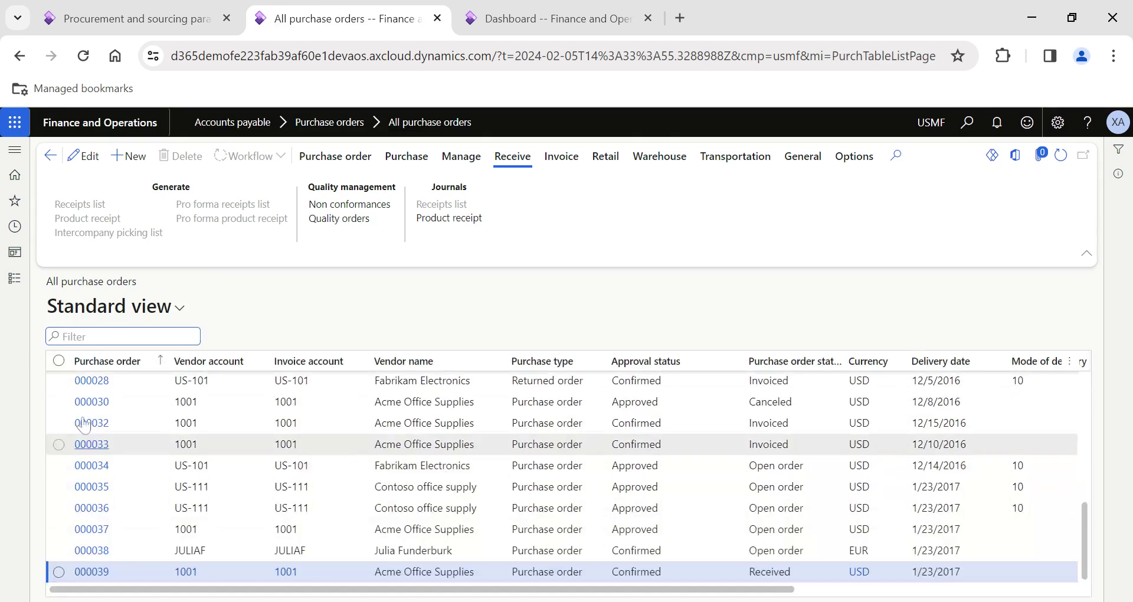
Step: Open the Automatic charges setup in Procurement and sourcing and examine the auto charges at Line level
click(15, 278)
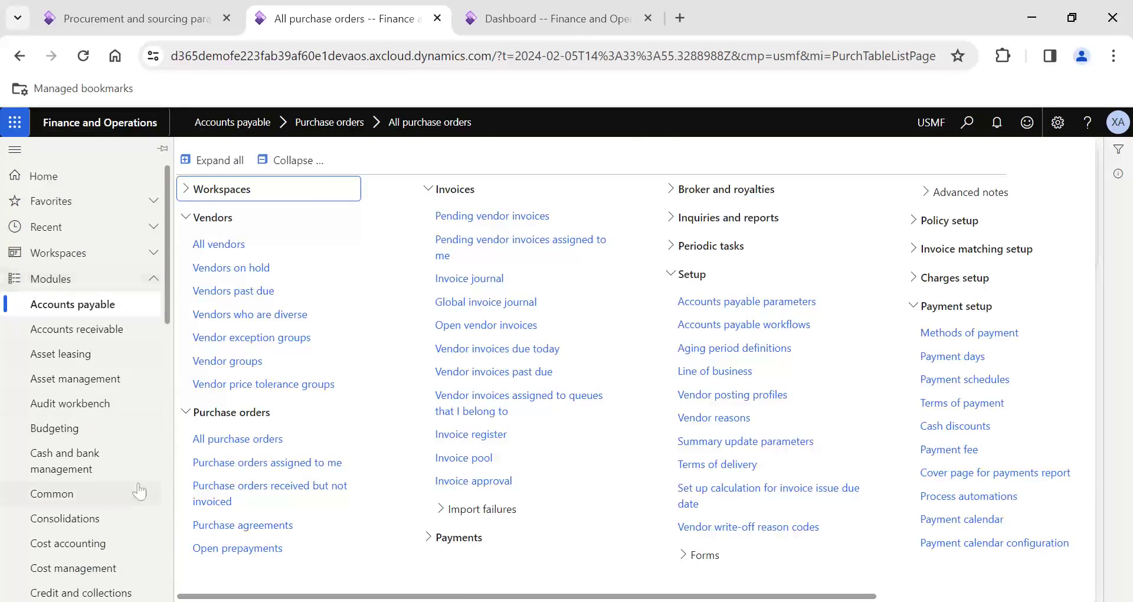
scroll(118, 513, down, 9)
scroll(104, 543, down, 3)
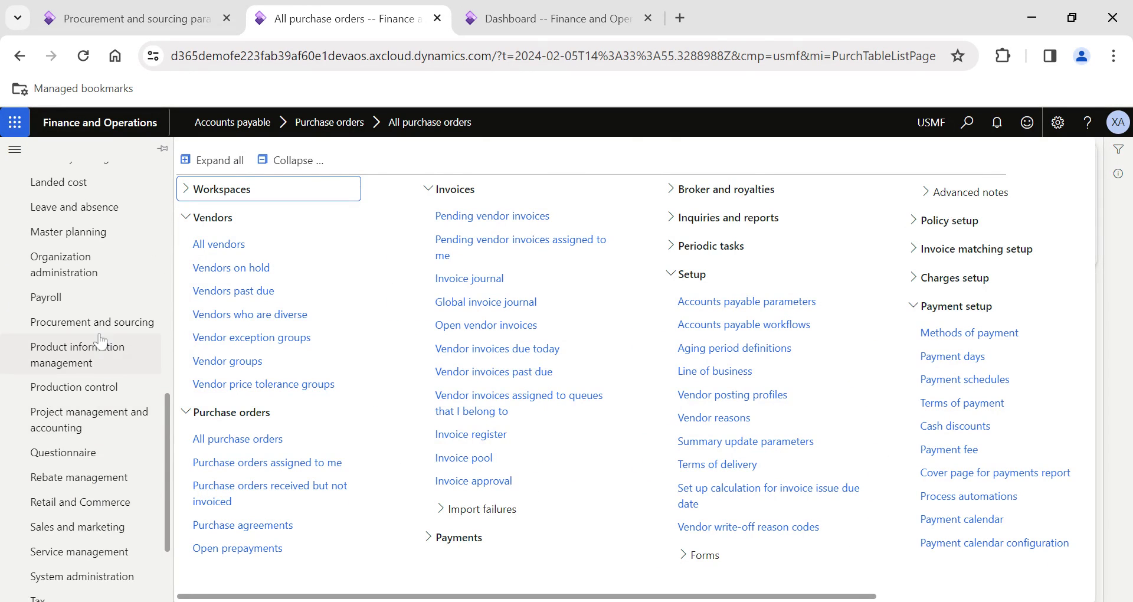
click(94, 324)
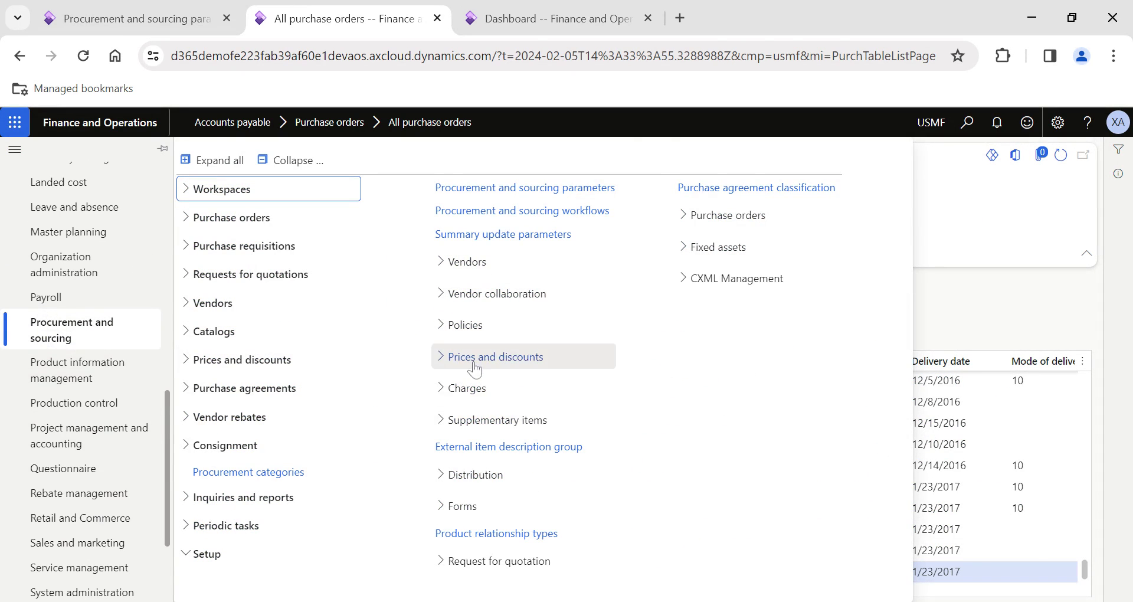
click(467, 390)
click(497, 487)
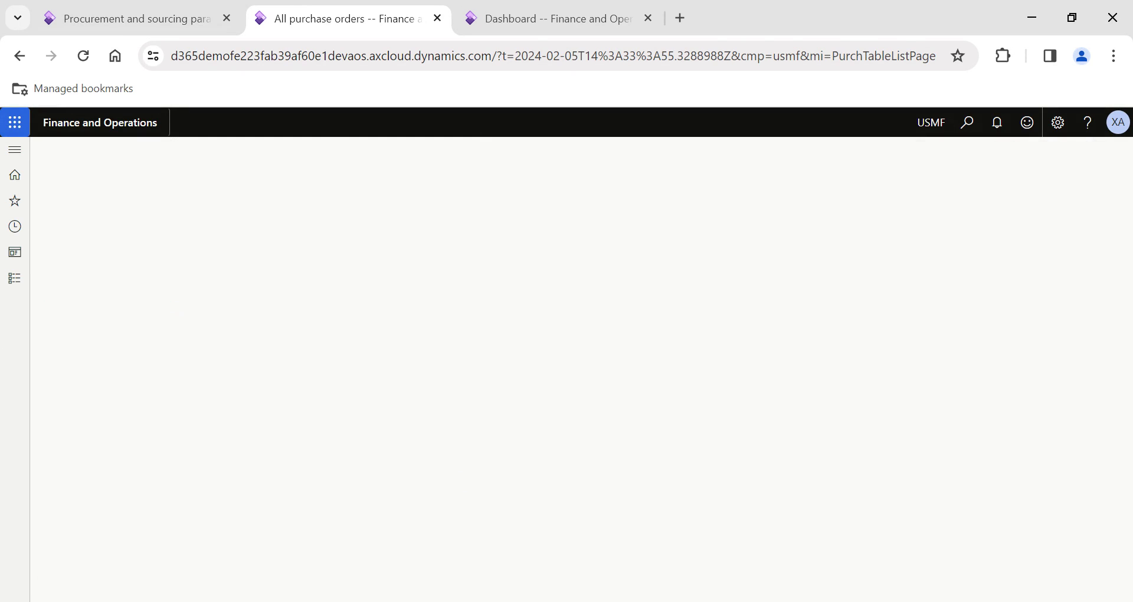
click(149, 239)
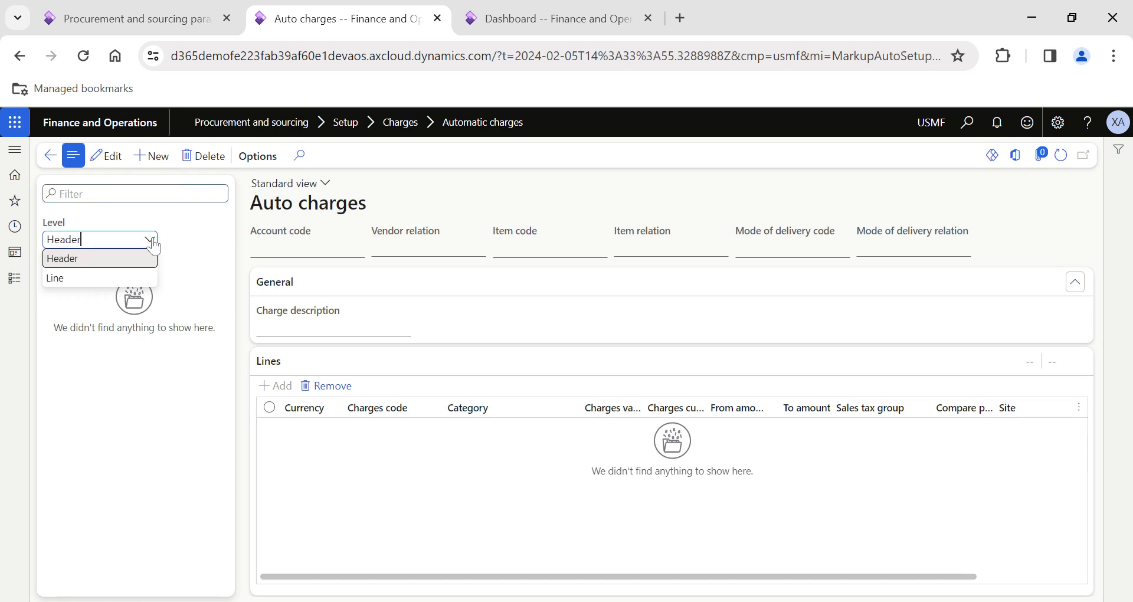
click(93, 281)
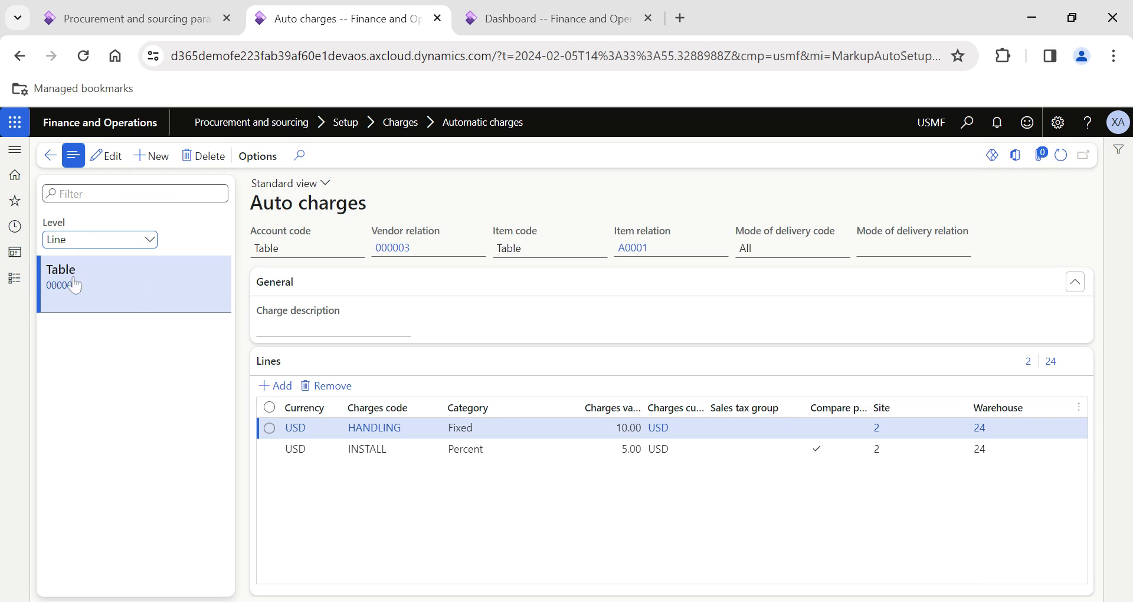
Step: Return to the All purchase orders list and start a new purchase order for vendor Cave Wholesales
click(15, 278)
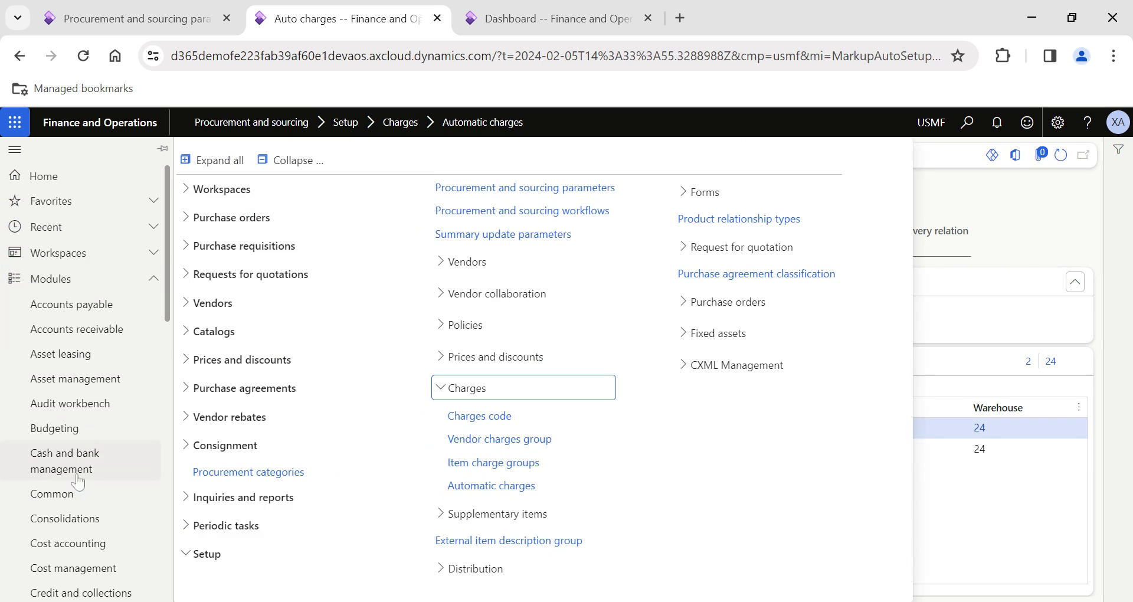
click(222, 227)
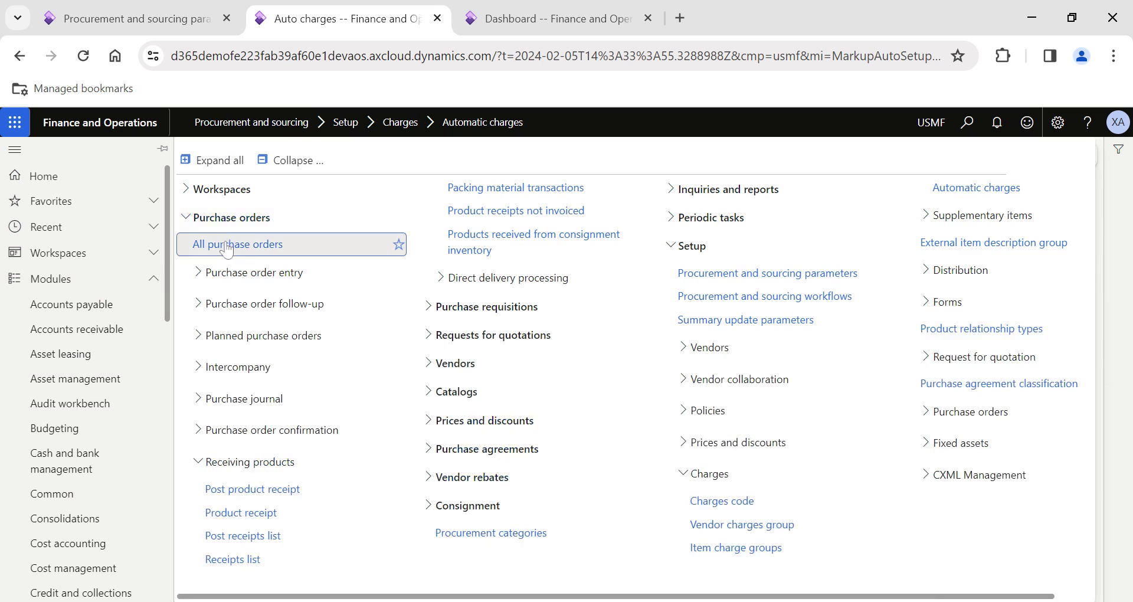
click(230, 246)
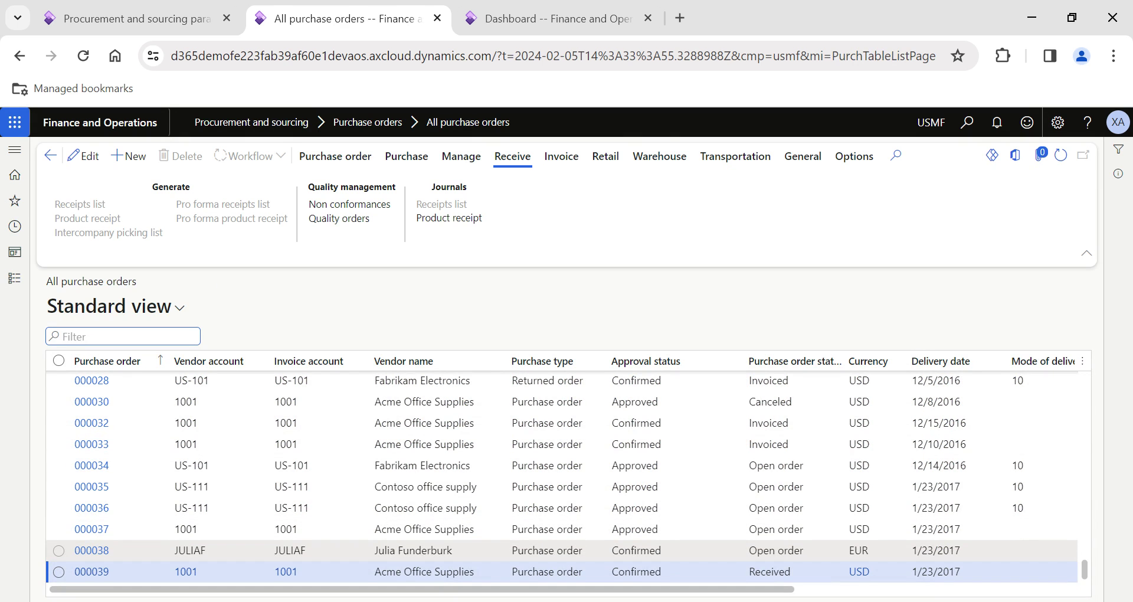
click(326, 549)
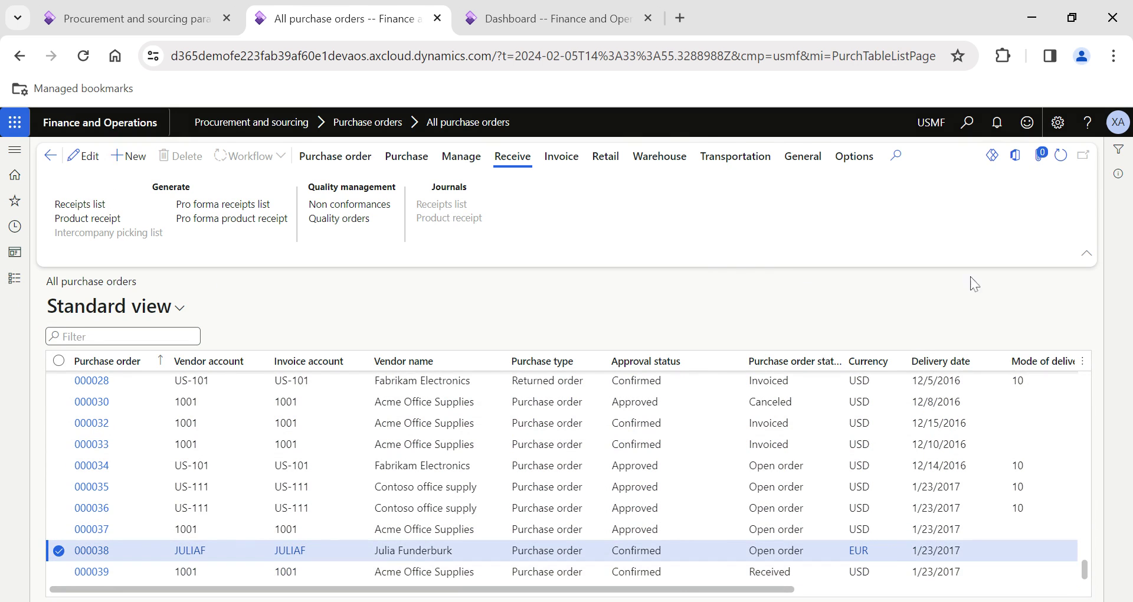
click(825, 286)
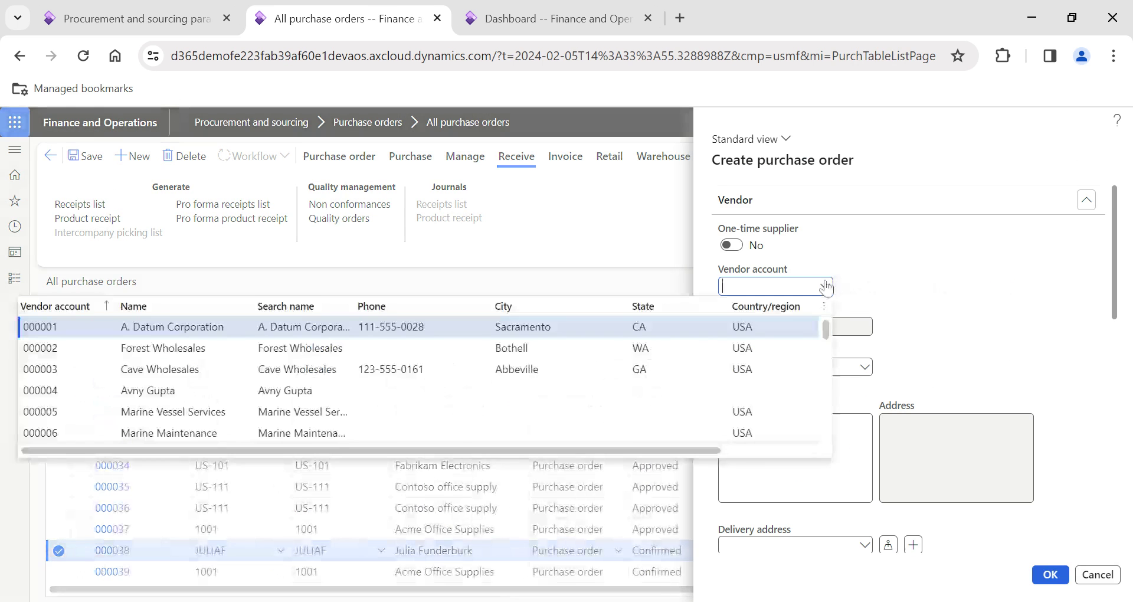
click(779, 369)
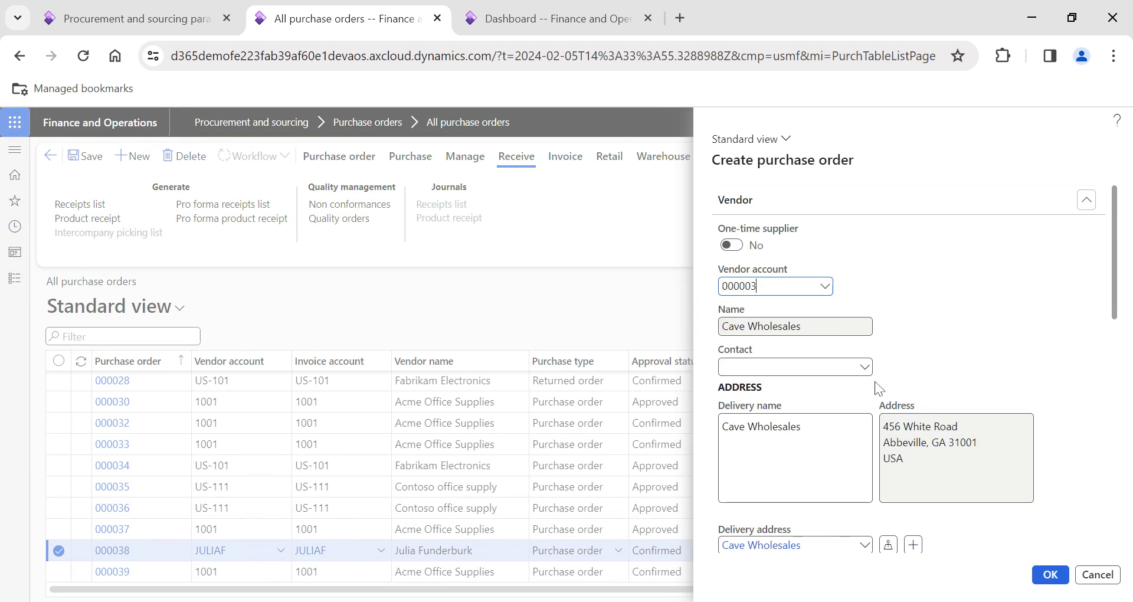
Step: Set the new purchase order's warehouse to 24 and try to create it with the default purchase type
scroll(879, 390, down, 5)
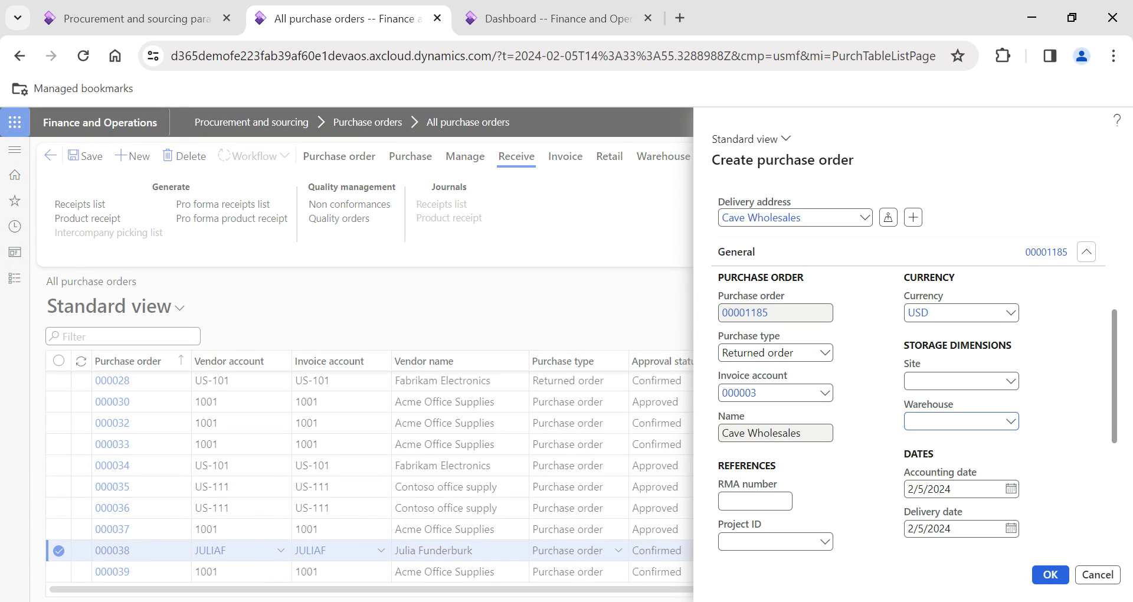
text(24)
key(Tab)
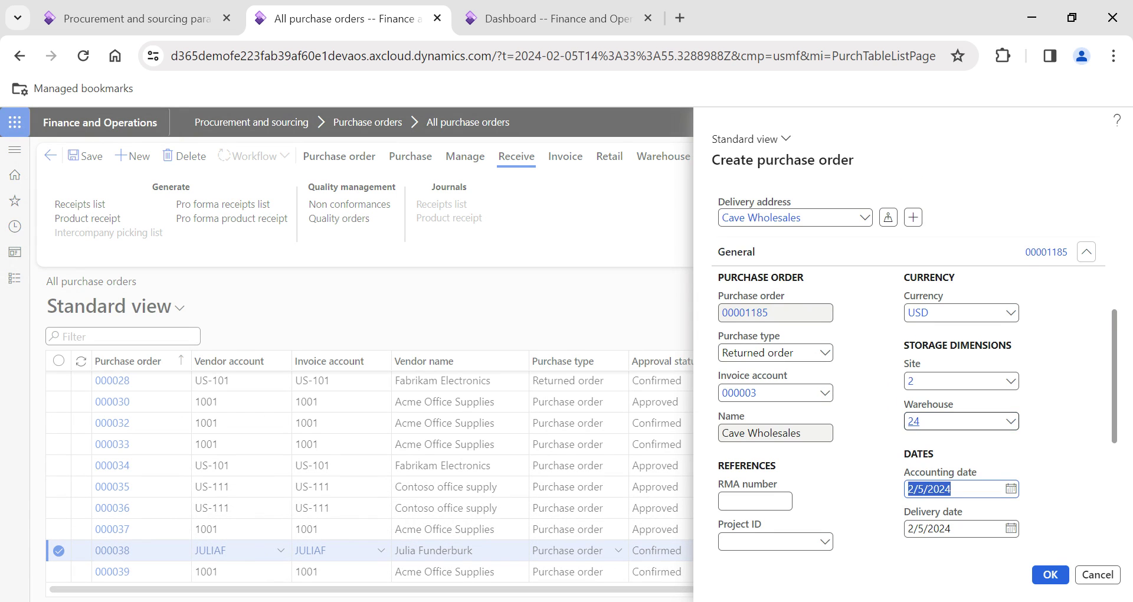
scroll(930, 440, down, 5)
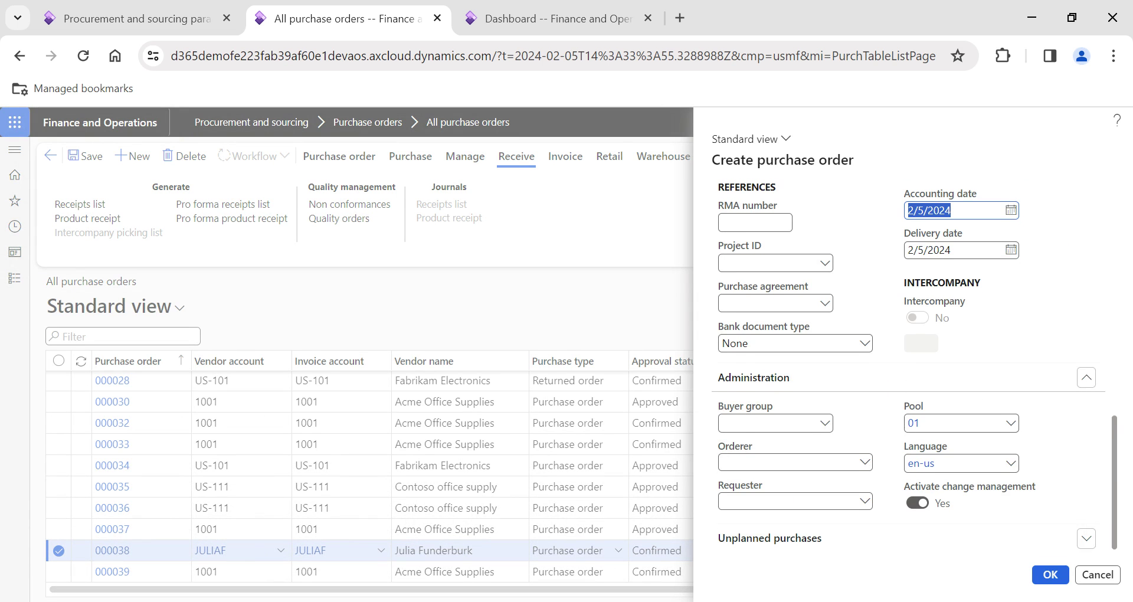
click(1041, 580)
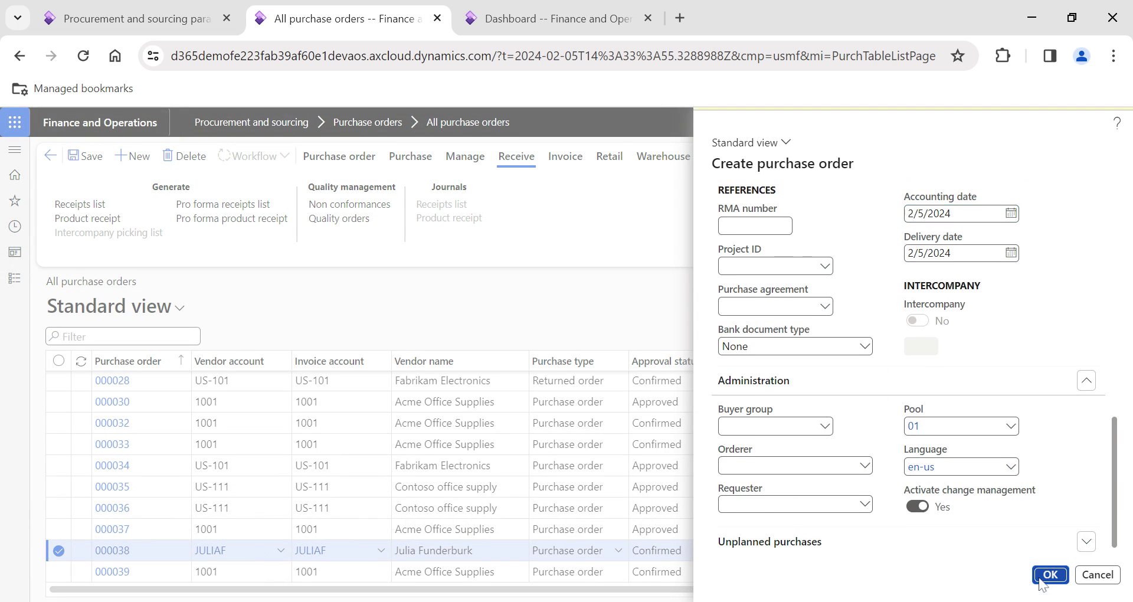
scroll(885, 384, up, 5)
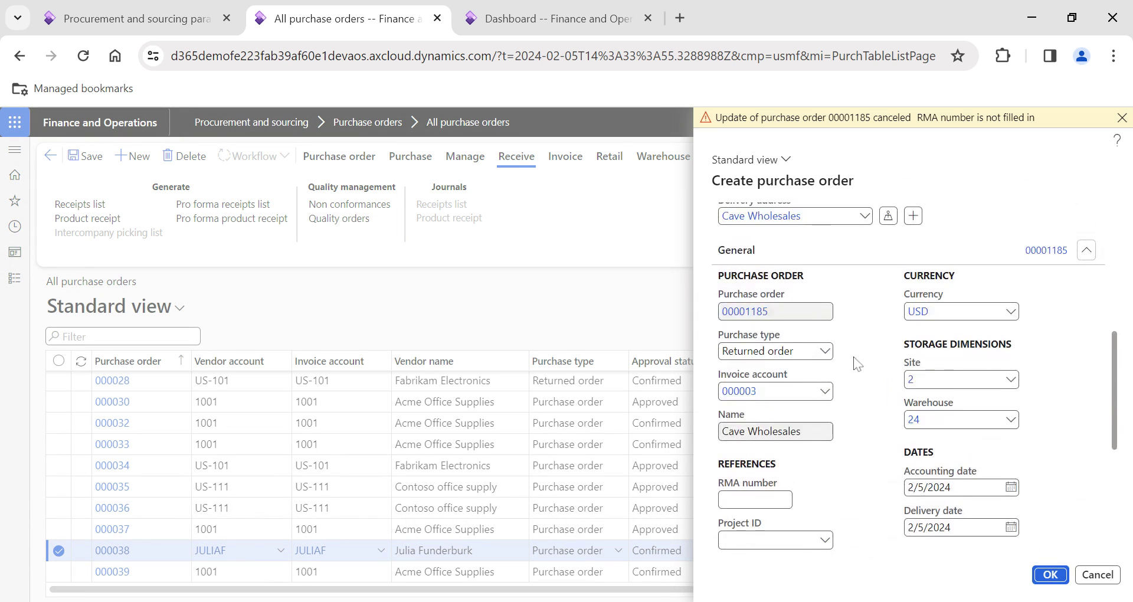
Step: Change the purchase type to Purchase order and create the Cave Wholesales order
click(824, 350)
click(764, 385)
click(1122, 118)
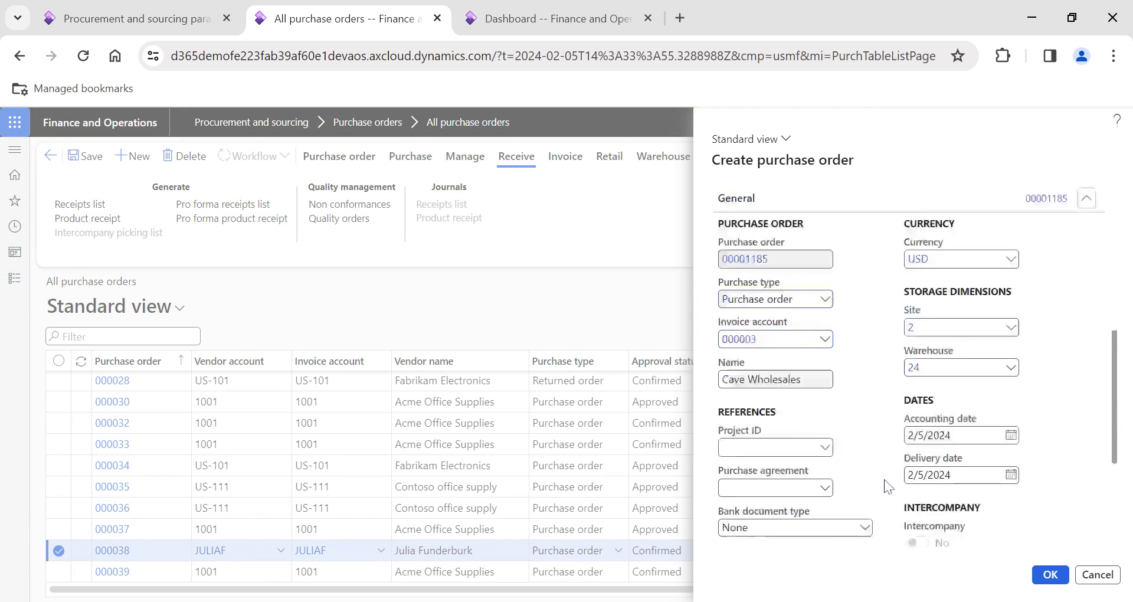
scroll(944, 354, down, 5)
click(1049, 574)
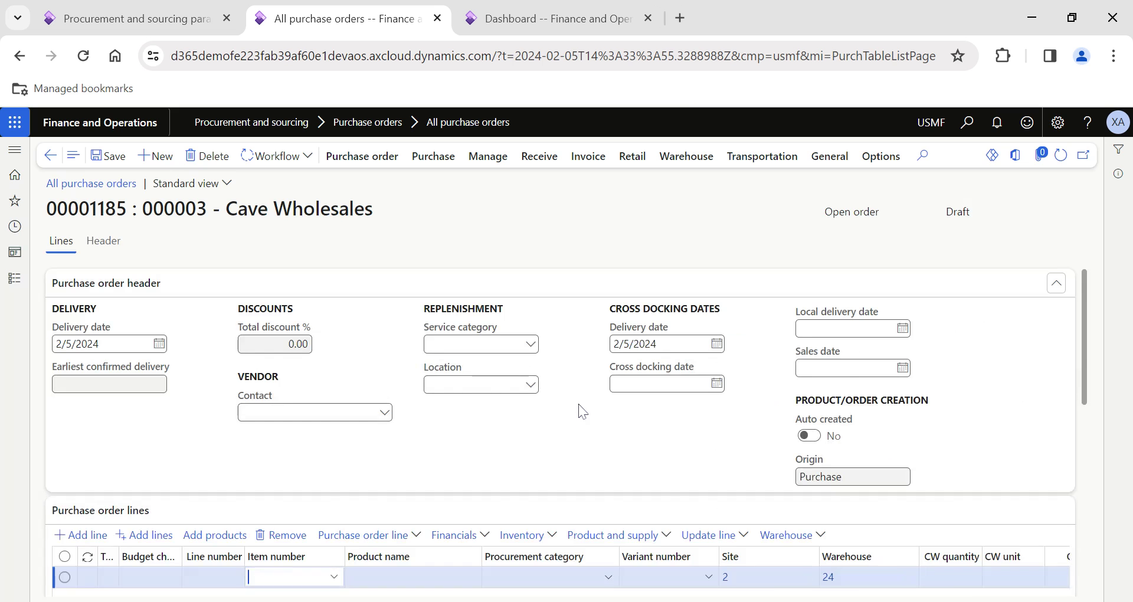
Step: Enter item A0001 on the first purchase order line with a quantity of 100
text(A0001)
key(Tab)
scroll(531, 492, down, 2)
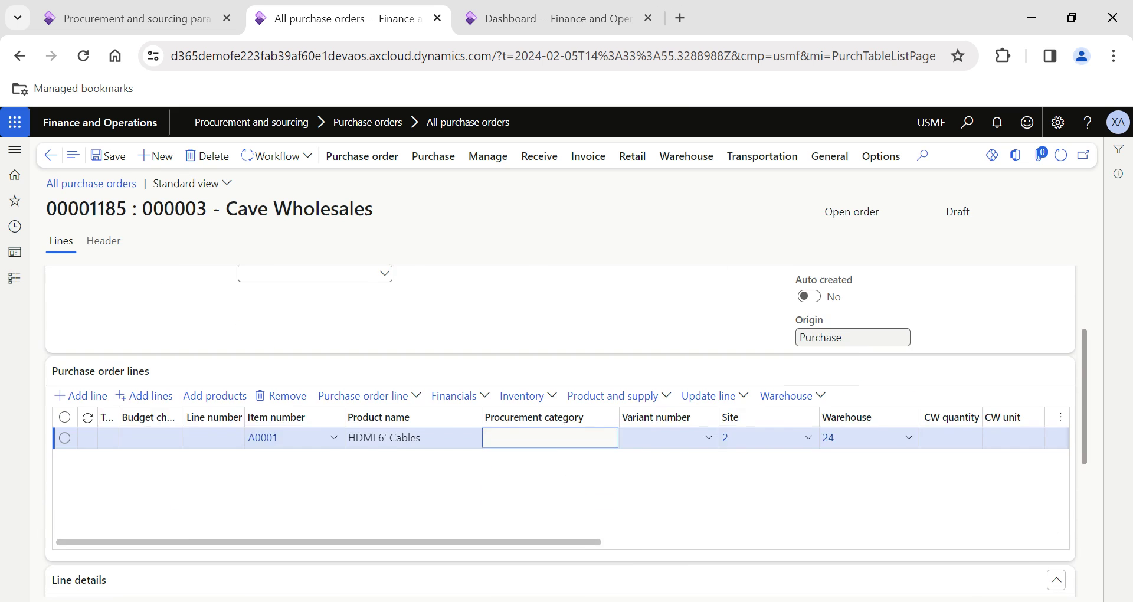
key(Tab)
key(Tab)
key(Tab)
key(Tab)
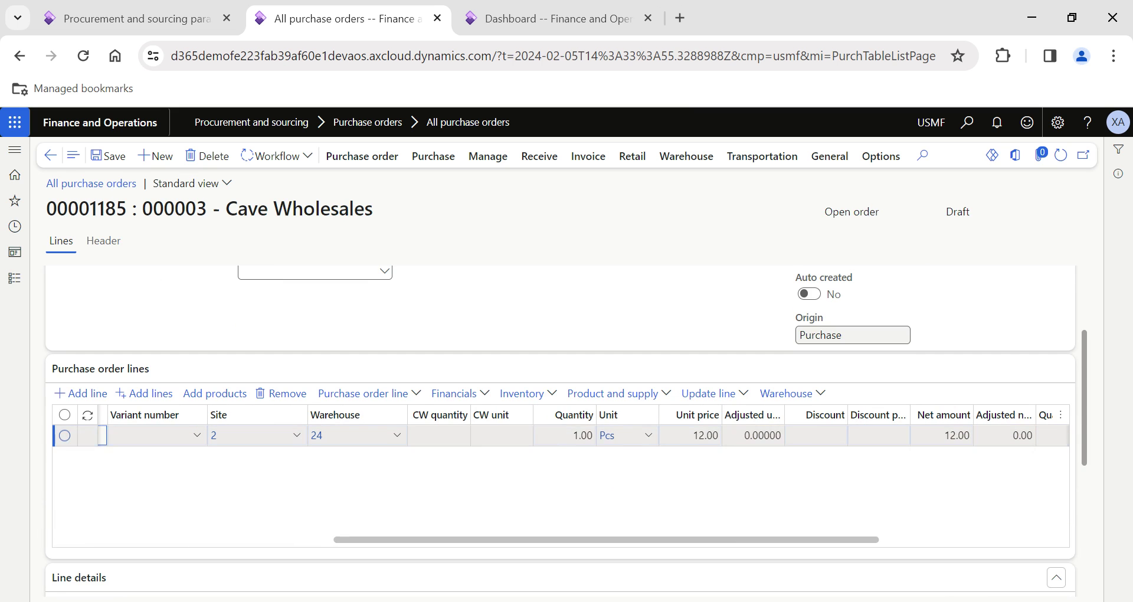
text(00)
key(Tab)
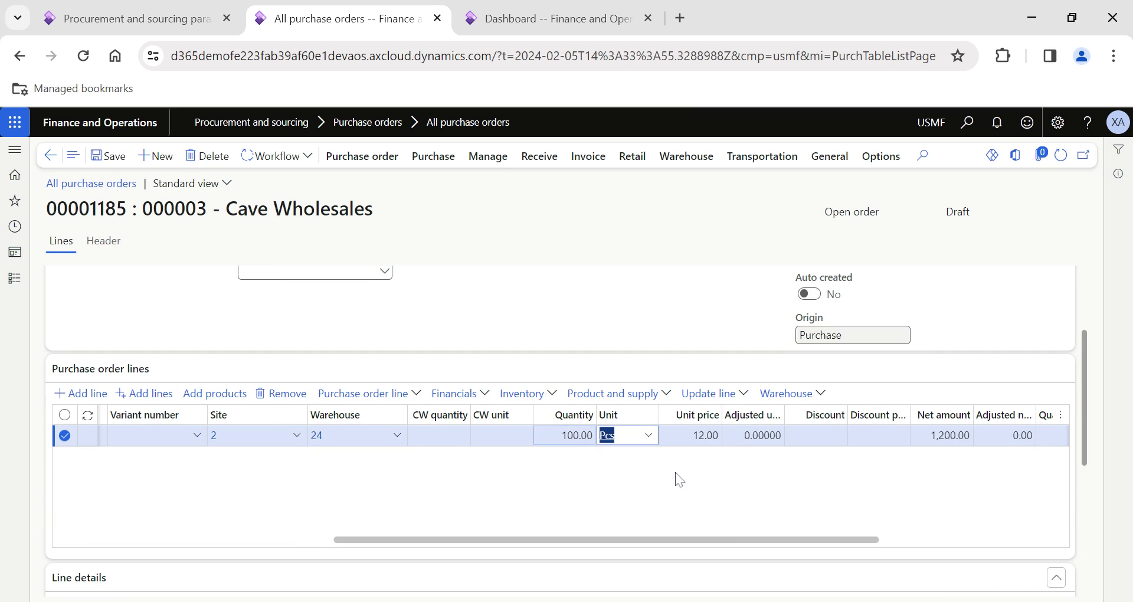
Step: Show the Related information FactBoxes, examine the Purchase order totals, and close the order
click(1119, 180)
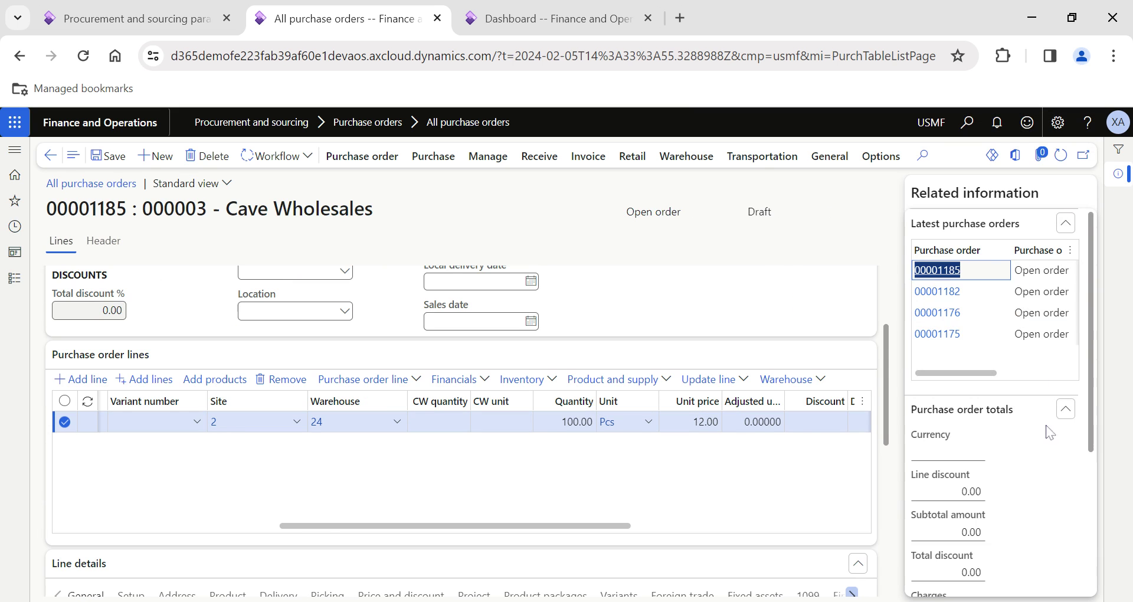
scroll(992, 509, down, 4)
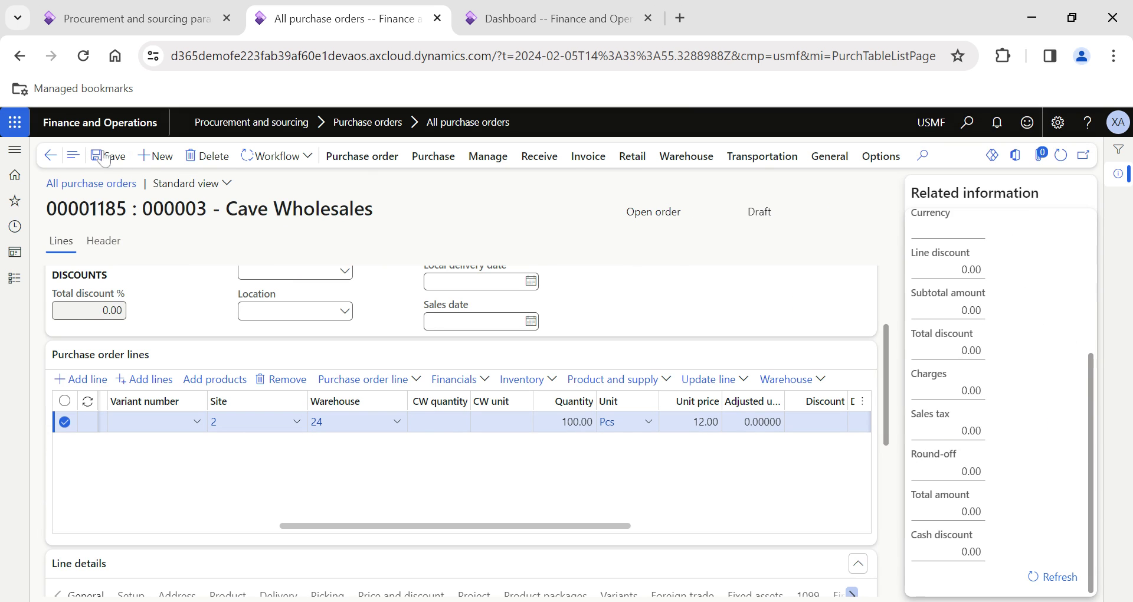
key(Escape)
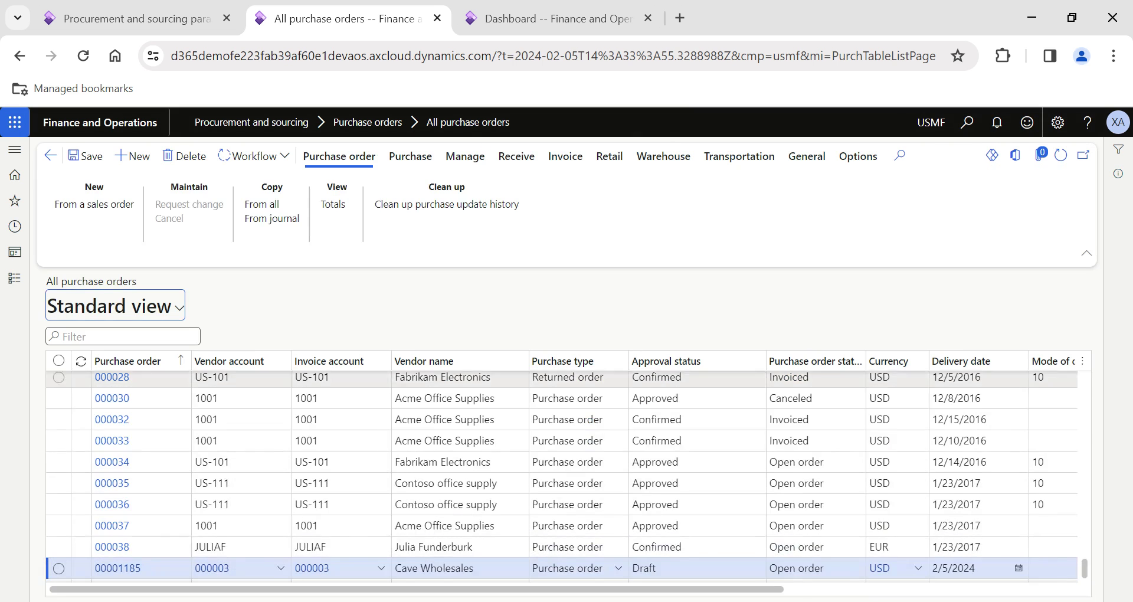
Step: Reopen the Cave Wholesales purchase order, refresh its Purchase order totals FactBox, and examine the Charges value
click(121, 569)
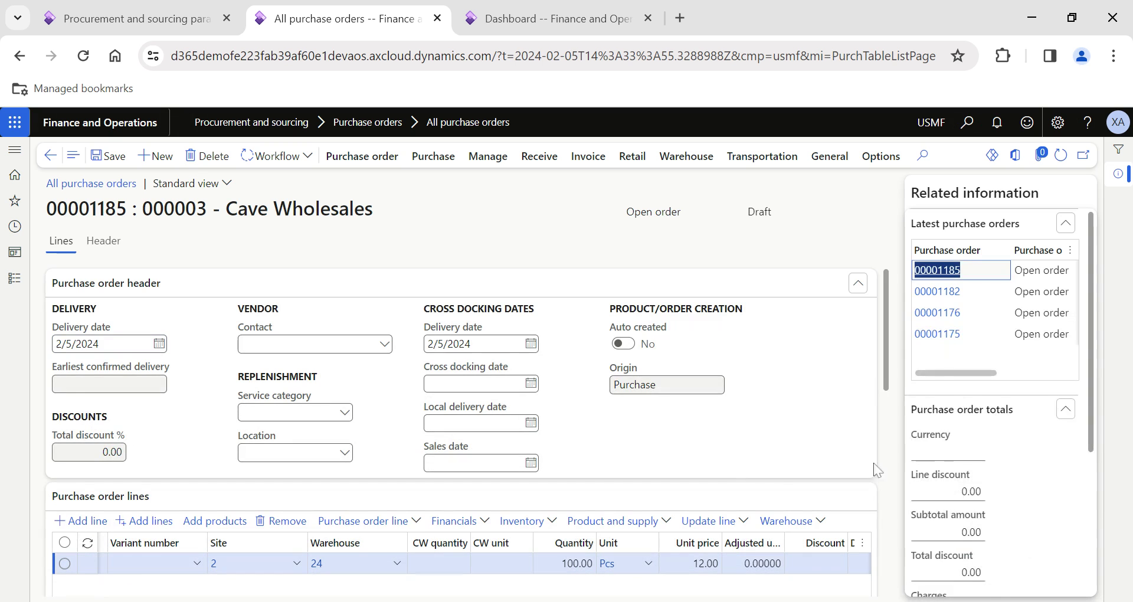
scroll(1003, 513, down, 5)
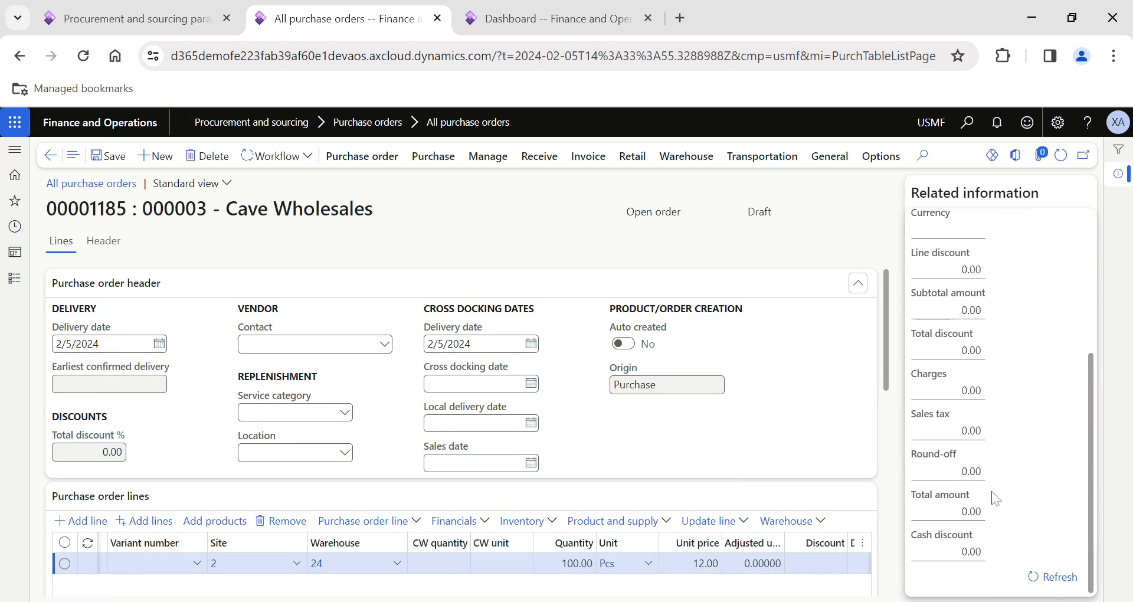
scroll(832, 429, down, 3)
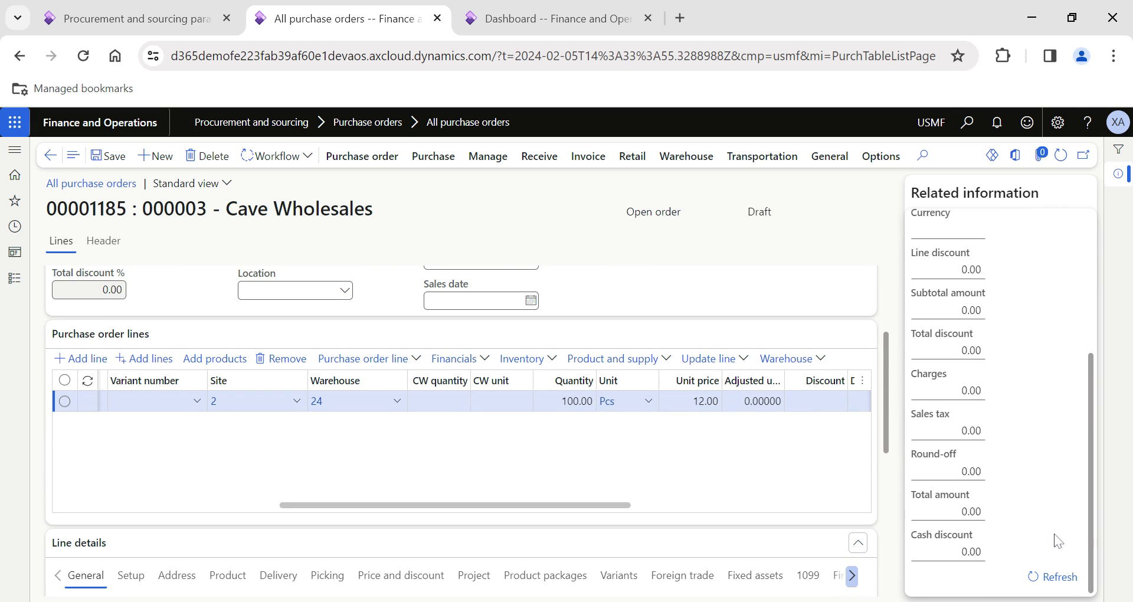
click(1058, 578)
click(976, 390)
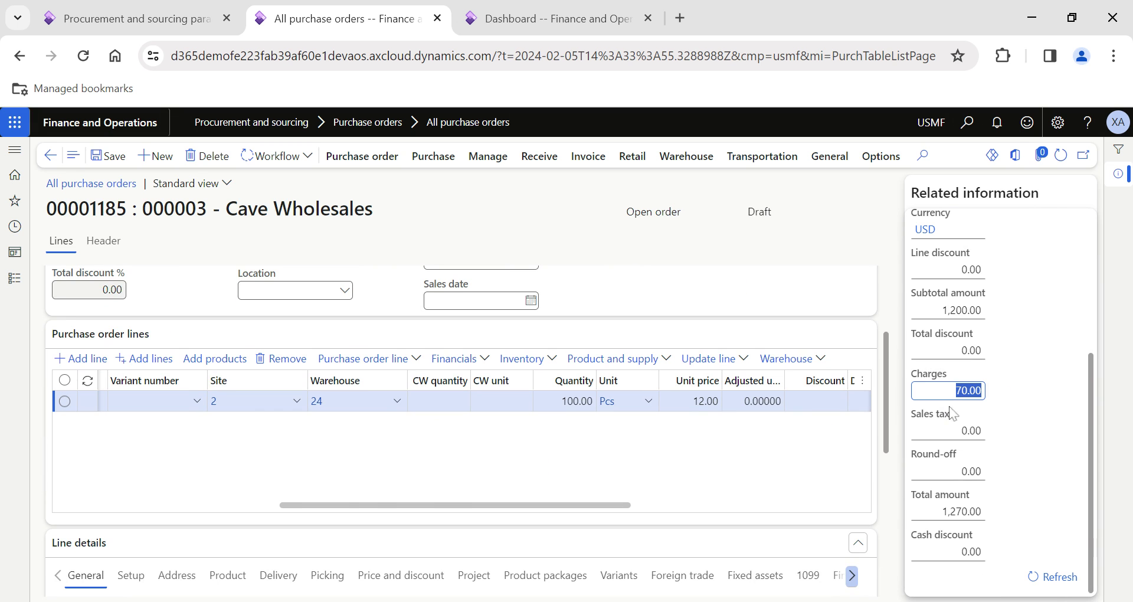
Step: Enable Automatically recalculate FactBoxes on purchase order update in the procurement parameters, save, and return to the purchase order
click(132, 23)
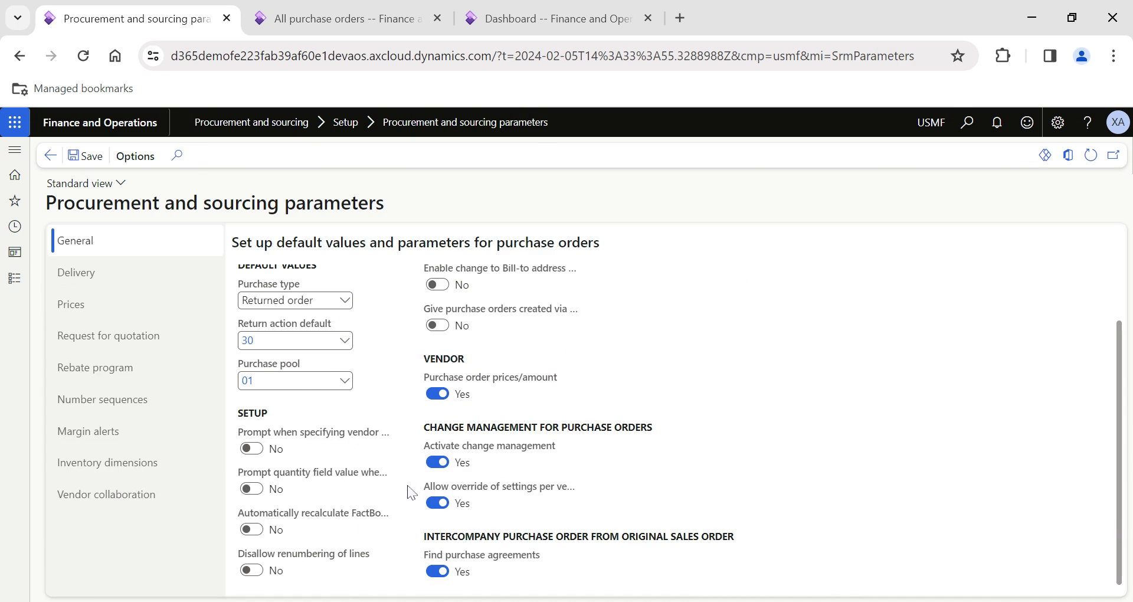
click(251, 529)
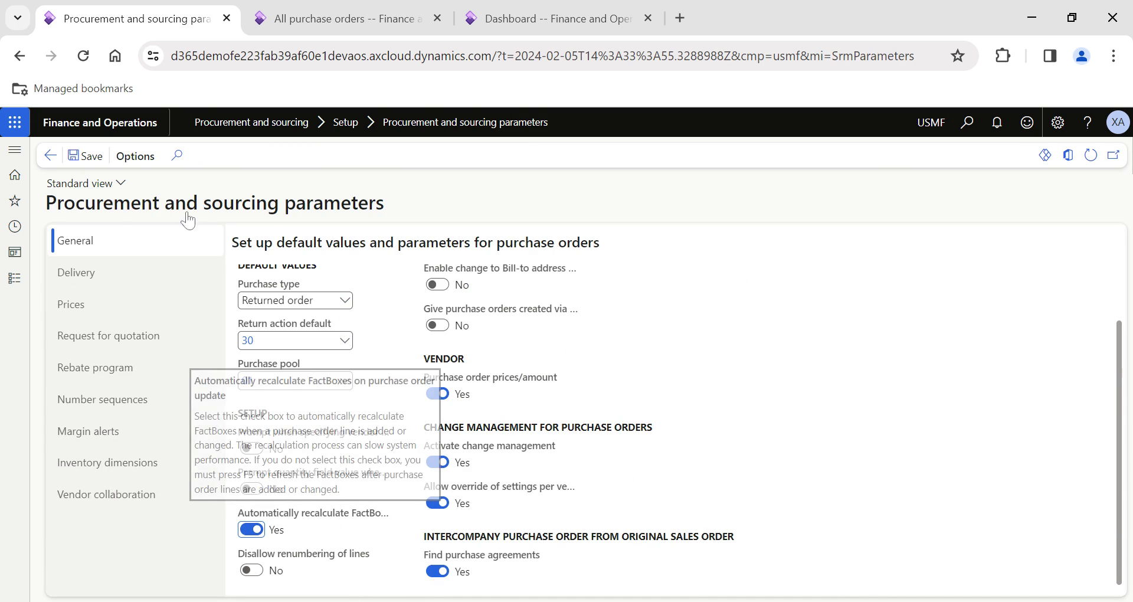
click(98, 159)
click(366, 17)
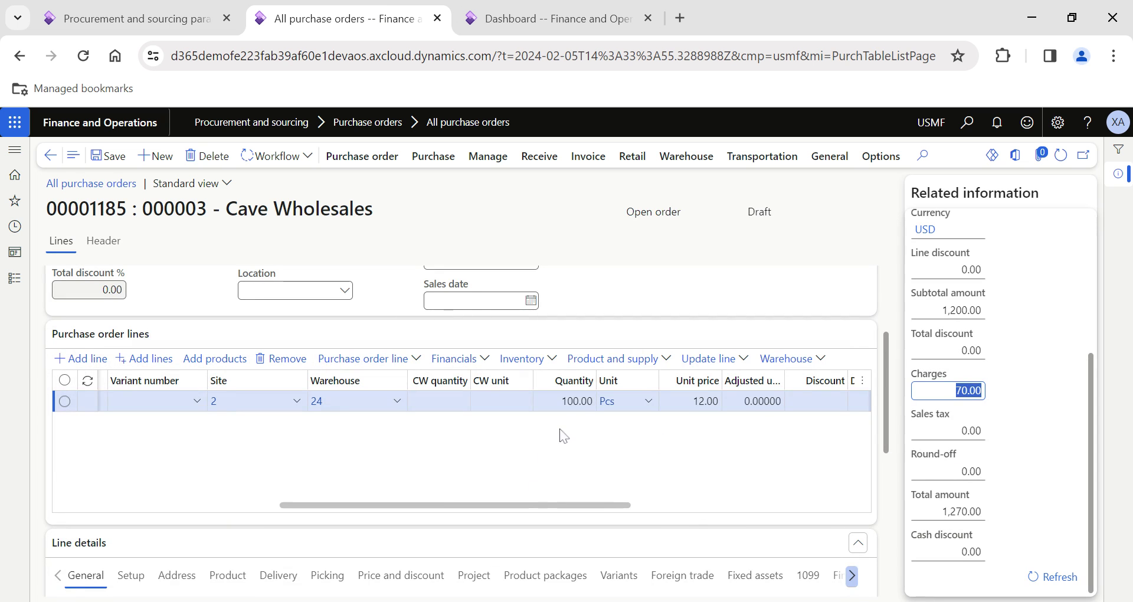
Step: Set the A0001 line's quantity to 200, save the order, and check the Charges value in the totals FactBox
click(562, 400)
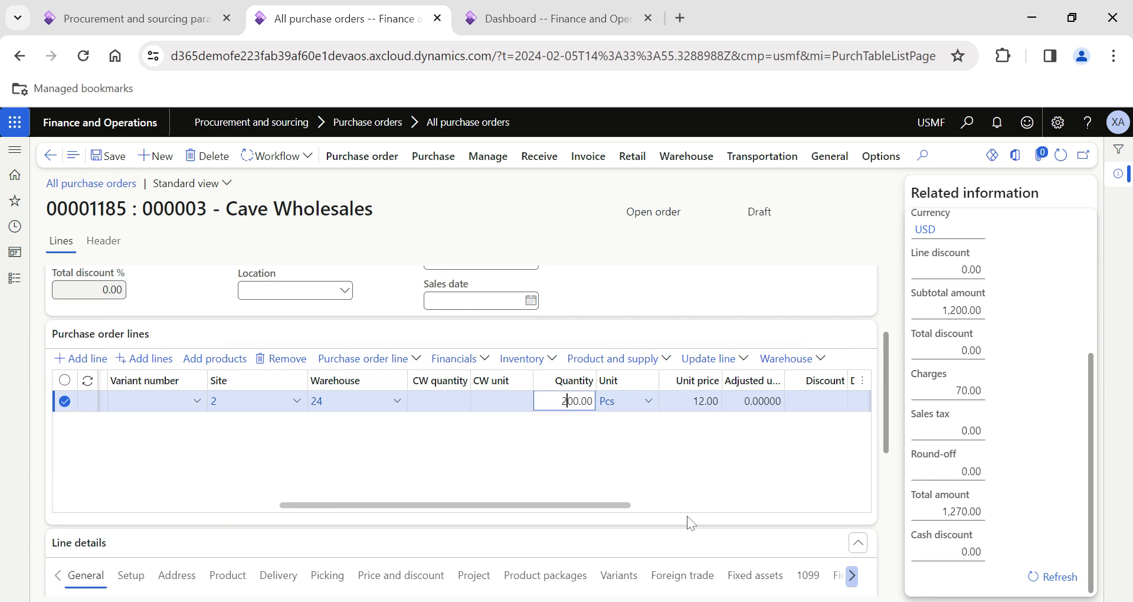
text(2)
key(Tab)
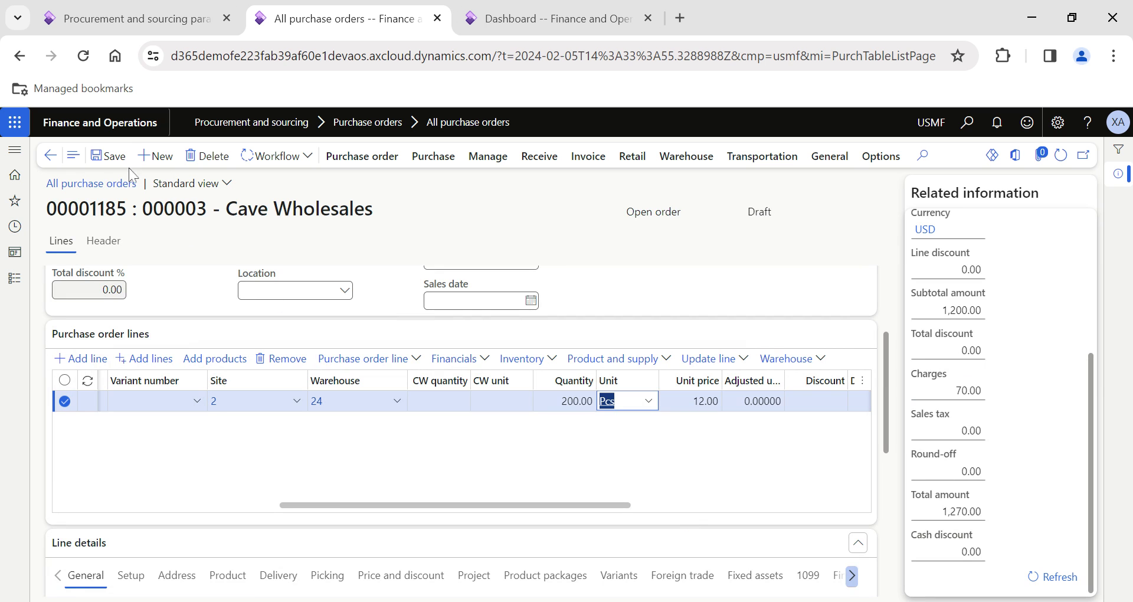
click(117, 166)
click(974, 392)
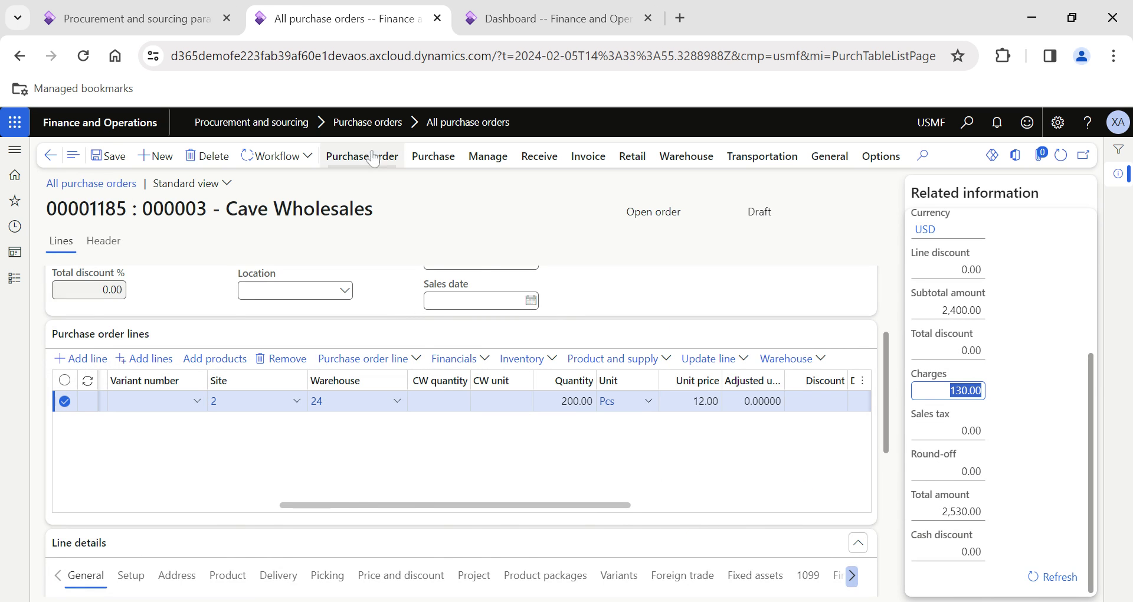
Step: Enable Disallow renumbering of lines in the procurement parameters and return to the Cave Wholesales purchase order
click(156, 21)
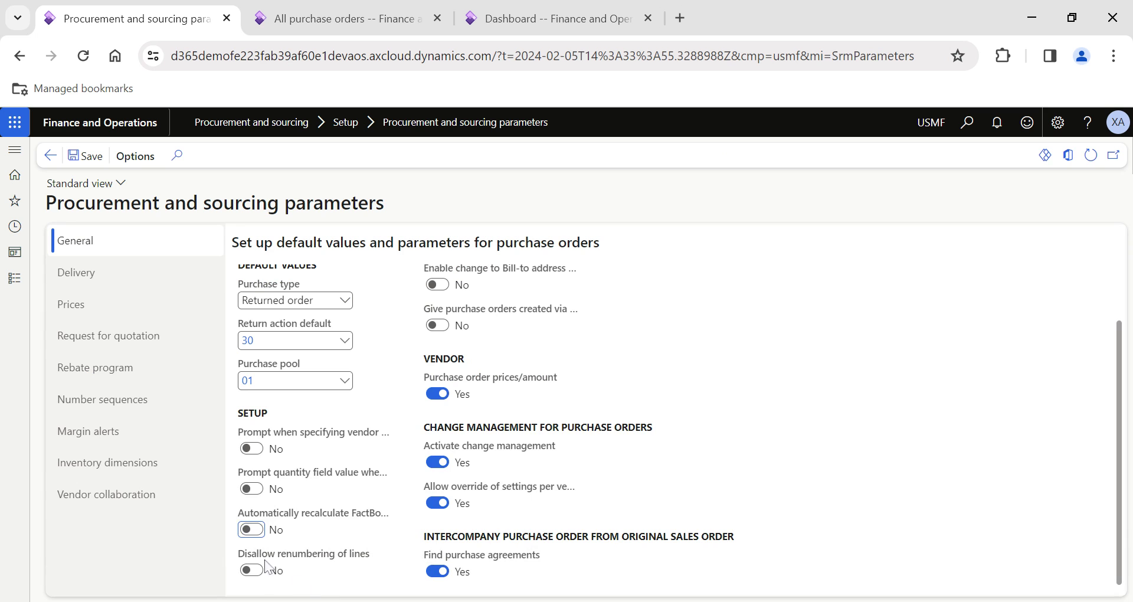
mouse_move(260, 563)
click(253, 574)
click(308, 20)
Step: Try to change the A0001 line's number to 1, and restore line number 10
scroll(228, 444, left, 8)
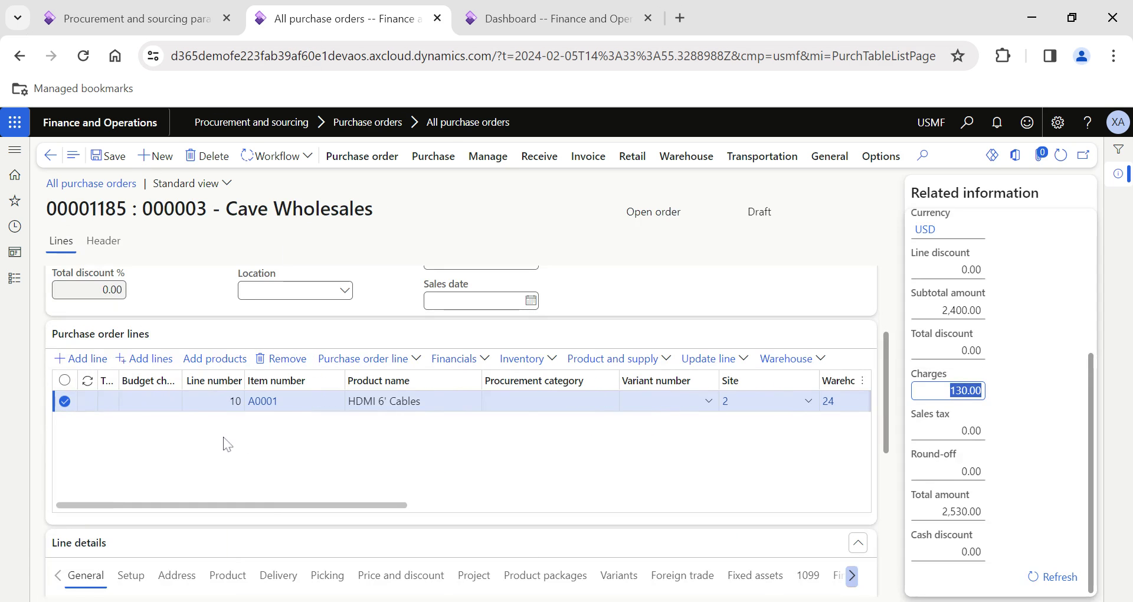
click(213, 401)
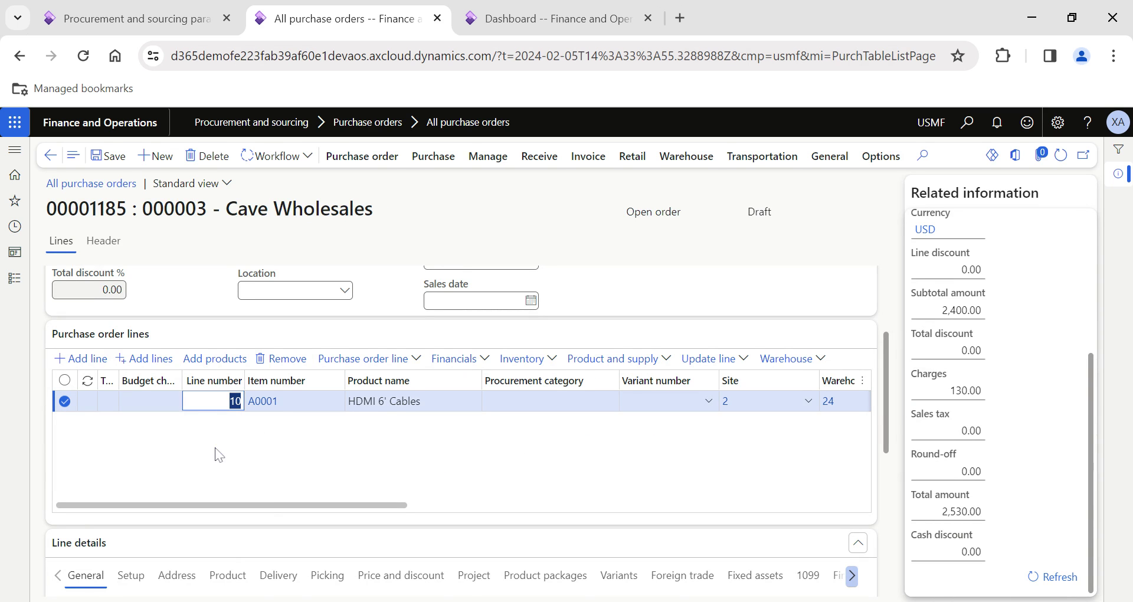
key(Tab)
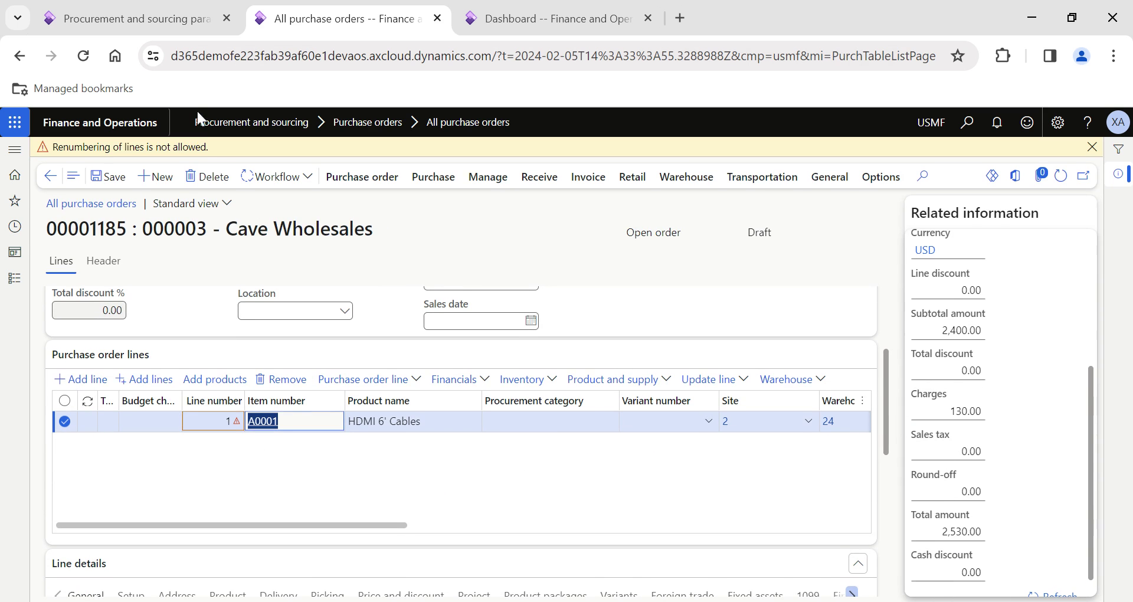
drag(206, 147, 65, 148)
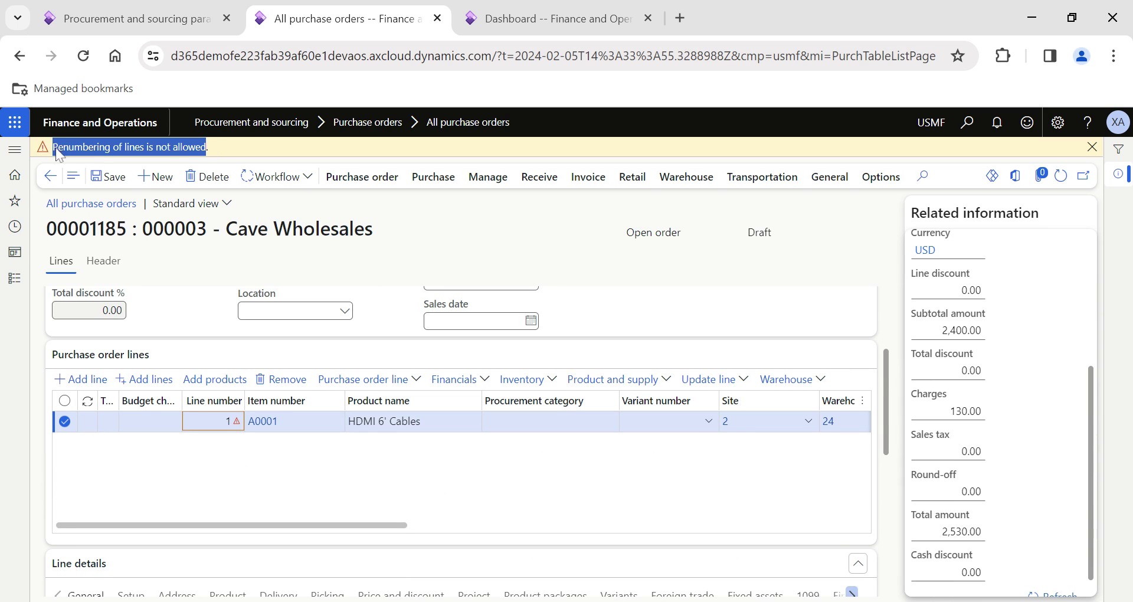
click(235, 421)
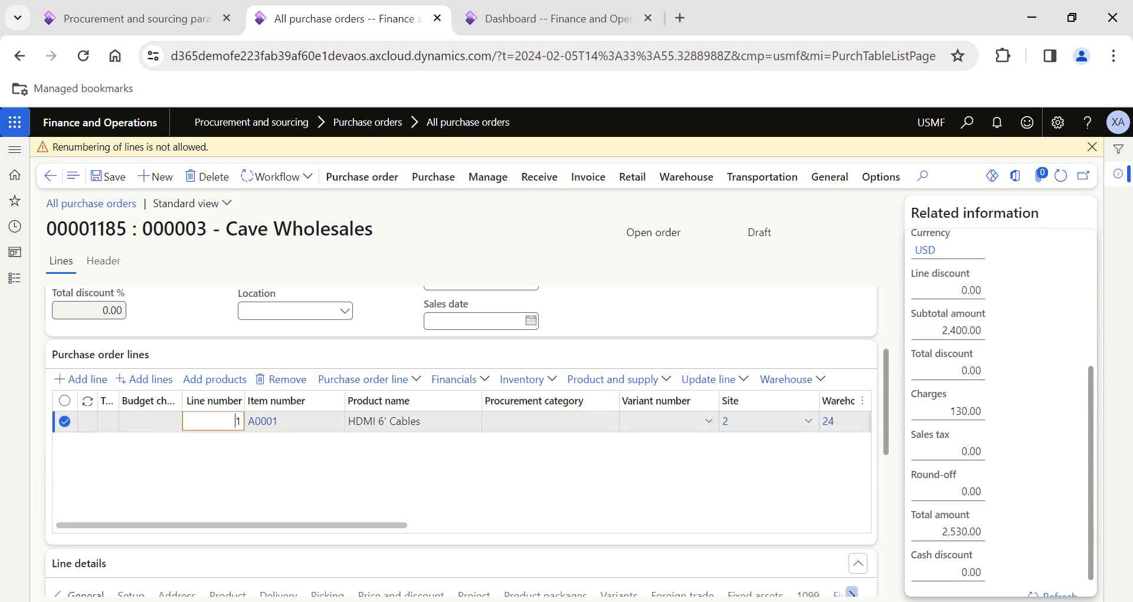
key(Tab)
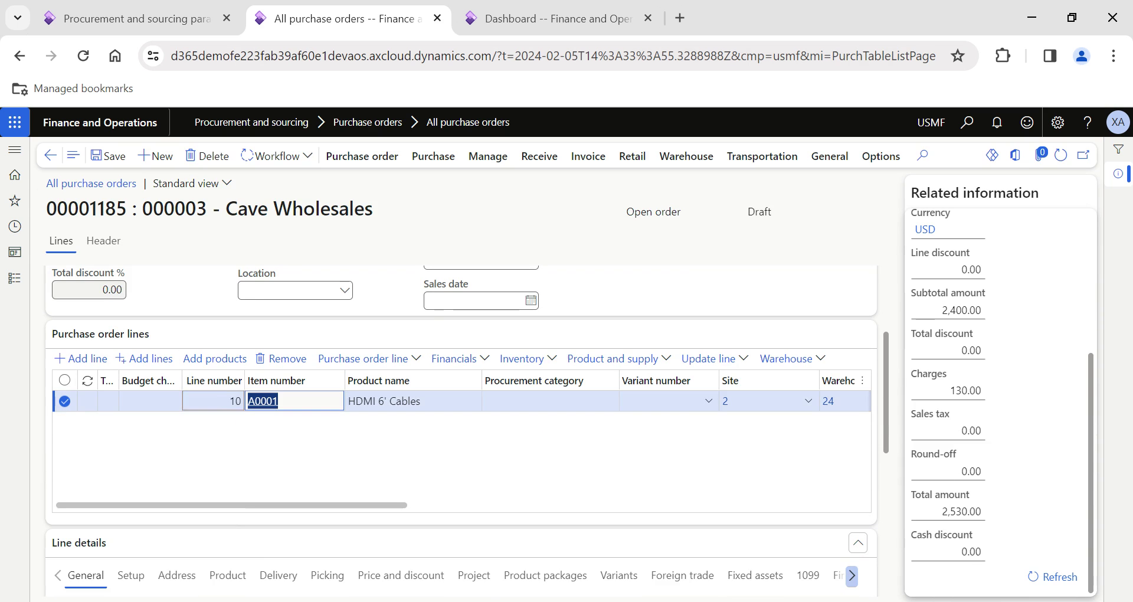
Step: Set Disallow renumbering of lines to No in the procurement parameters, accept the confirmation, and save
click(162, 16)
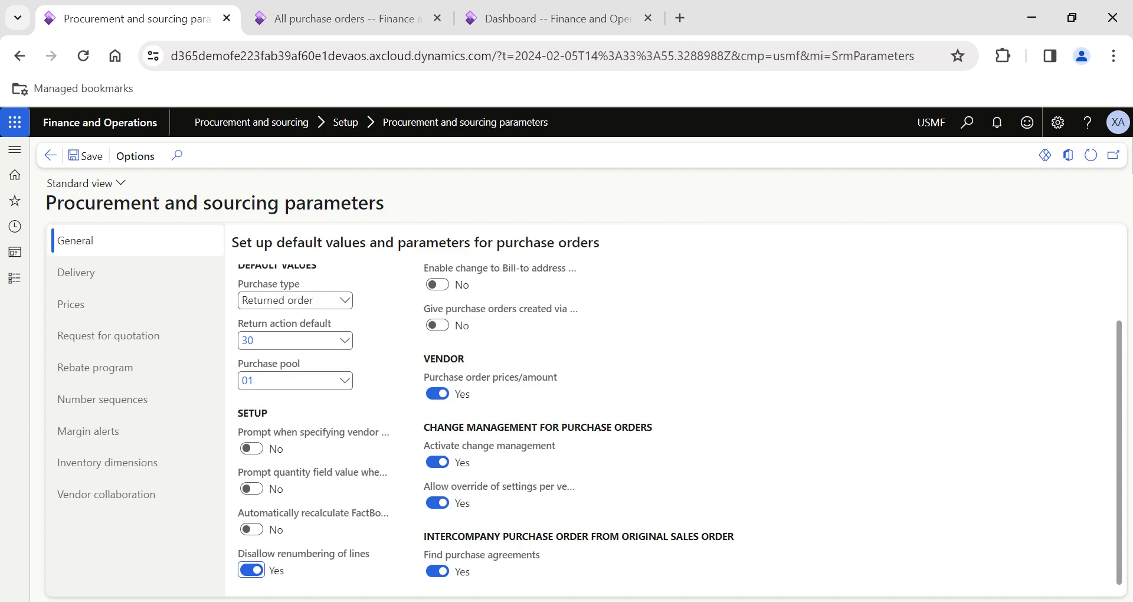
click(253, 570)
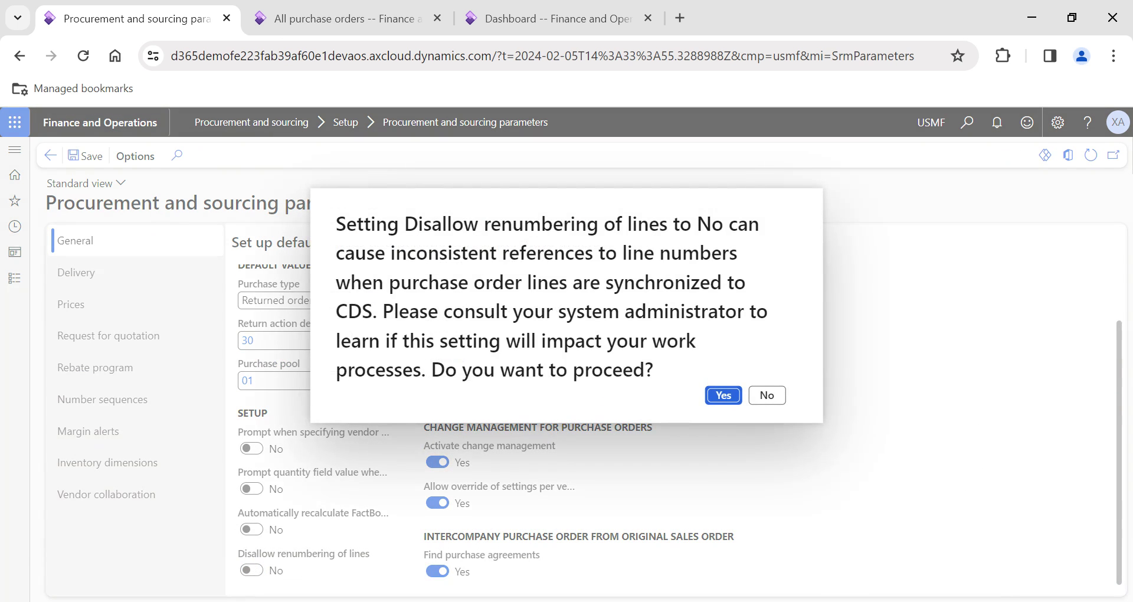
drag(458, 283, 755, 311)
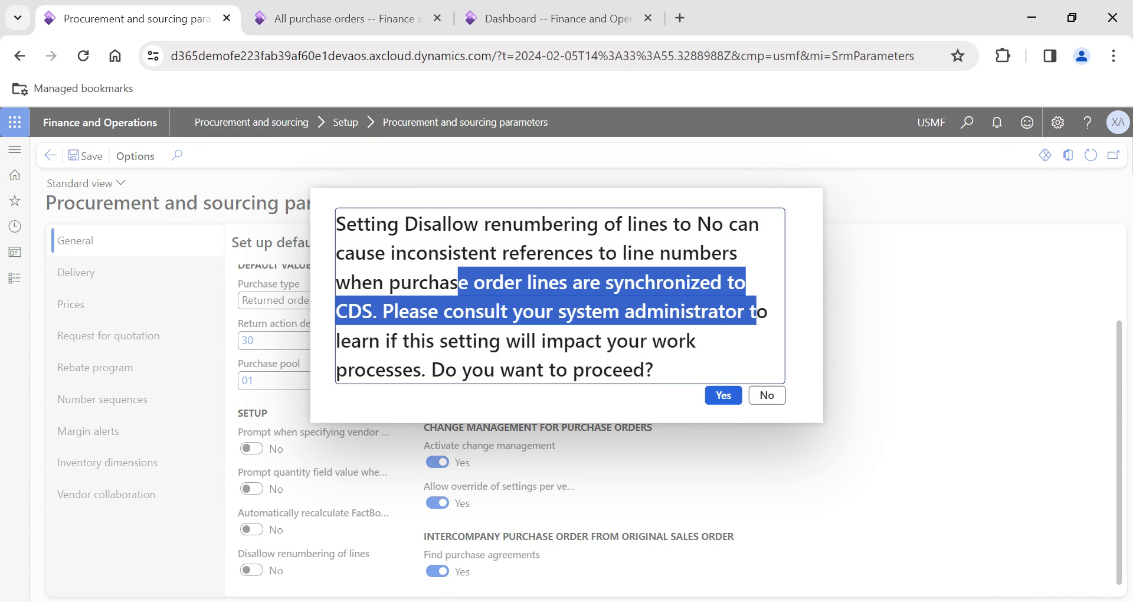
click(724, 395)
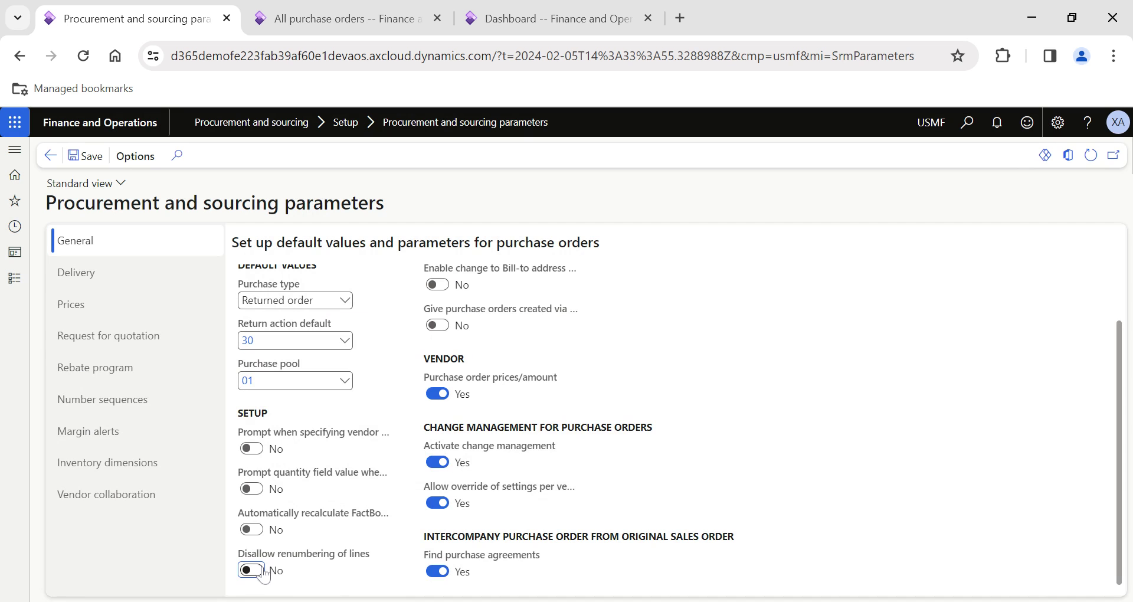
click(85, 163)
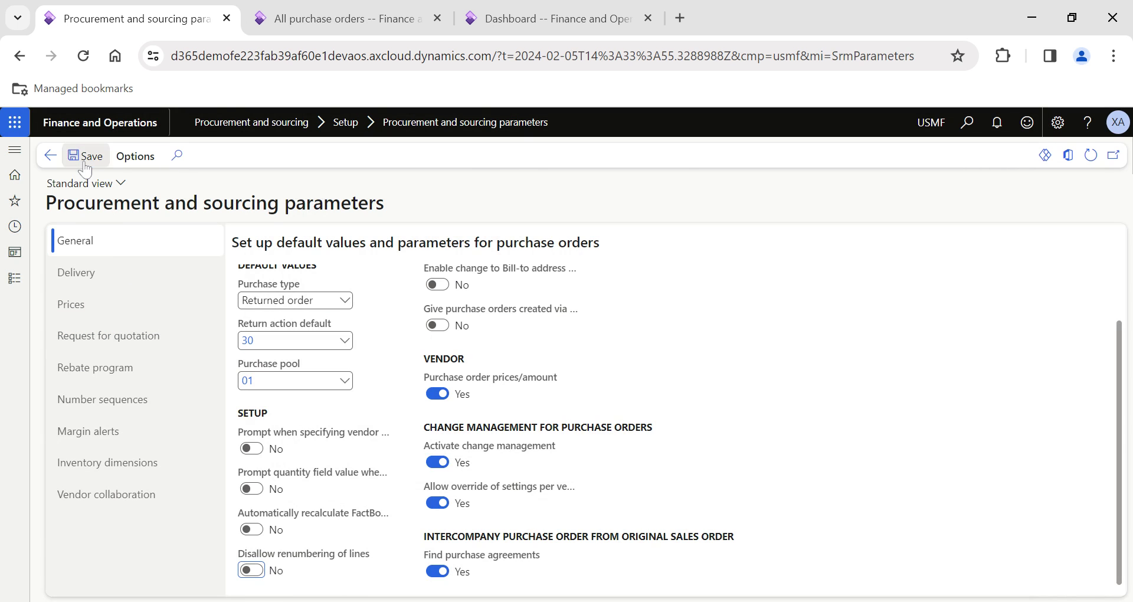
Step: Set the A0001 line's number to 2 in the purchase order, and check the Enable change to Bill-to address parameter
click(328, 22)
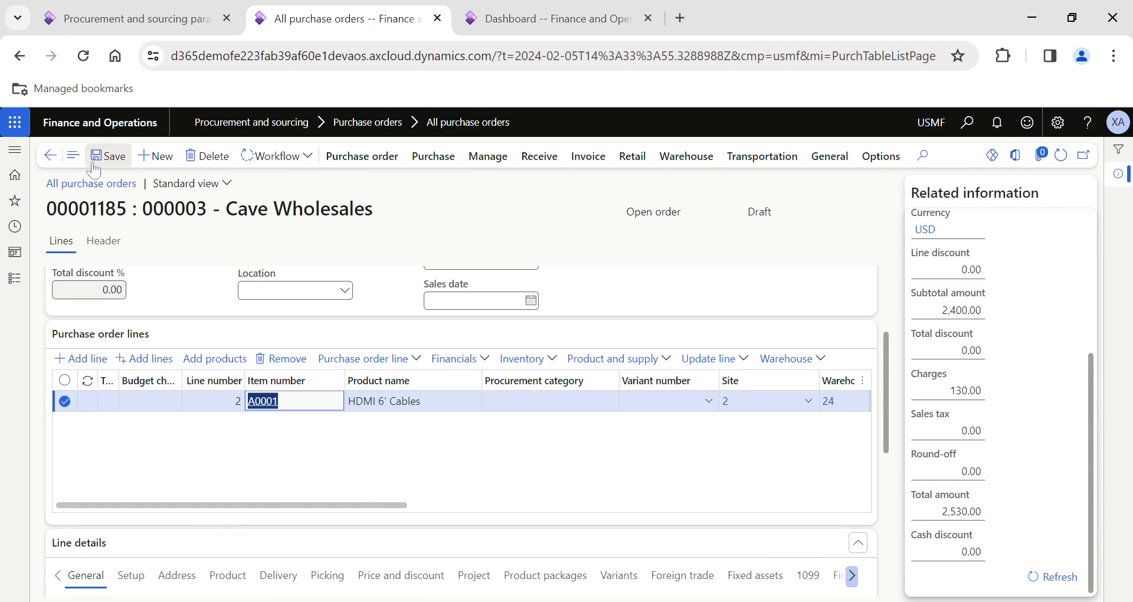
click(155, 19)
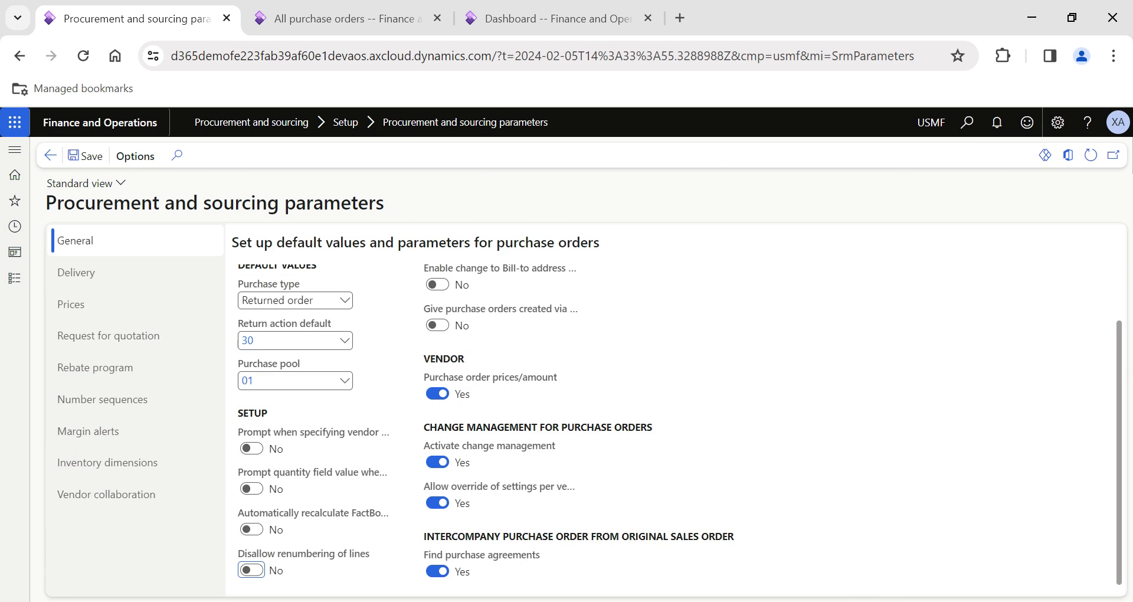
mouse_move(447, 275)
Step: Remove the A0001 line from the Cave Wholesales purchase order and confirm the deletion
click(323, 26)
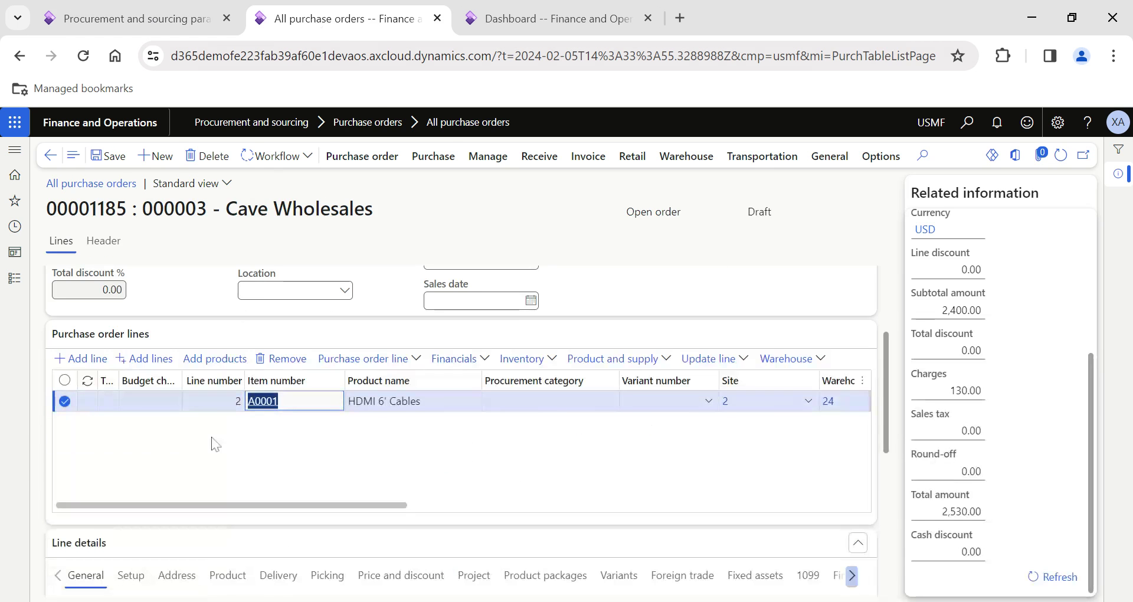
scroll(216, 444, up, 3)
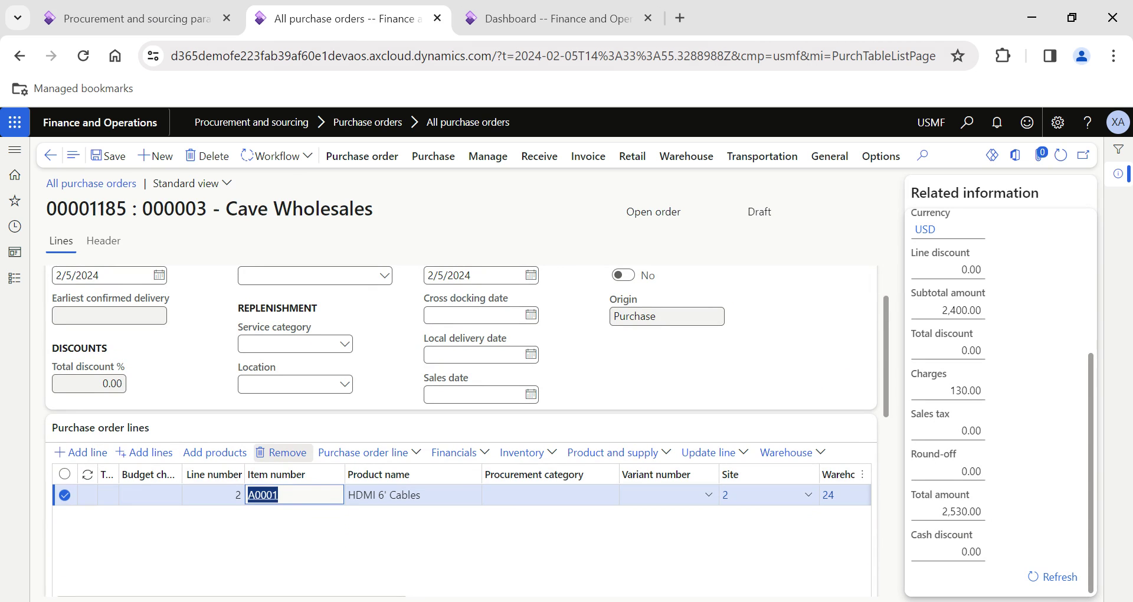
click(280, 453)
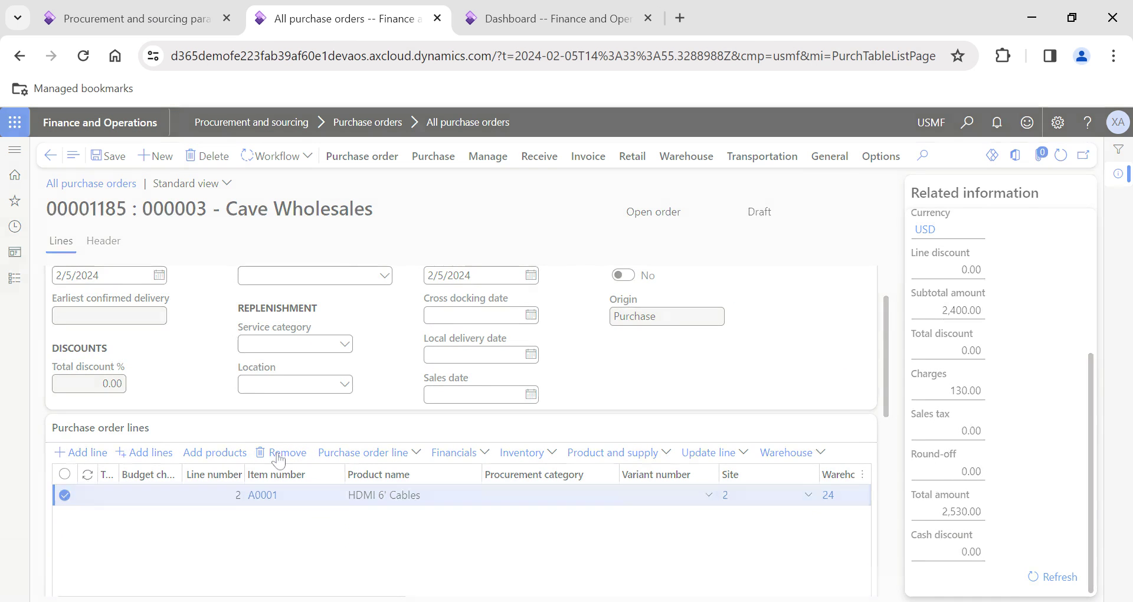
click(722, 352)
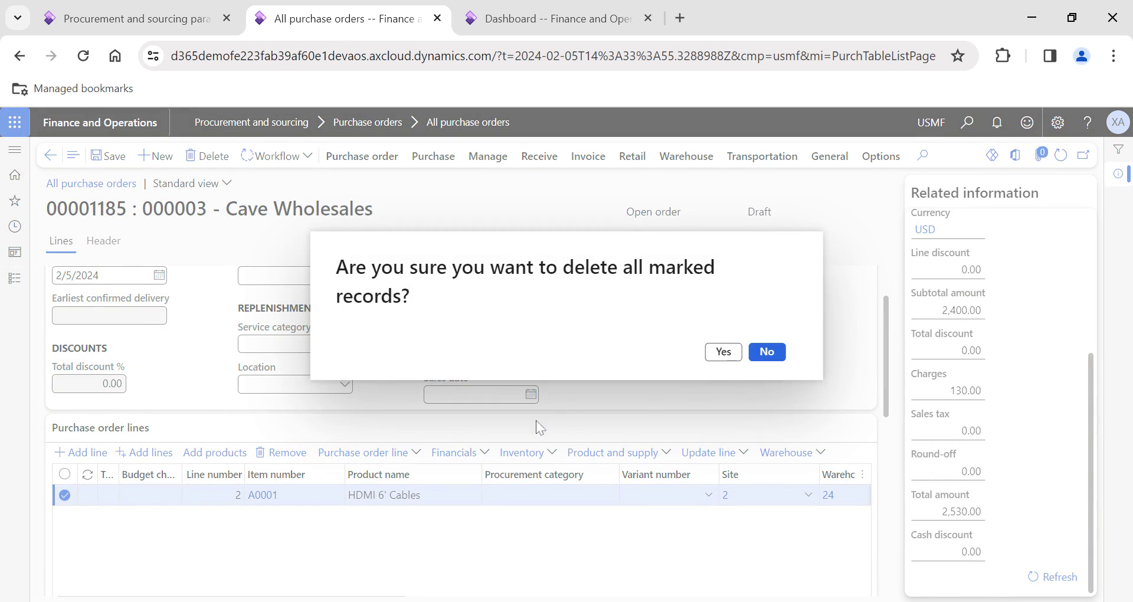
scroll(191, 378, up, 1)
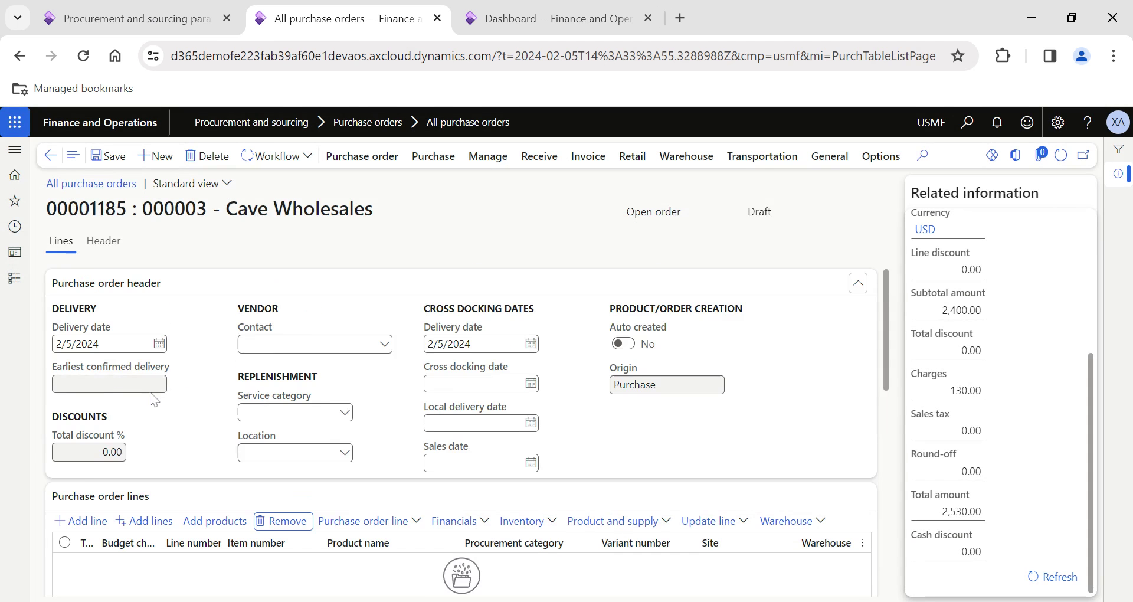
Step: Open the Legal entities page of the Organization administration module
click(14, 279)
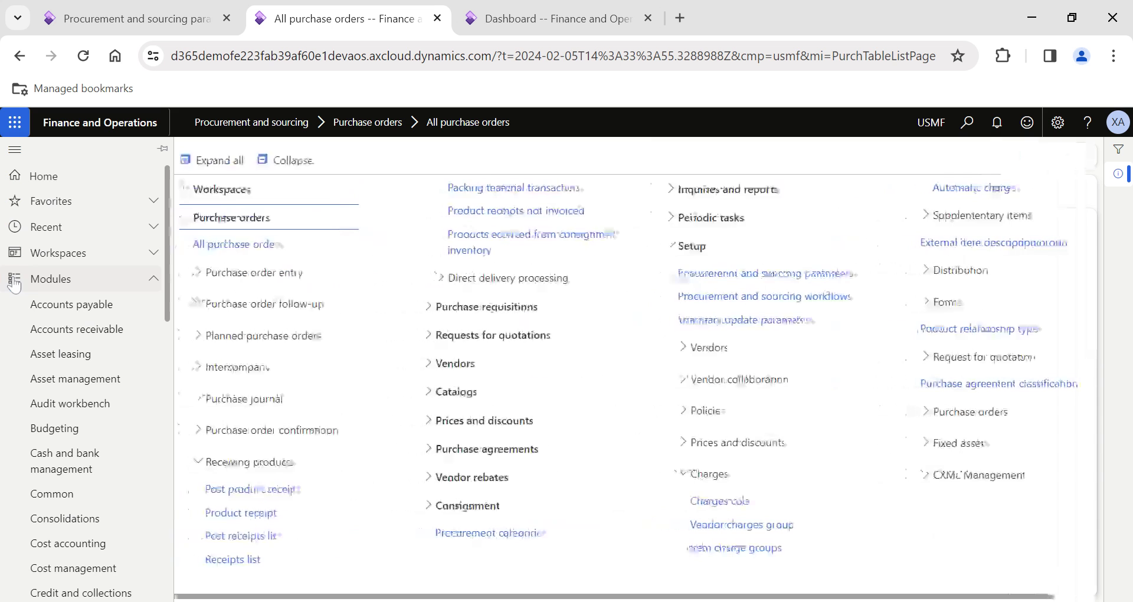
scroll(59, 423, down, 5)
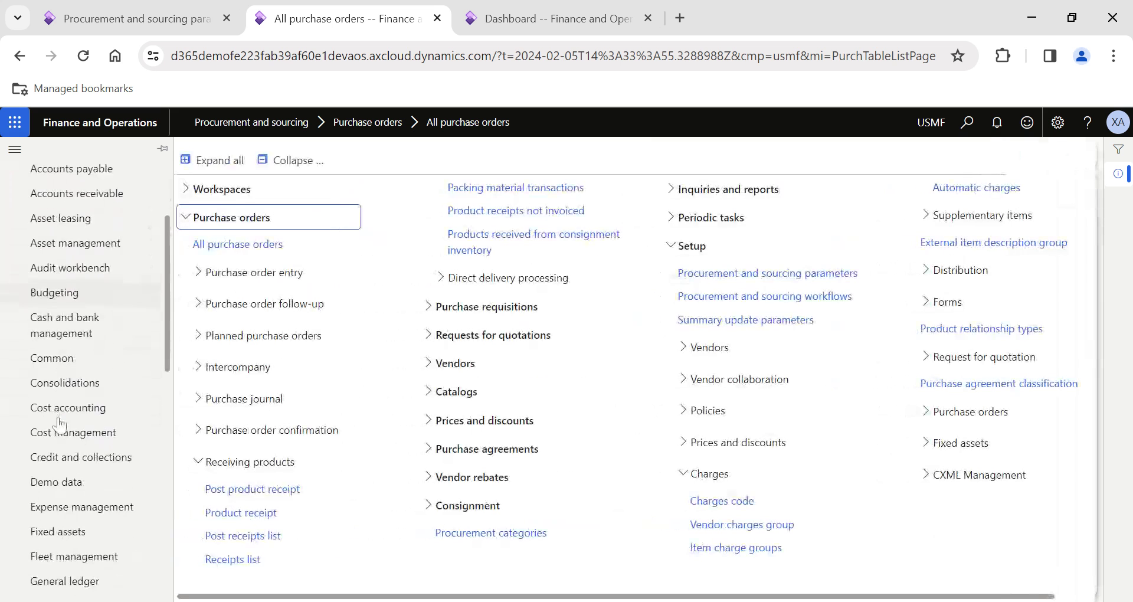
scroll(59, 422, down, 4)
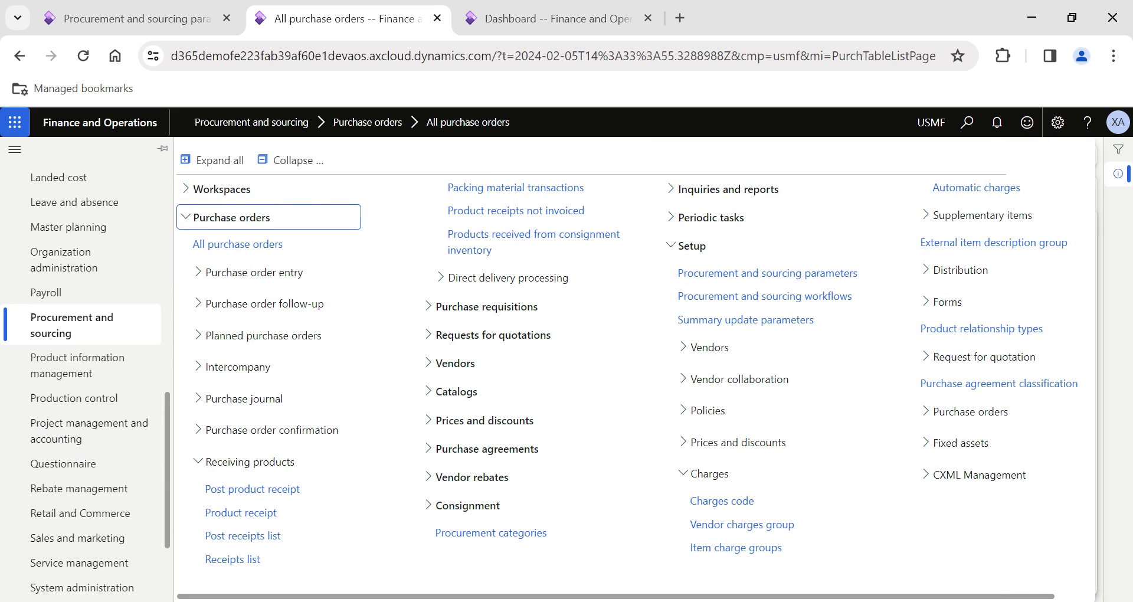
scroll(68, 380, down, 2)
scroll(69, 381, up, 6)
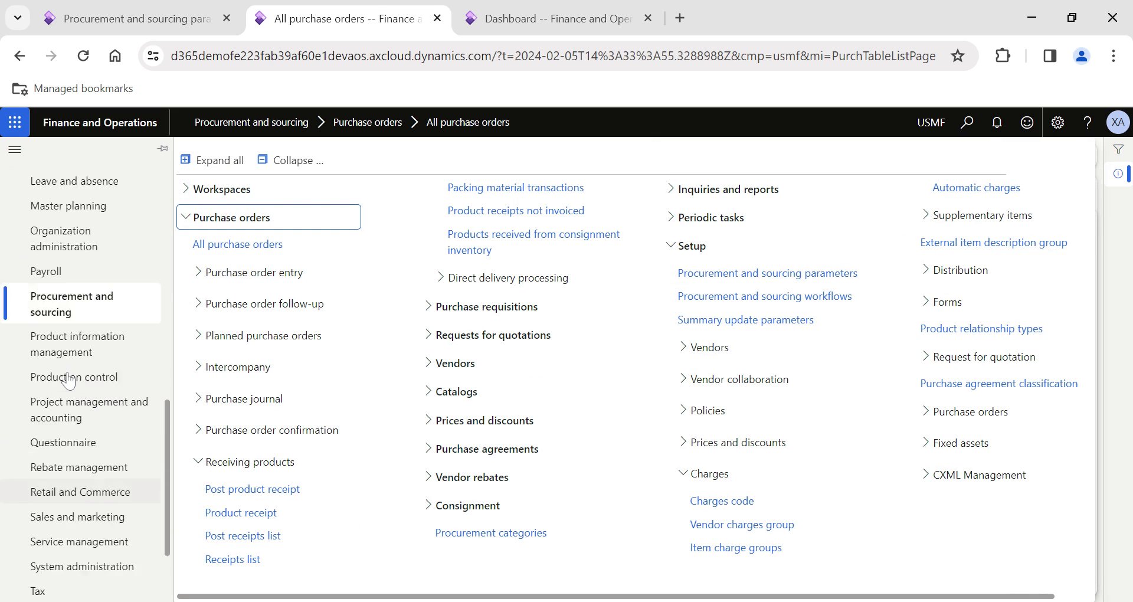
click(61, 452)
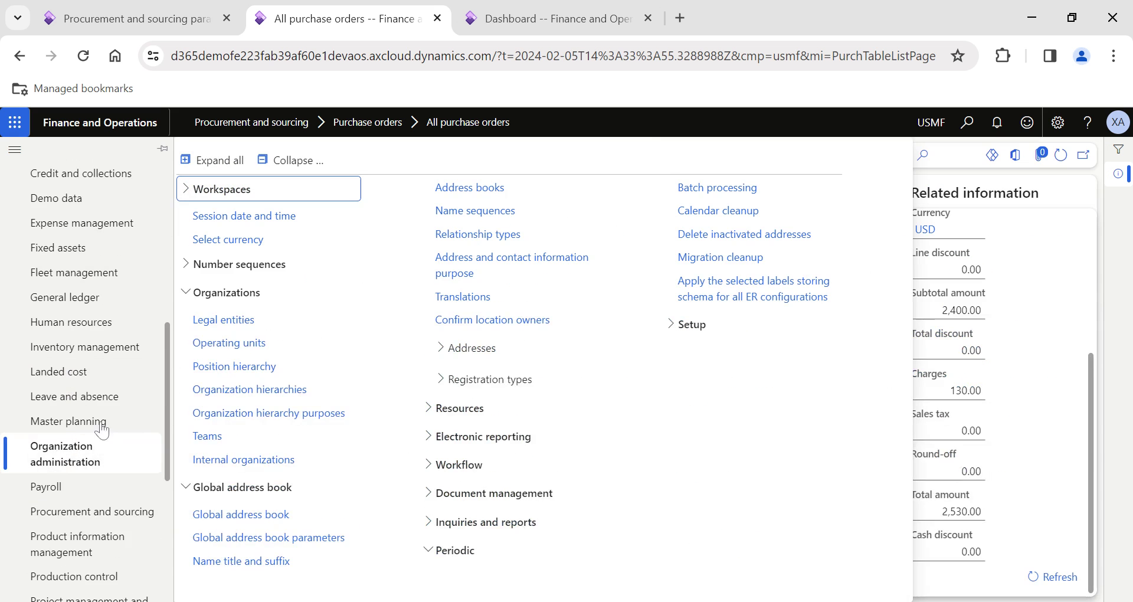
click(239, 319)
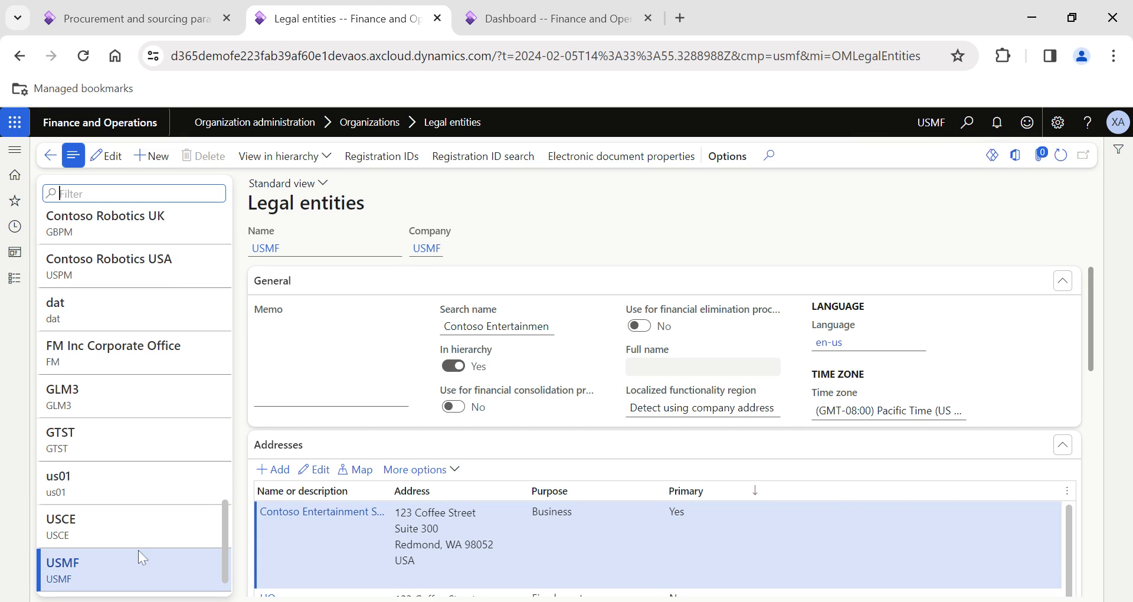
Step: Examine the USMF legal entity's addresses and their purposes, including the Delivery purpose of Ship to Add - 1
scroll(524, 505, down, 2)
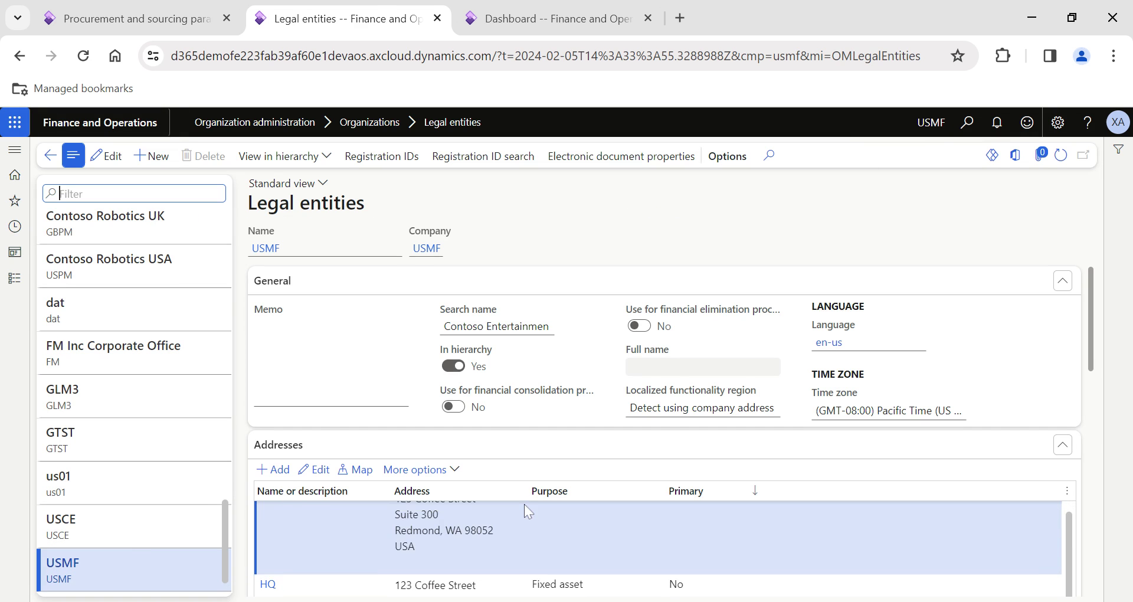
scroll(589, 506, down, 3)
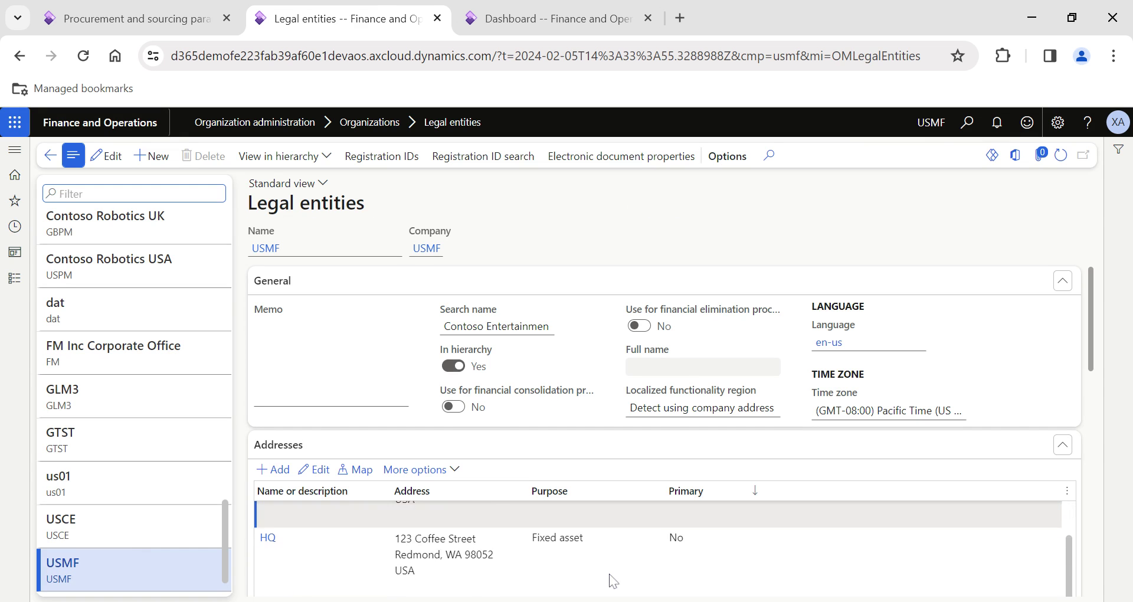
scroll(610, 580, down, 3)
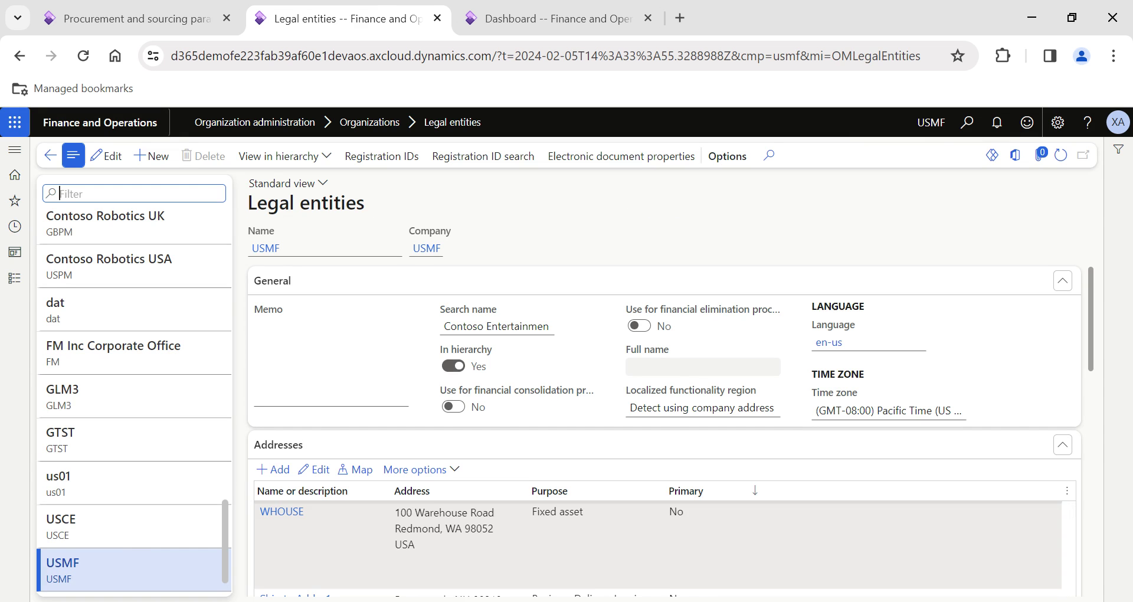
scroll(1102, 413, down, 5)
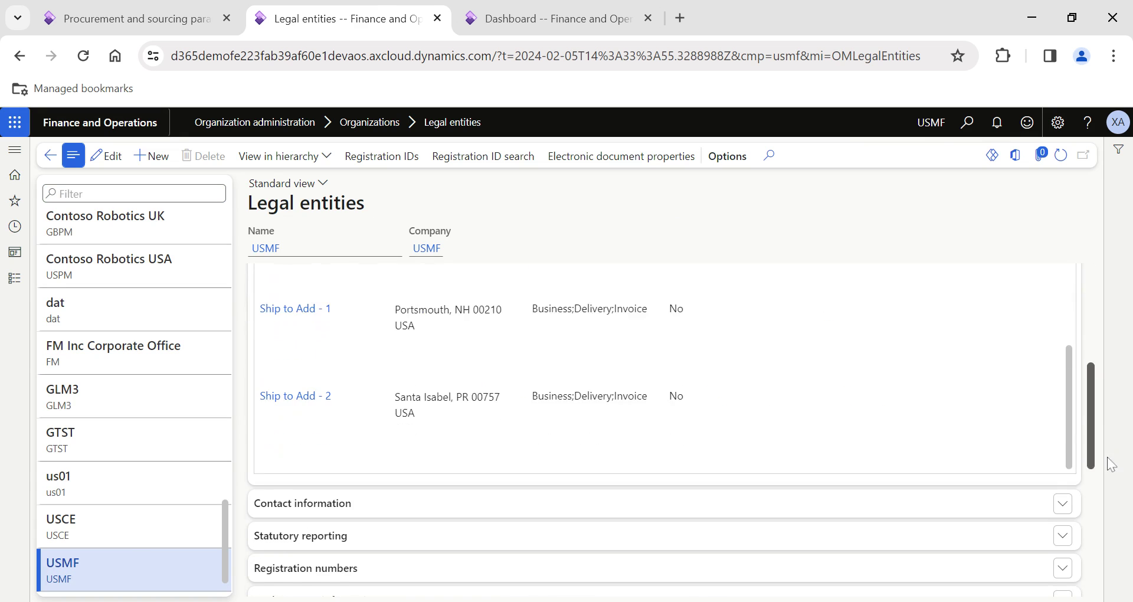
click(567, 371)
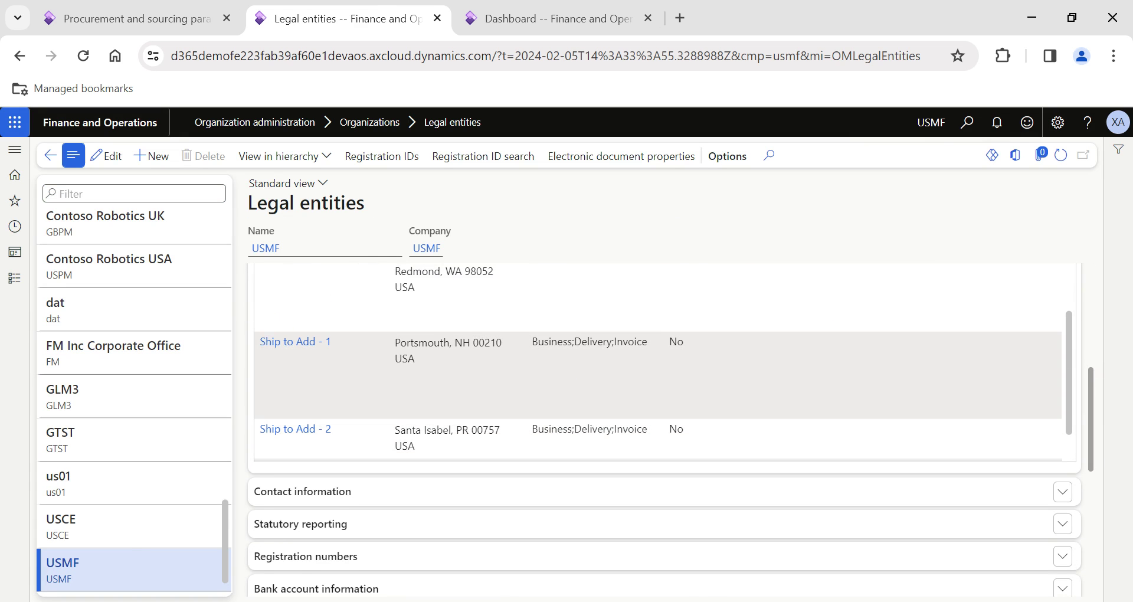
double_click(593, 342)
scroll(590, 376, up, 1)
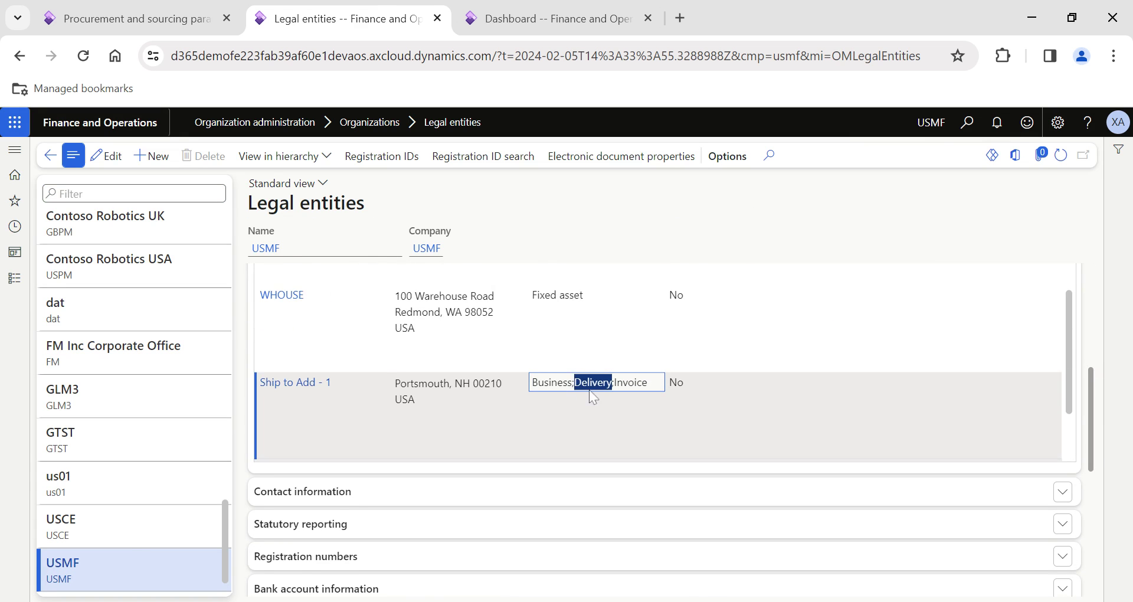
scroll(301, 279, down, 2)
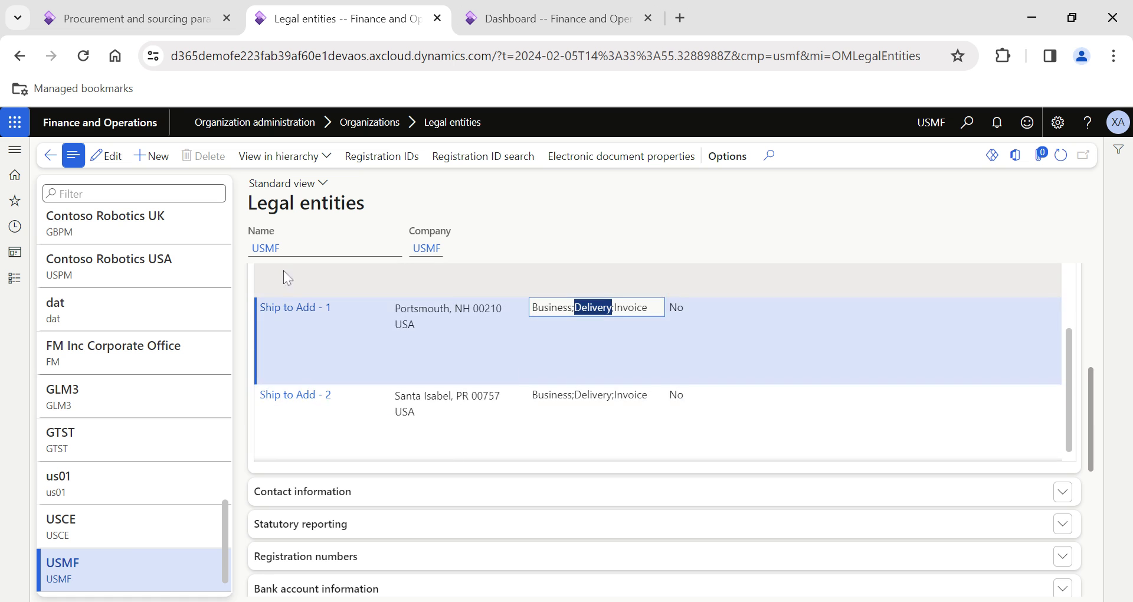
Step: Try adding a new USMF address with the Delivery and Invoice purposes, and discard it without saving
scroll(1003, 354, up, 3)
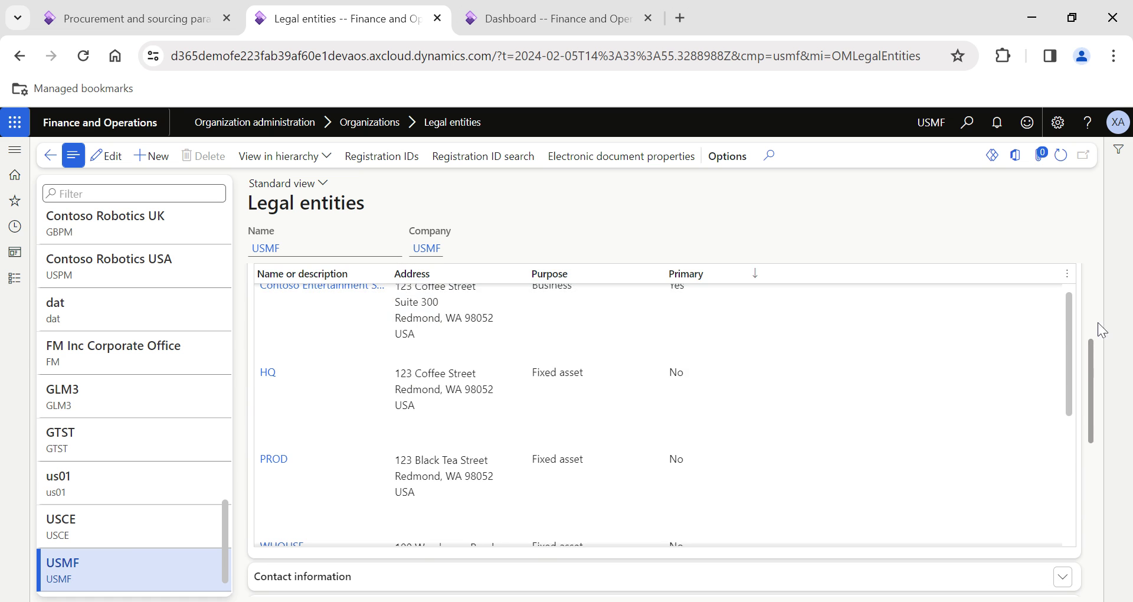
drag(1090, 354, 1087, 293)
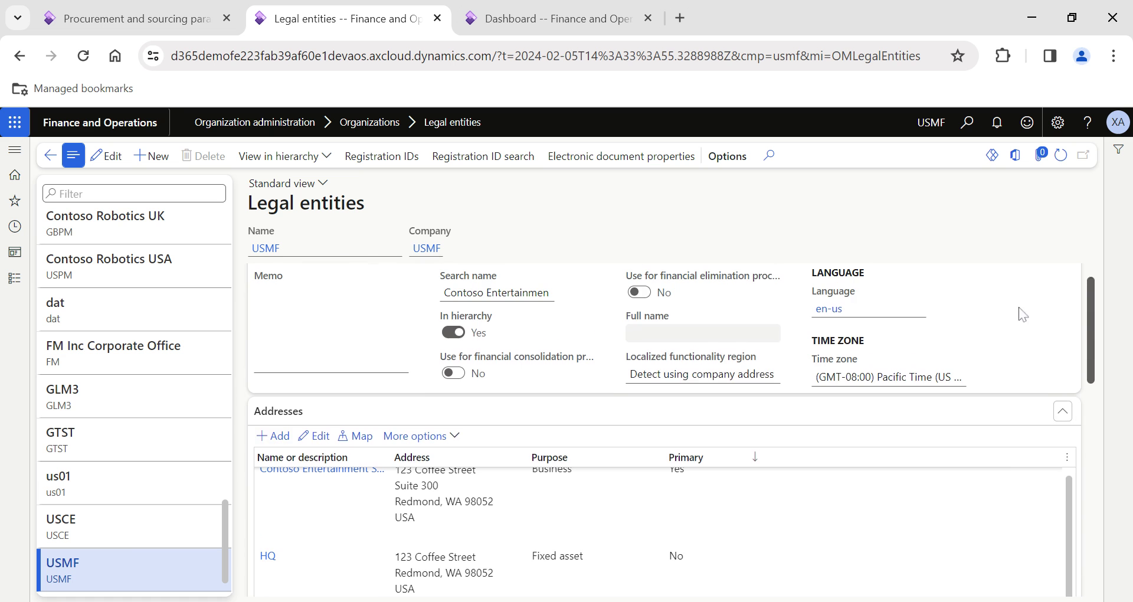
click(273, 436)
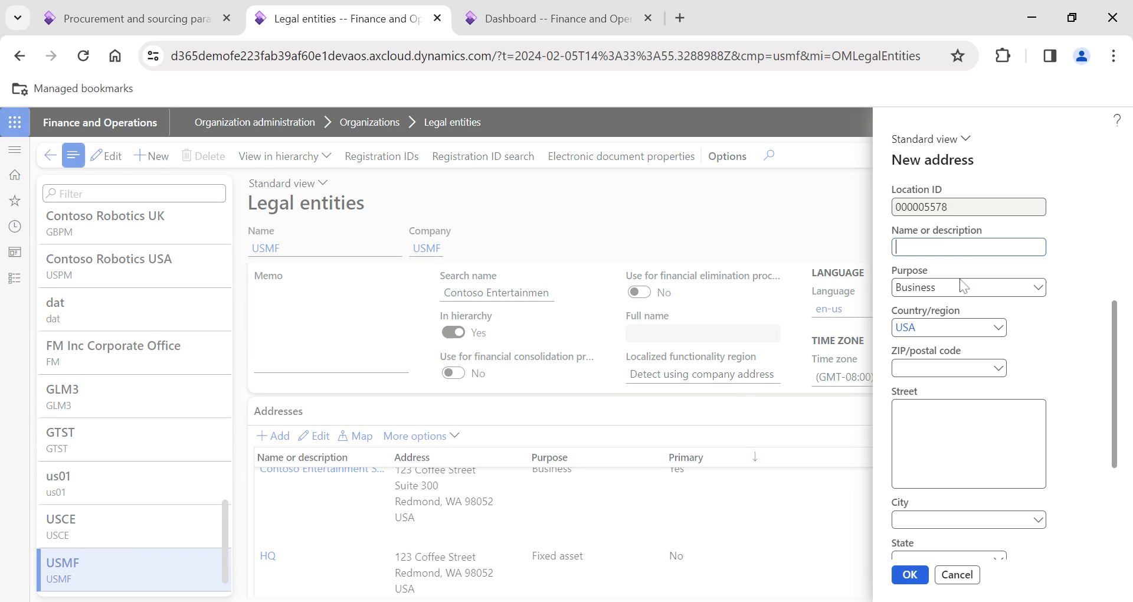
click(965, 288)
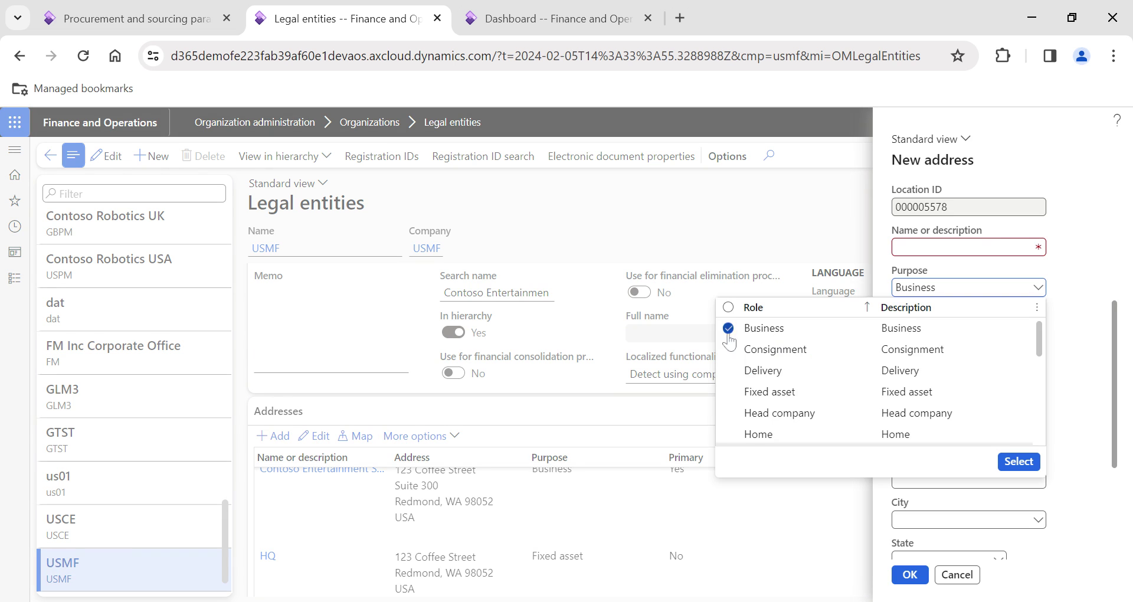
click(729, 370)
scroll(731, 392, down, 2)
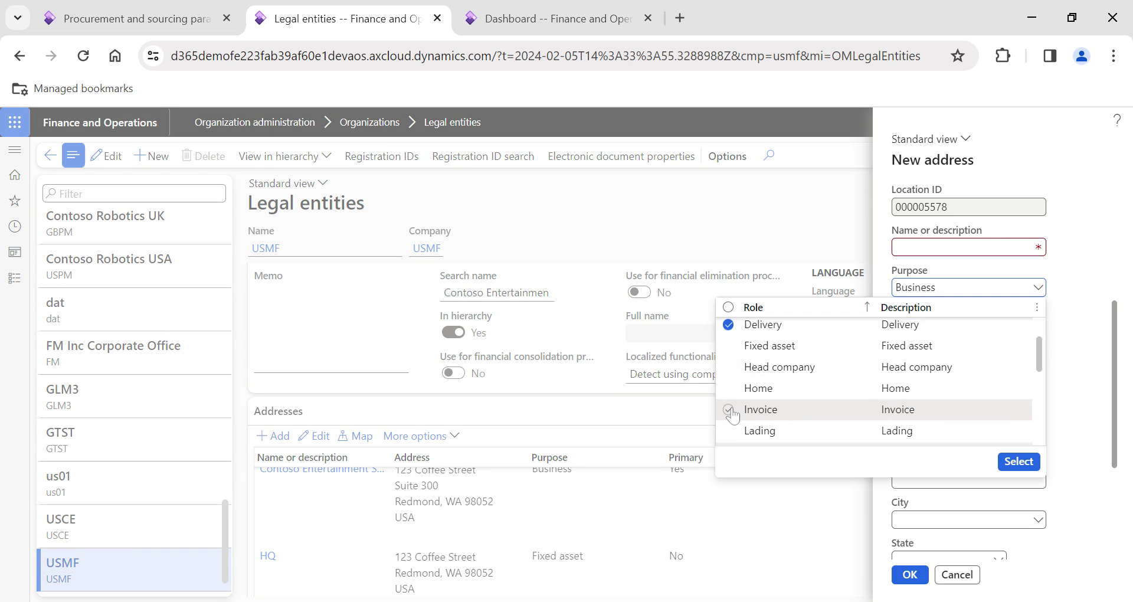
click(730, 408)
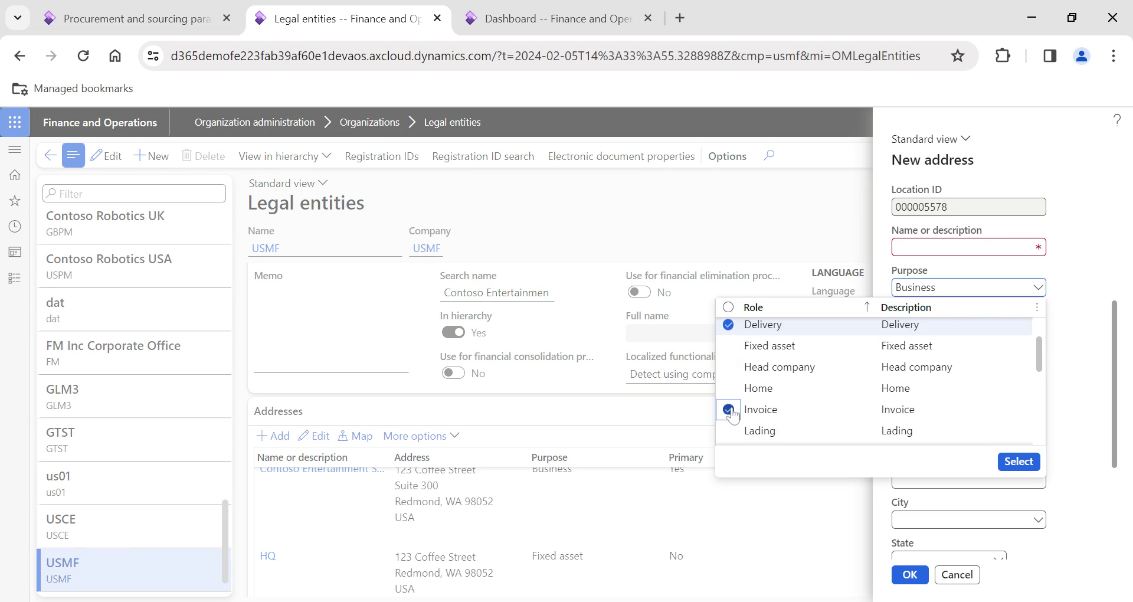
click(1067, 421)
scroll(1101, 434, down, 2)
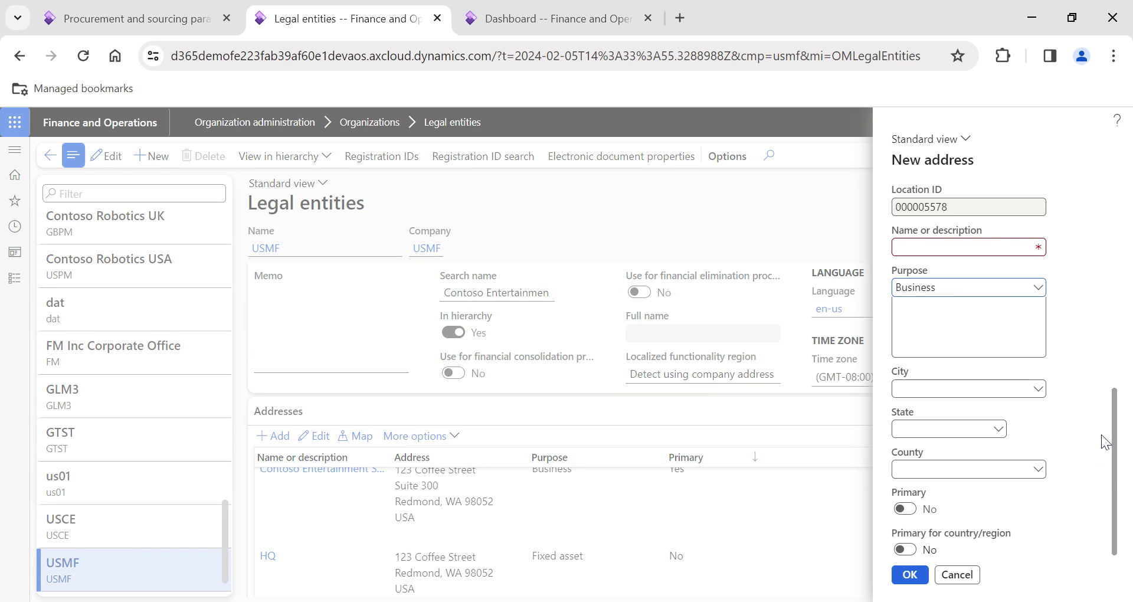
click(957, 574)
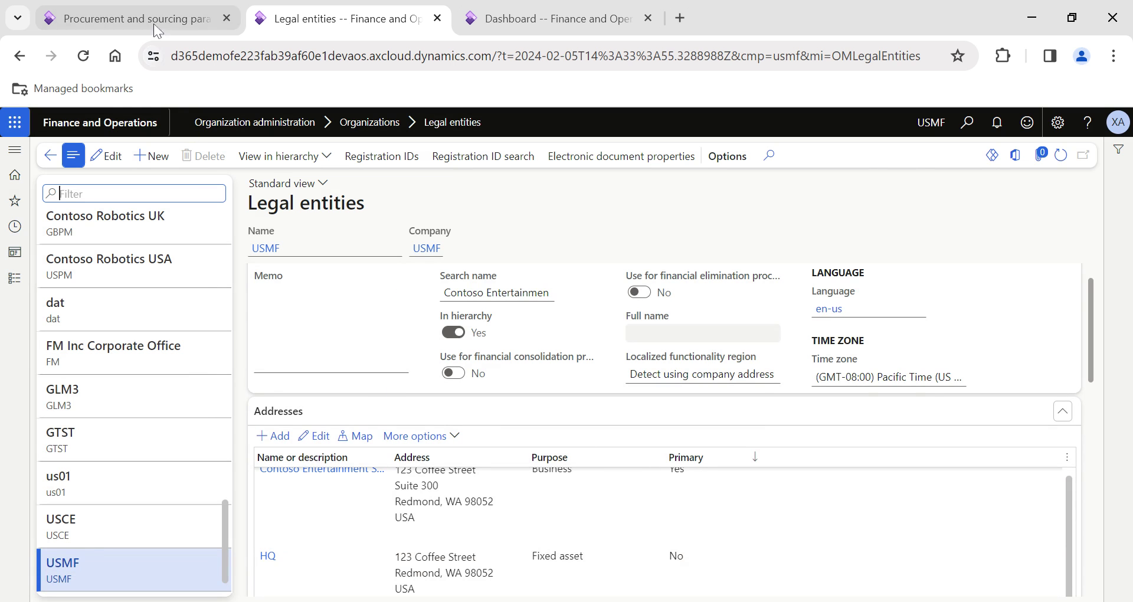
Step: Open the All purchase orders list in Accounts payable, and check the Enable change to Bill-to address parameter
click(24, 286)
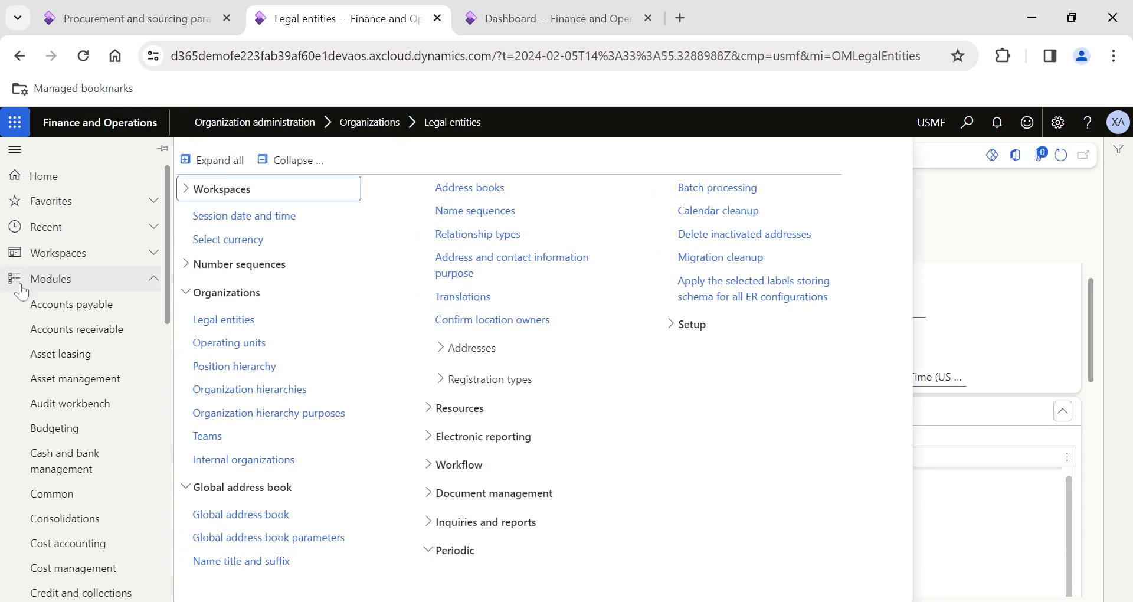
click(105, 311)
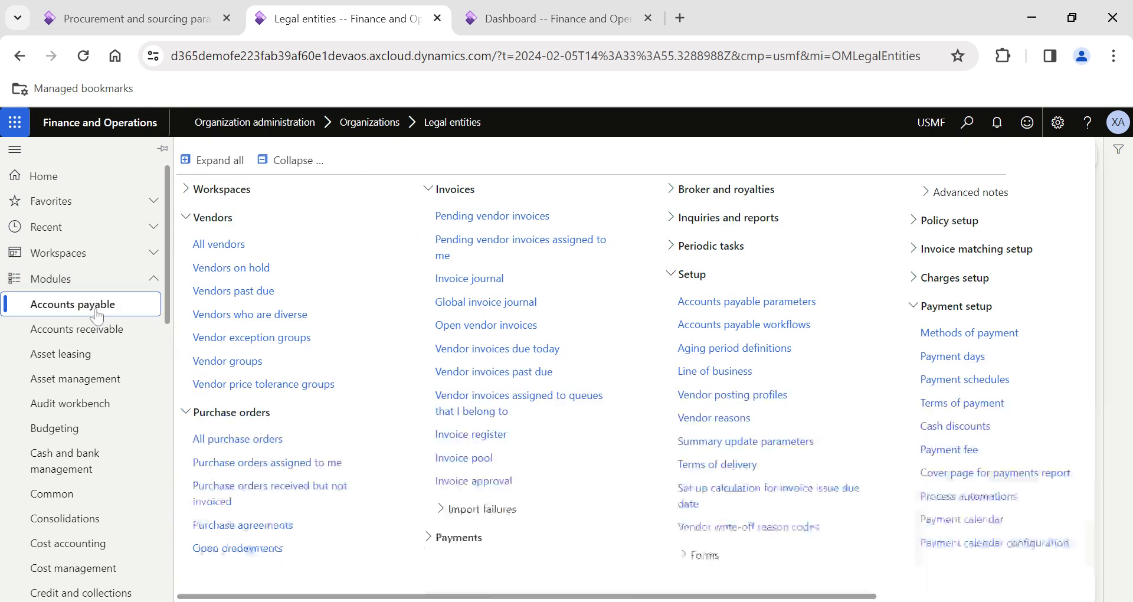
click(262, 440)
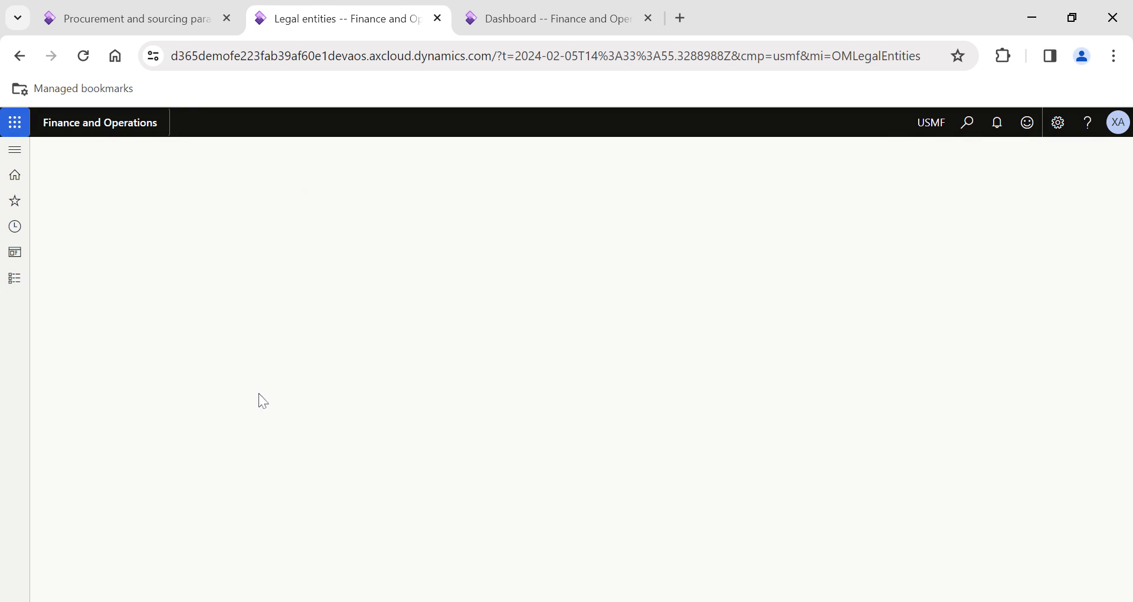
click(148, 19)
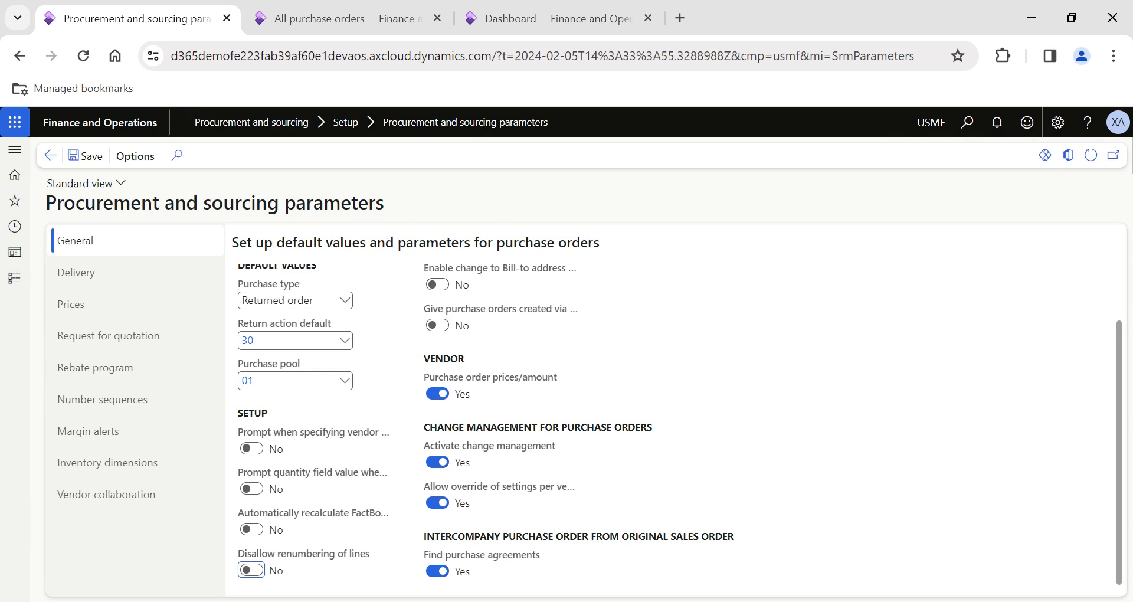
click(301, 22)
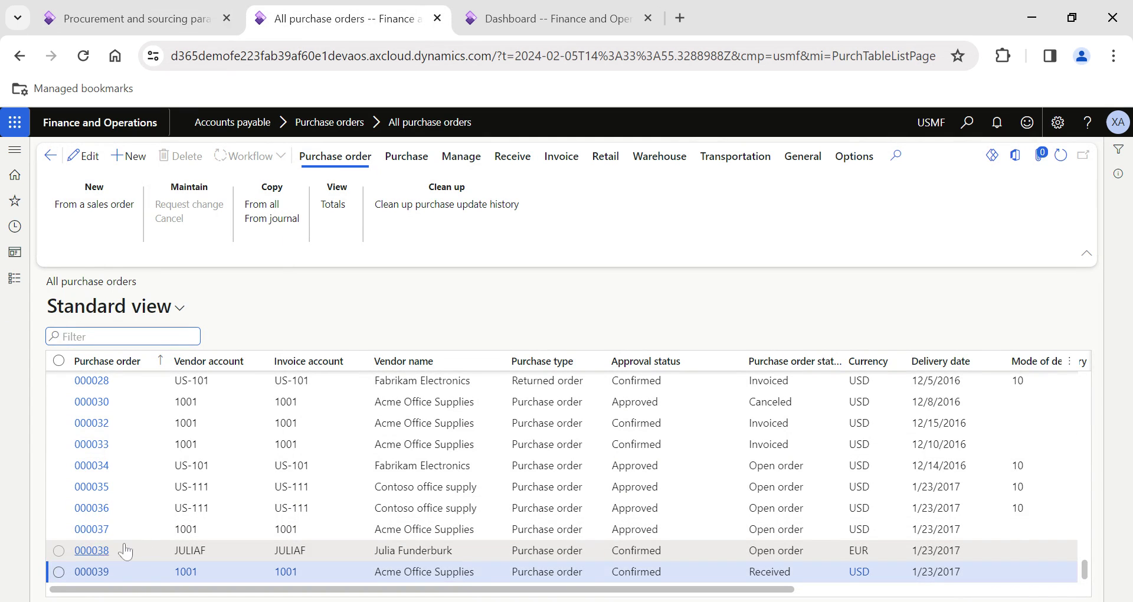
Step: Open the header of the approved, open Acme Office Supplies purchase order and examine its Address section
click(96, 530)
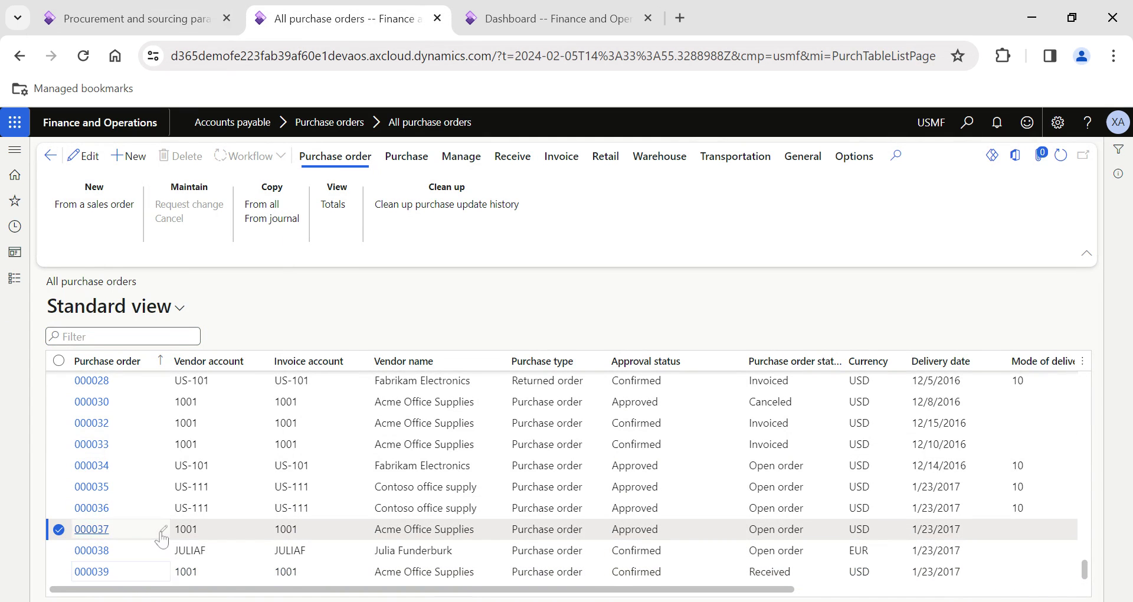
click(93, 529)
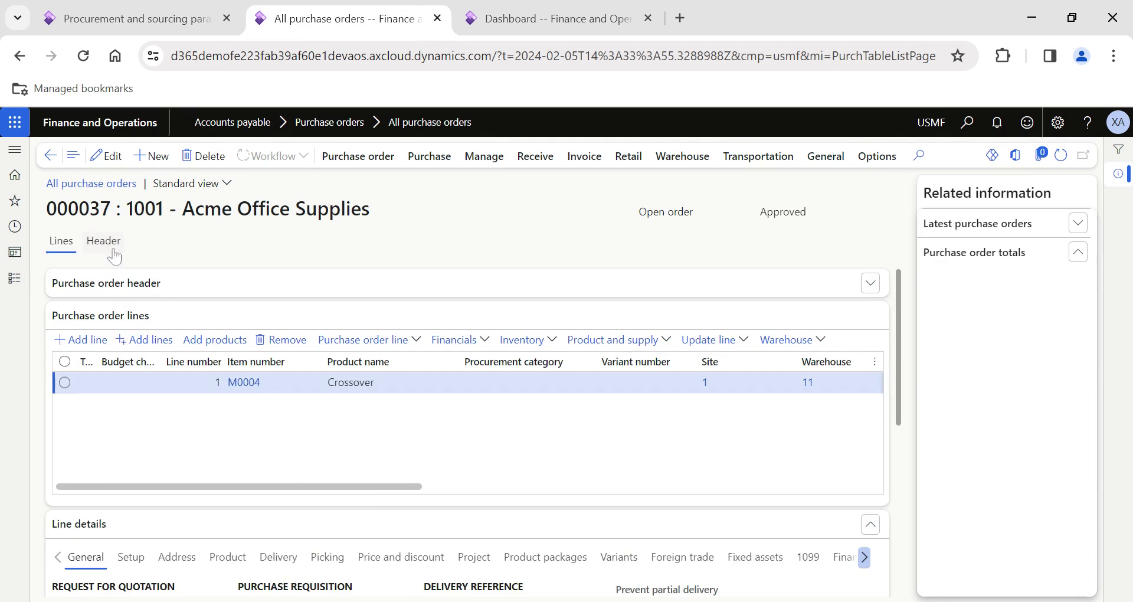
click(104, 242)
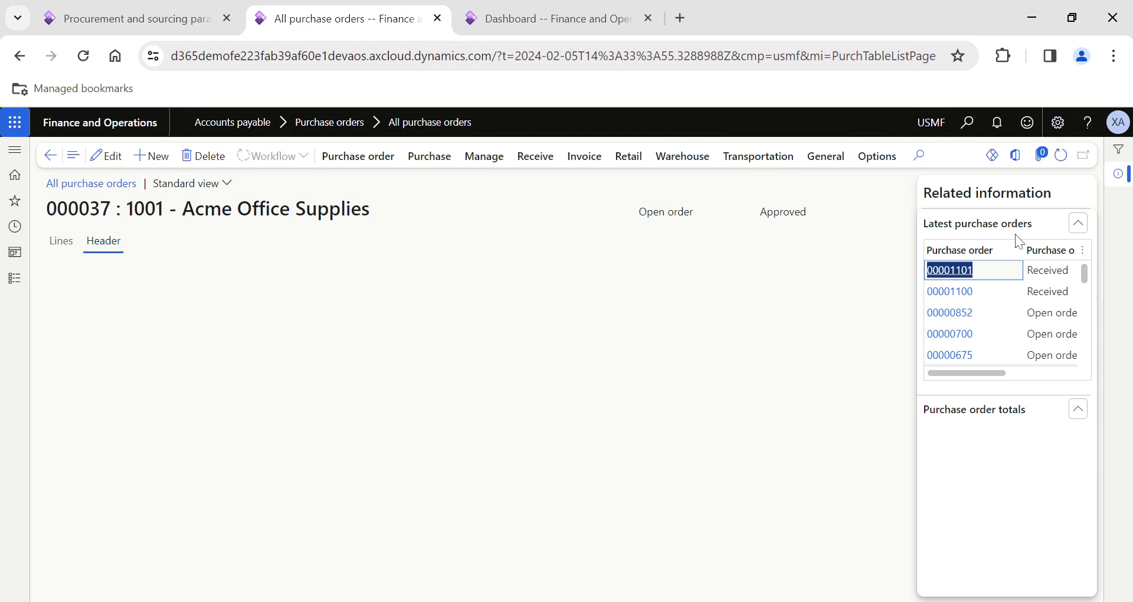
click(1118, 174)
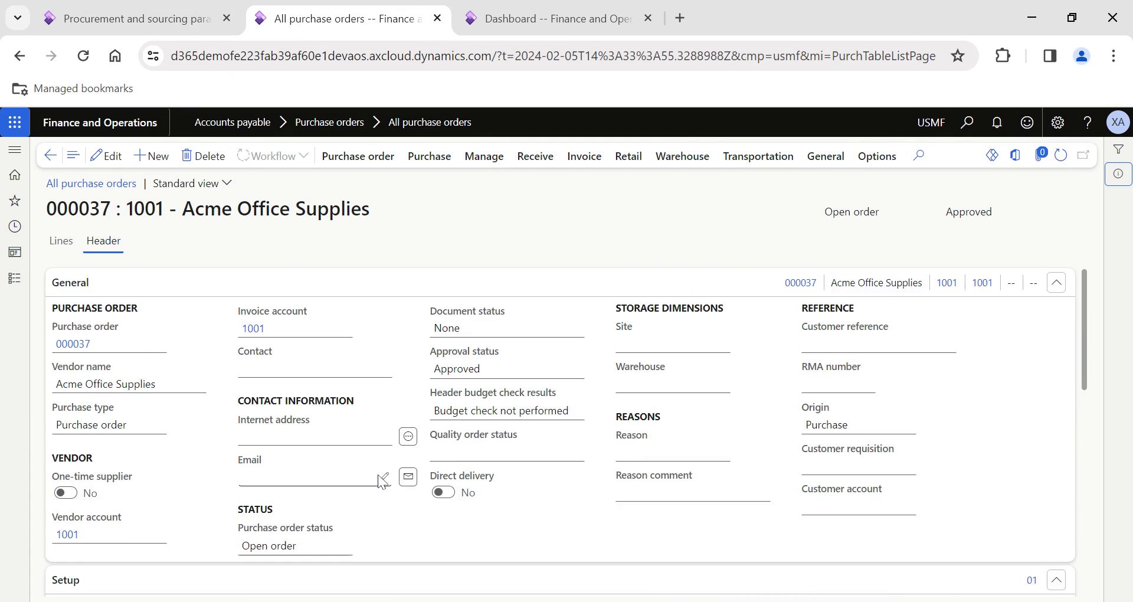
scroll(382, 481, down, 3)
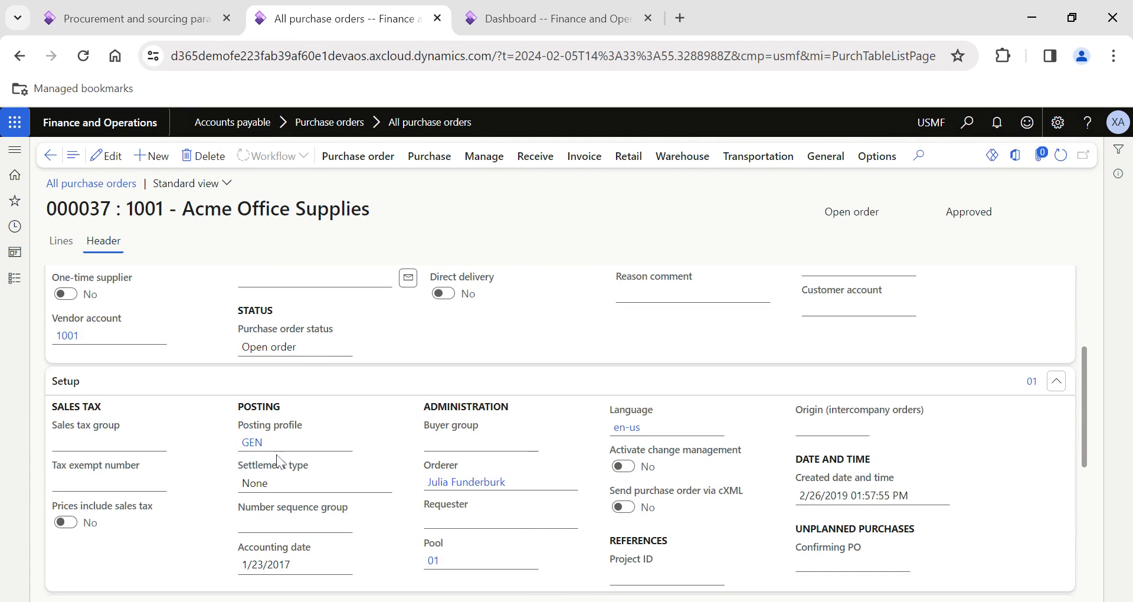
scroll(222, 453, down, 5)
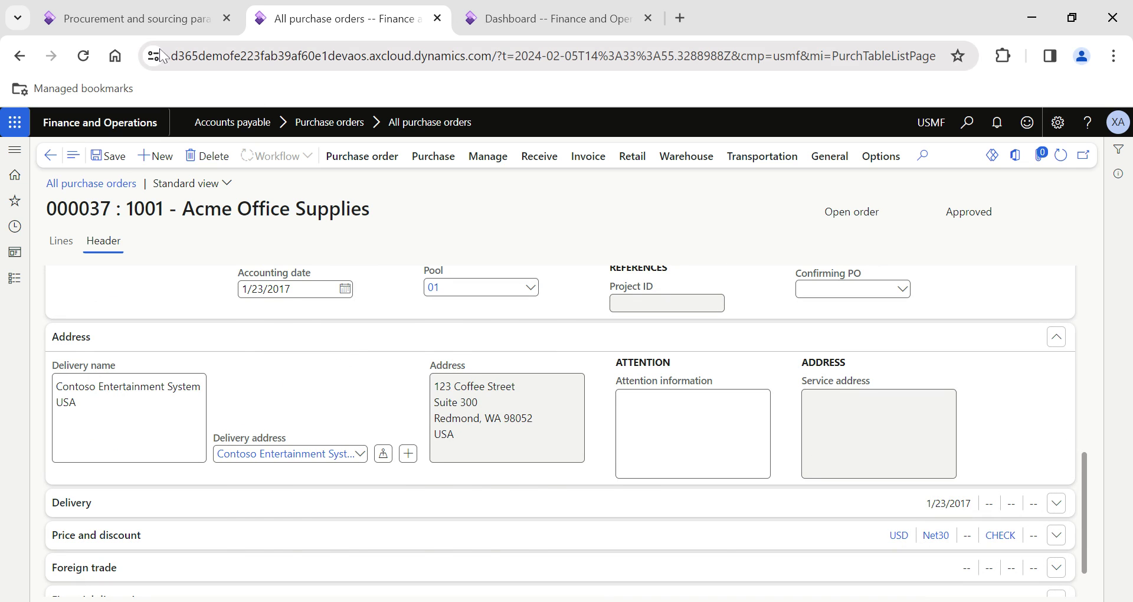
Step: Set Enable change to Bill-to address to Yes, save the parameters and reload the purchase orders page
click(142, 29)
click(438, 284)
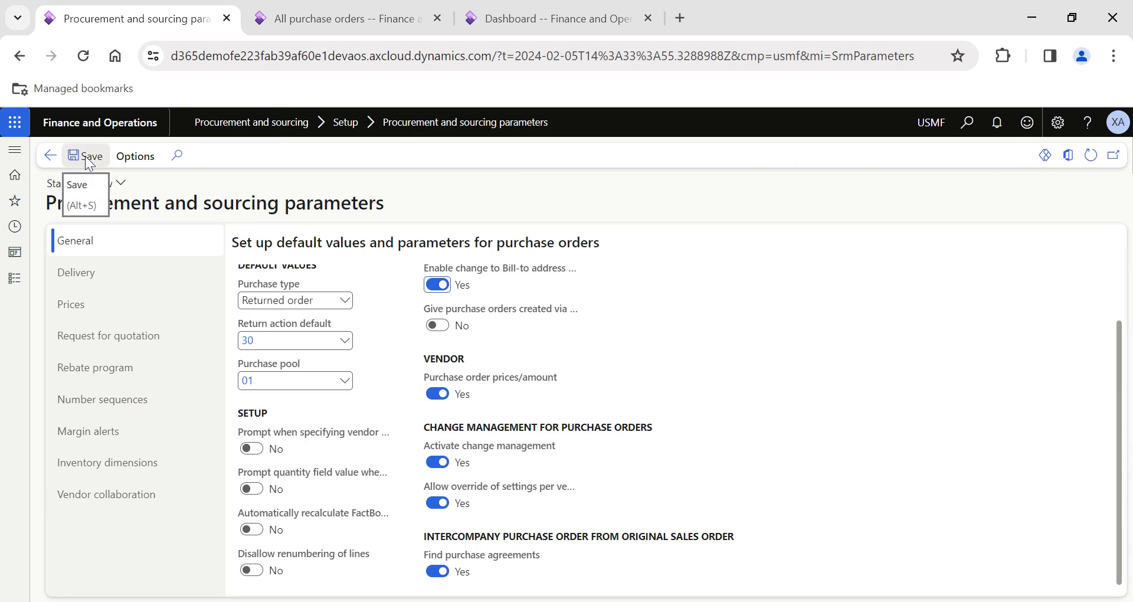
click(330, 21)
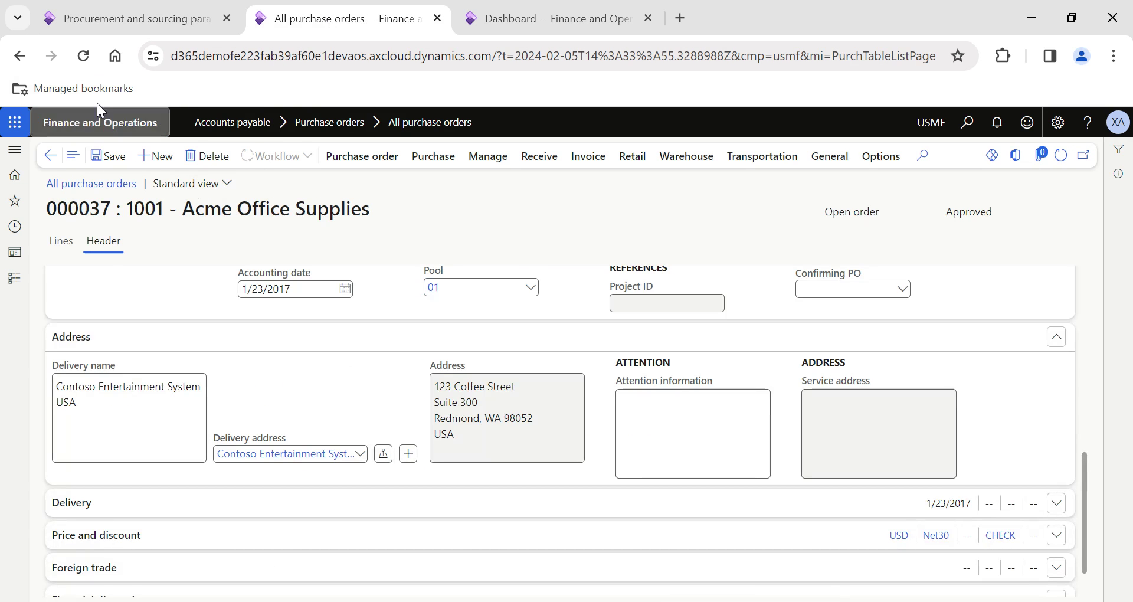
click(85, 59)
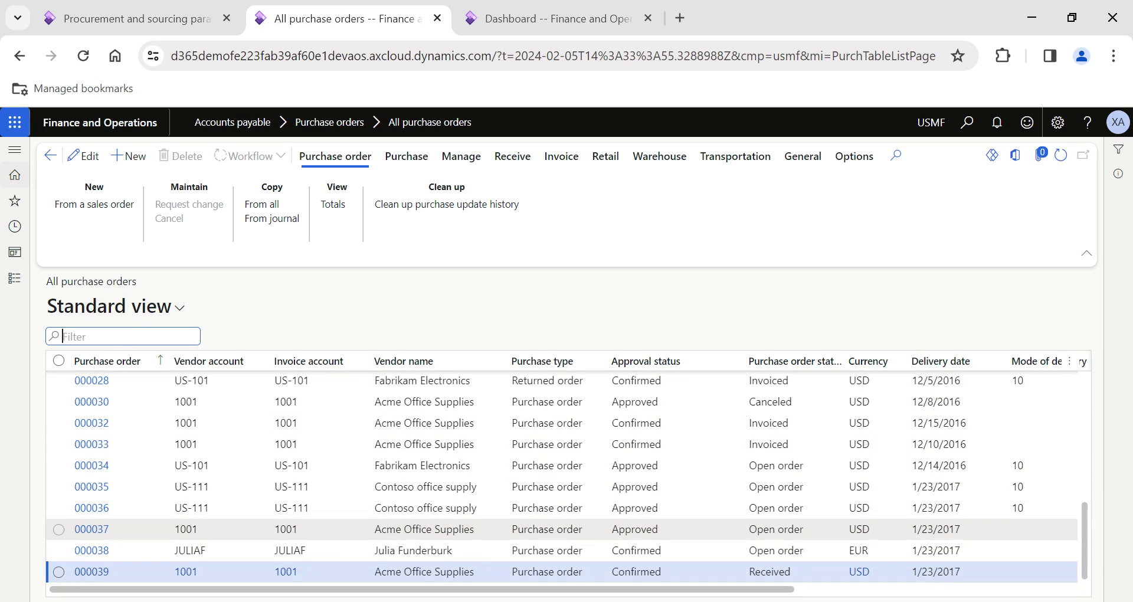
Step: Reopen the approved Acme Office Supplies purchase order's header and examine the addresses available for Bill-to
click(211, 528)
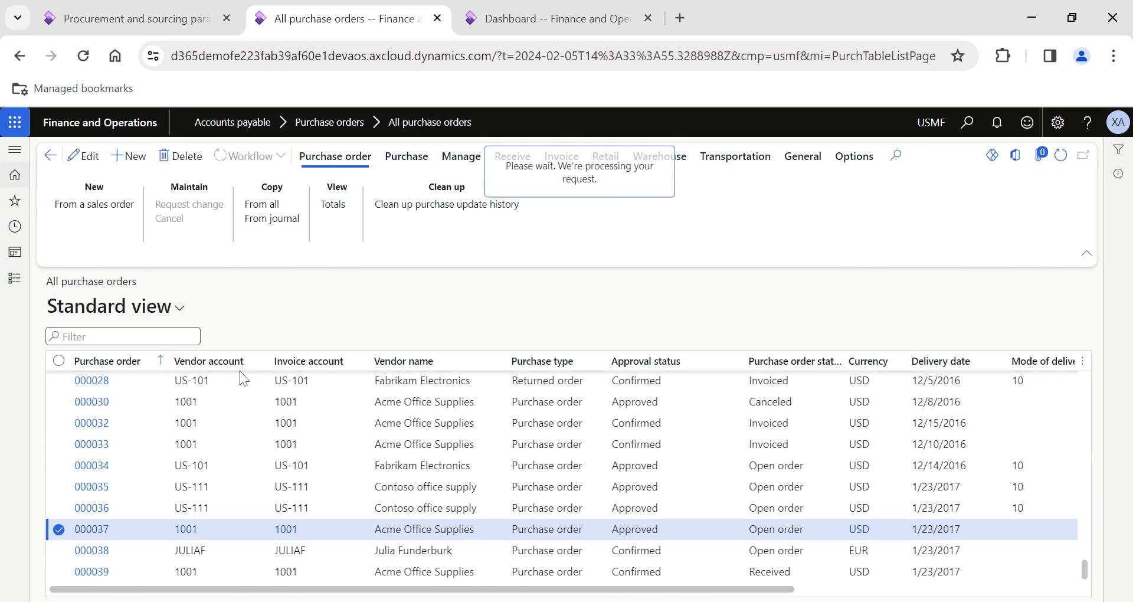
click(106, 242)
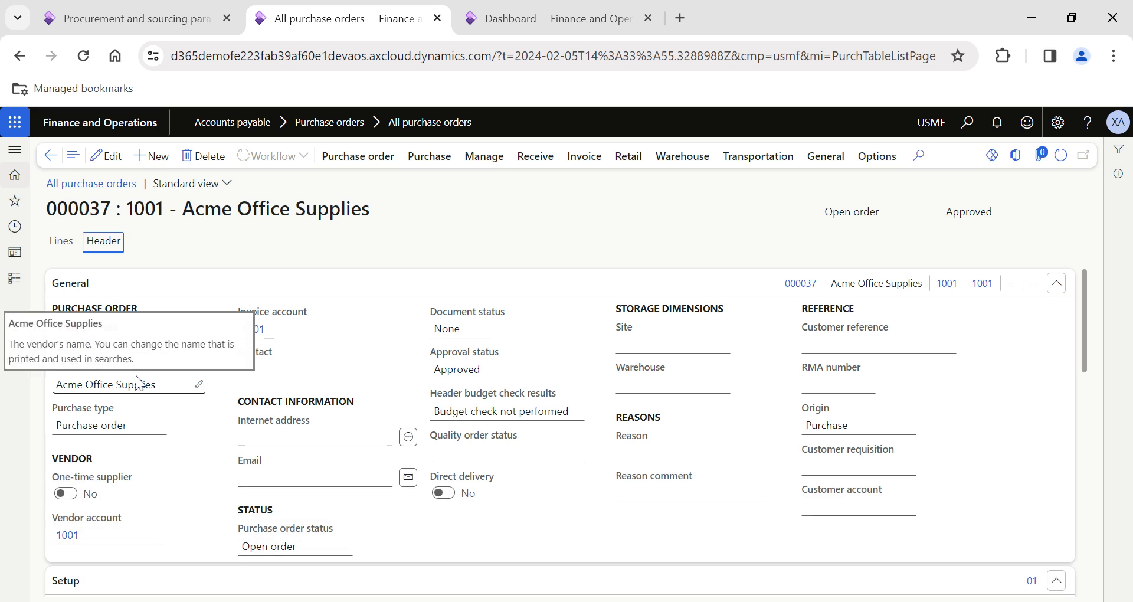
scroll(202, 388, down, 5)
scroll(565, 428, down, 3)
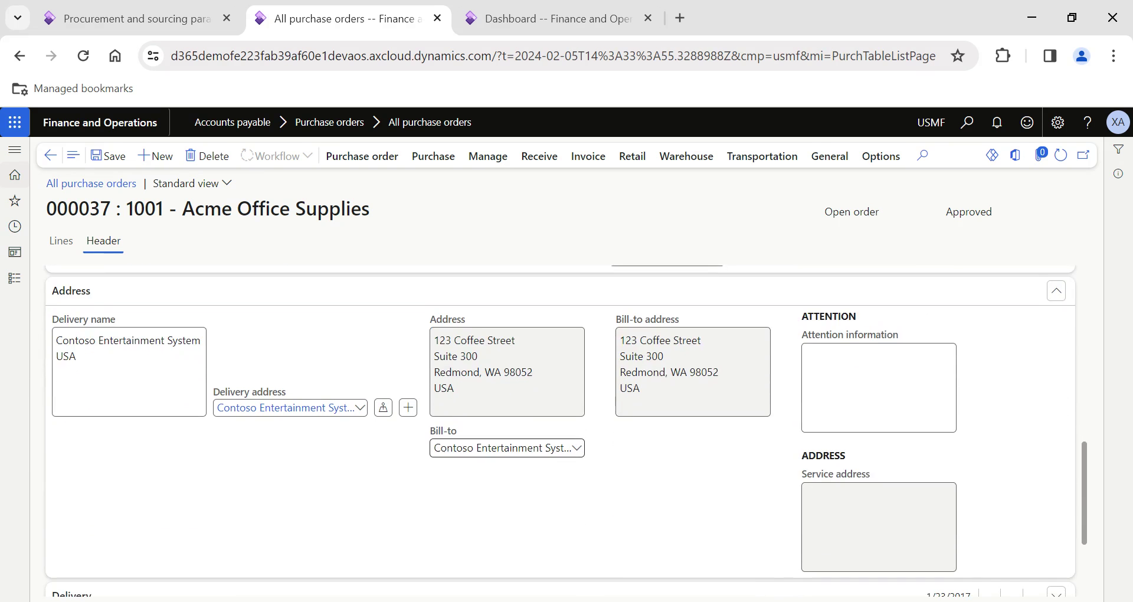
click(576, 448)
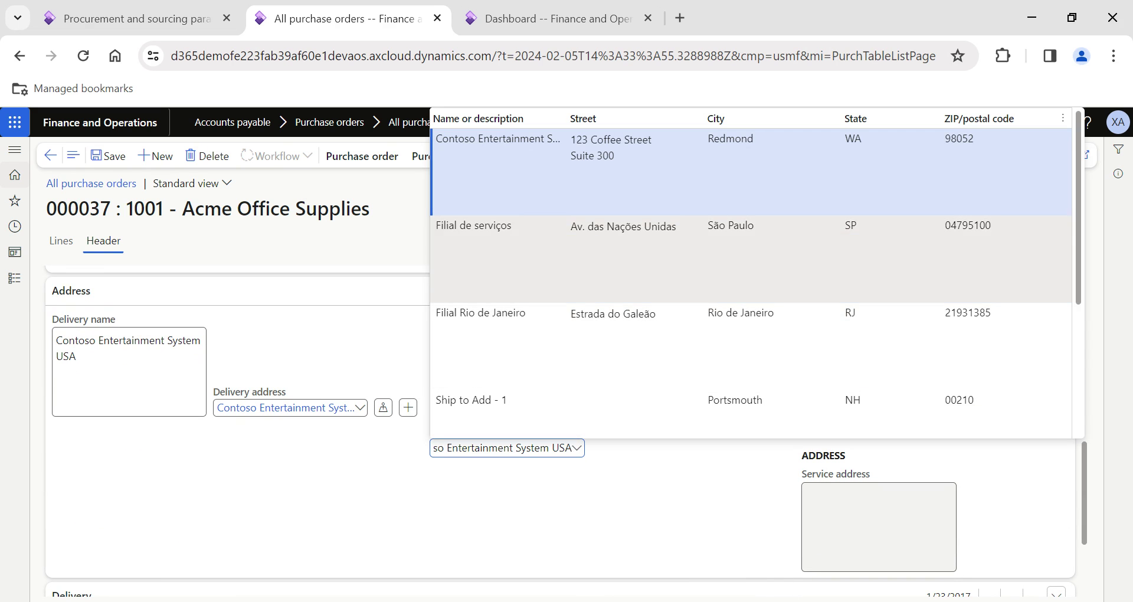
scroll(750, 272, down, 3)
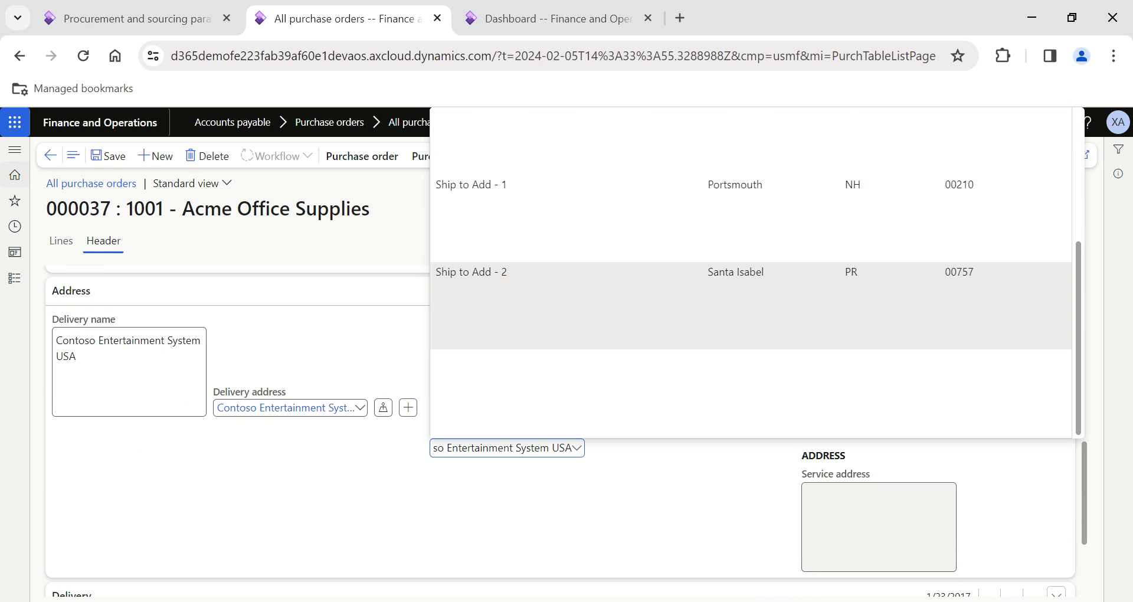
scroll(655, 307, up, 2)
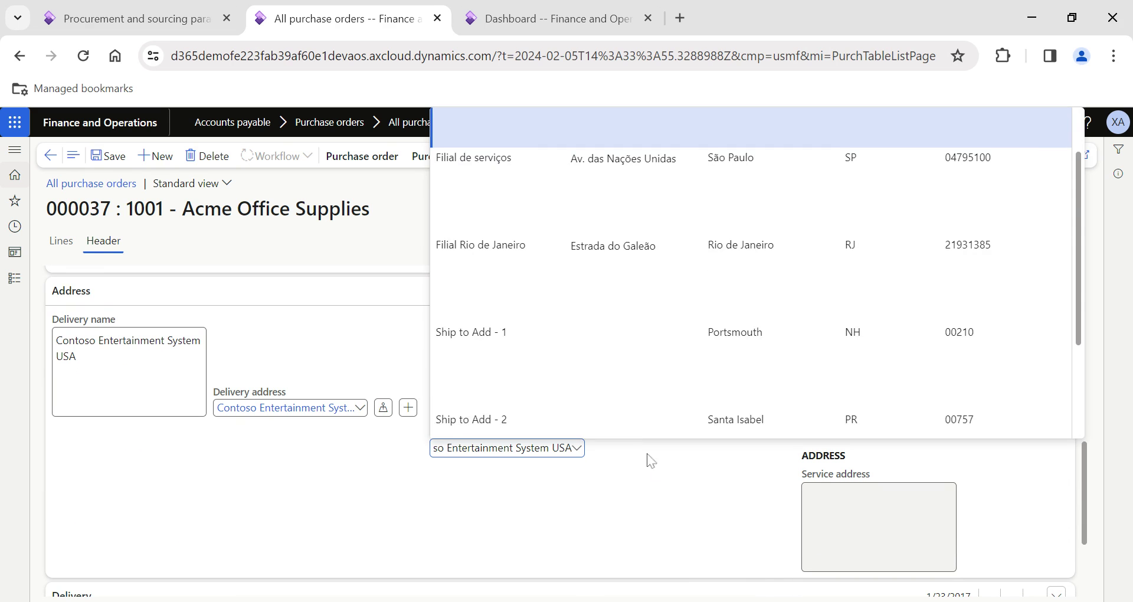
click(657, 505)
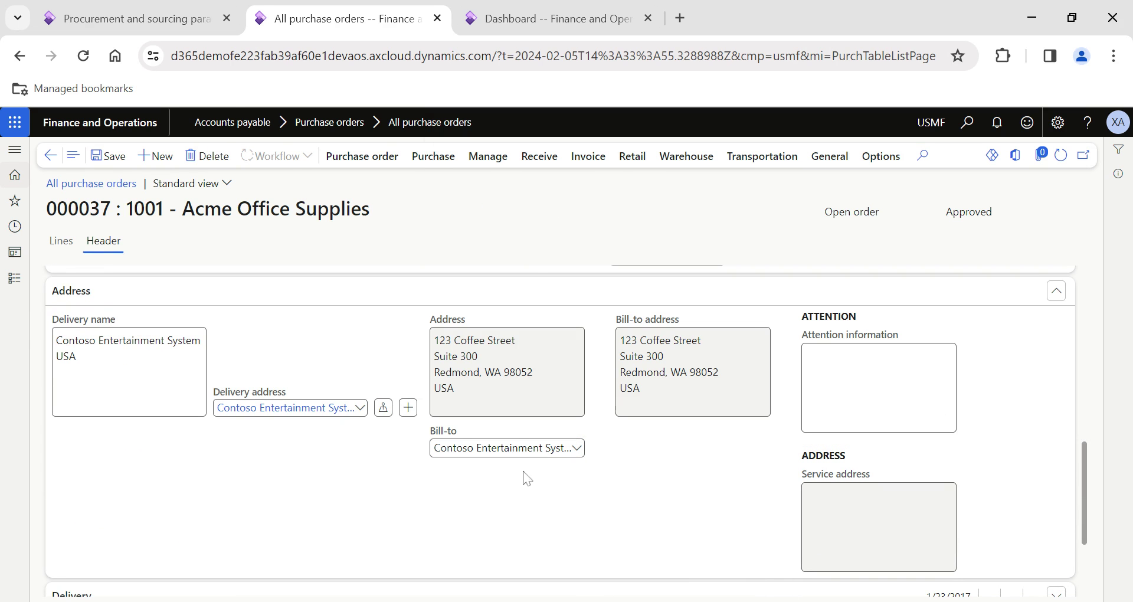
Step: Set the Enable change to Bill-to address parameter back to No and save the parameters
click(155, 33)
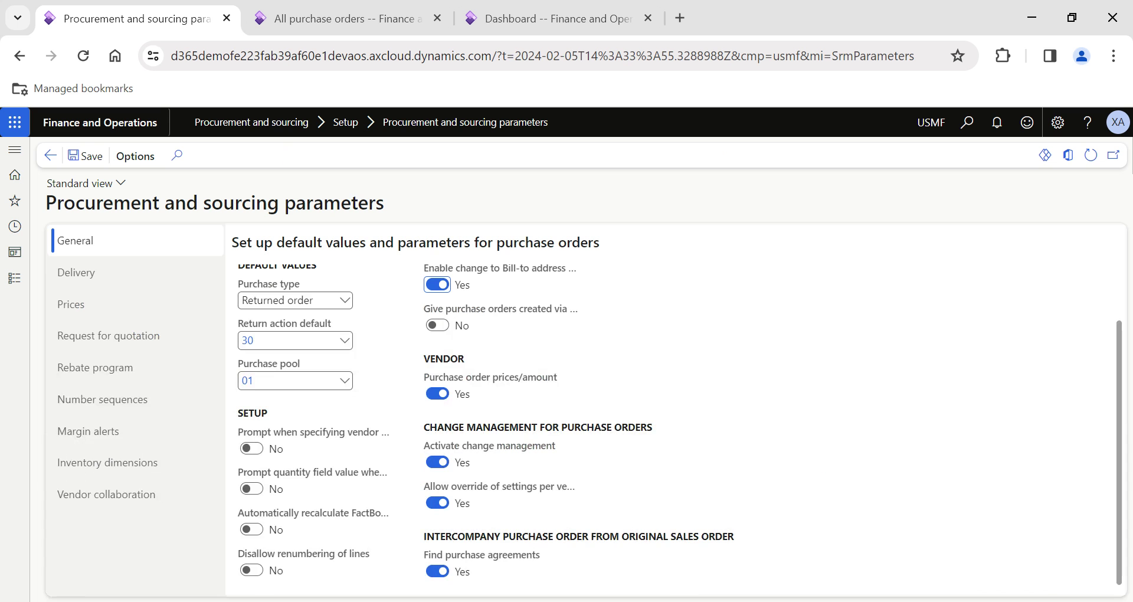
click(437, 285)
click(85, 170)
Step: Open the A. Datum Corporation record from the All vendors list in Accounts payable
mouse_move(499, 316)
mouse_move(506, 496)
mouse_move(447, 454)
mouse_move(448, 488)
click(313, 18)
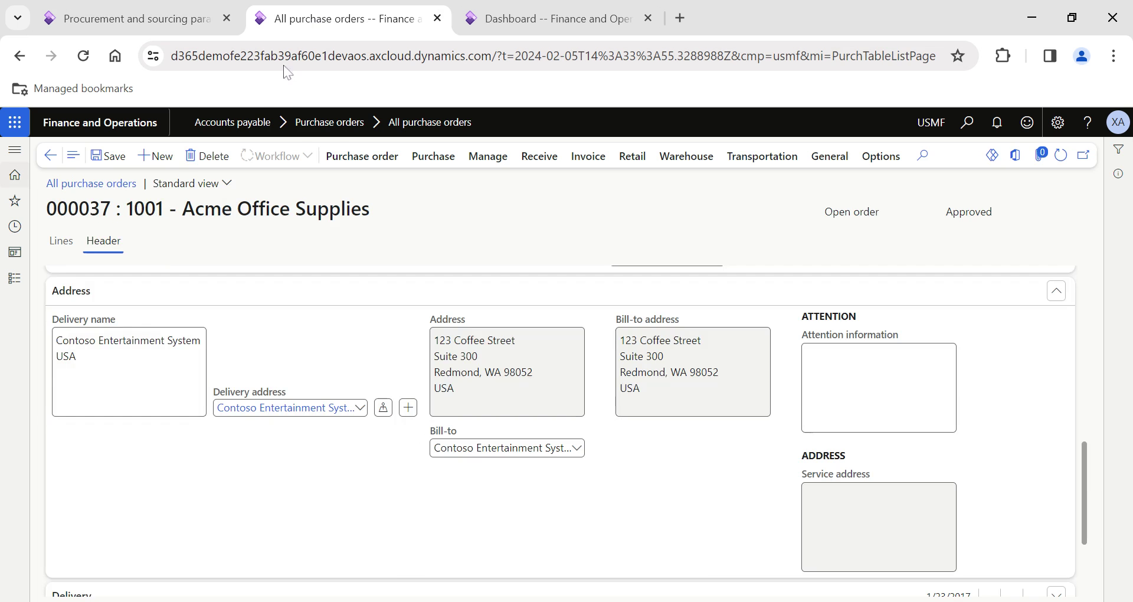
click(15, 278)
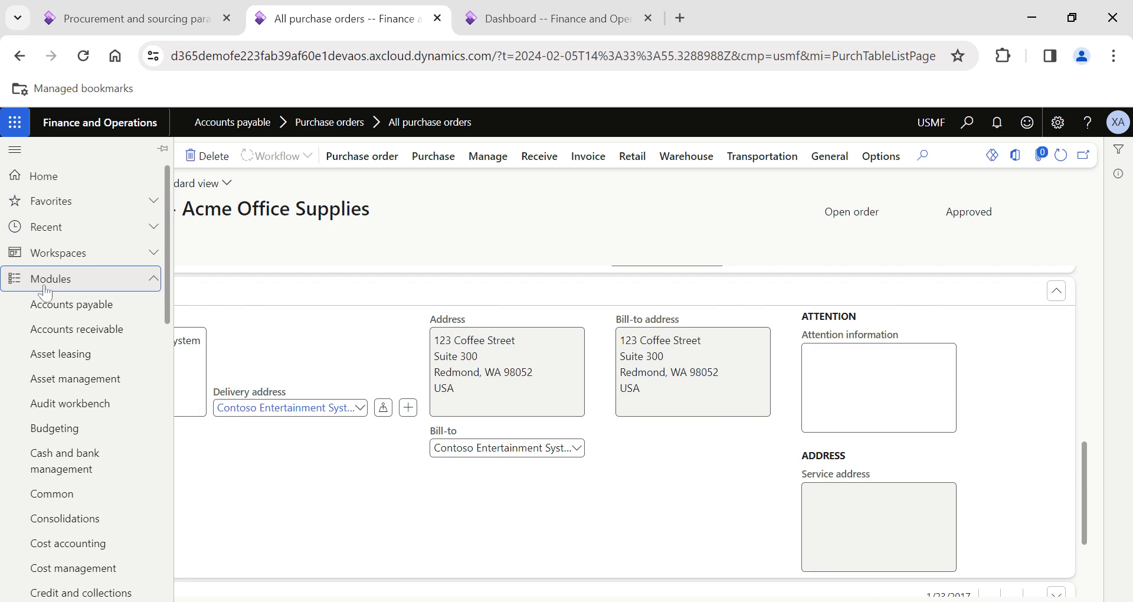
click(74, 303)
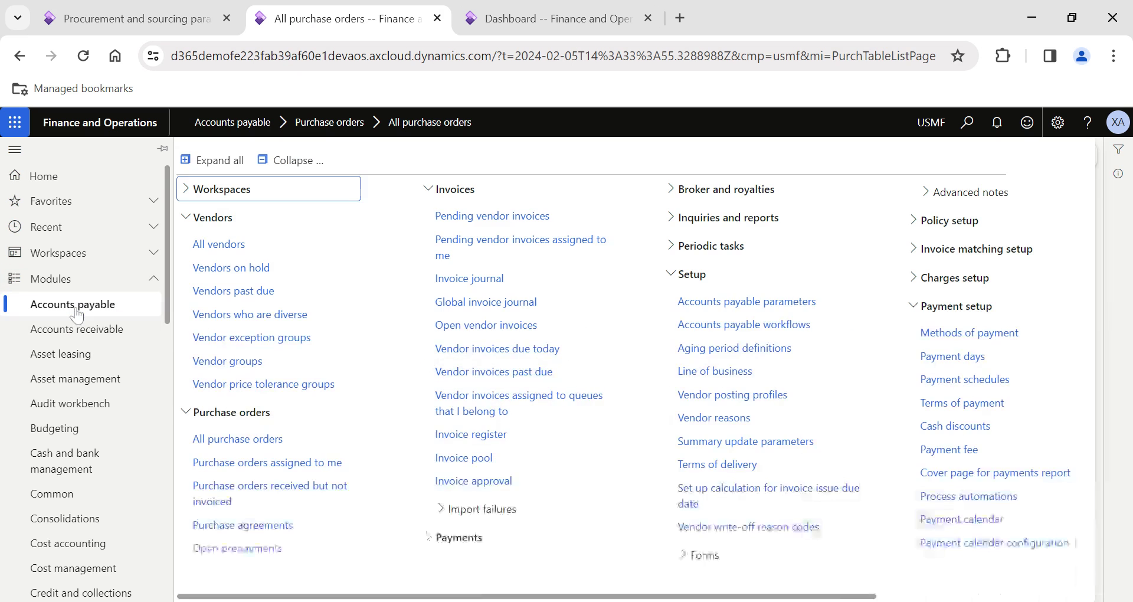
click(241, 248)
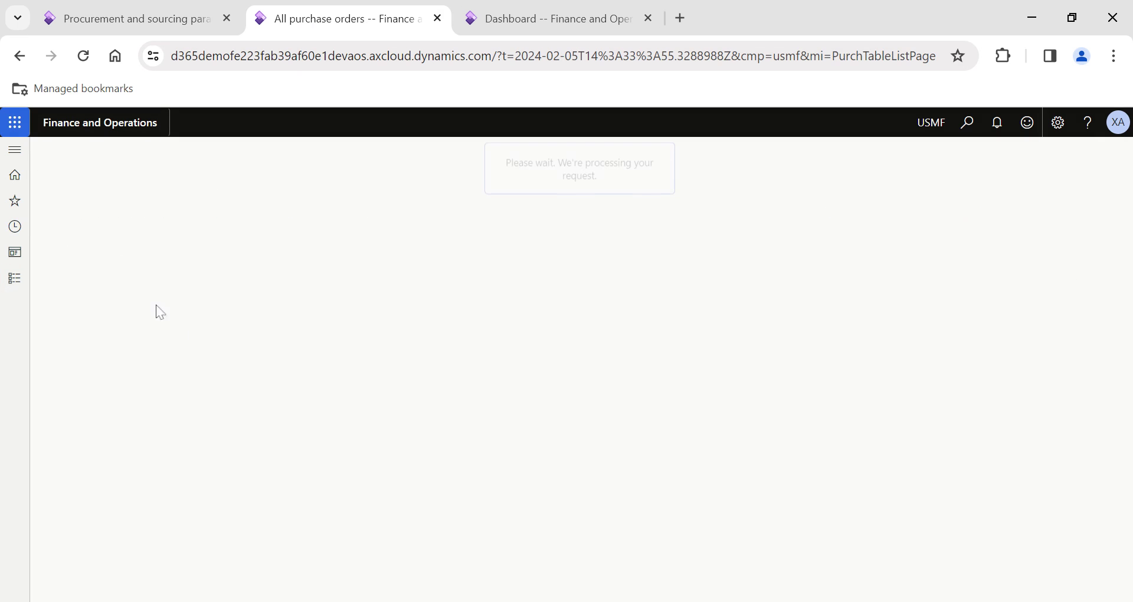
click(120, 386)
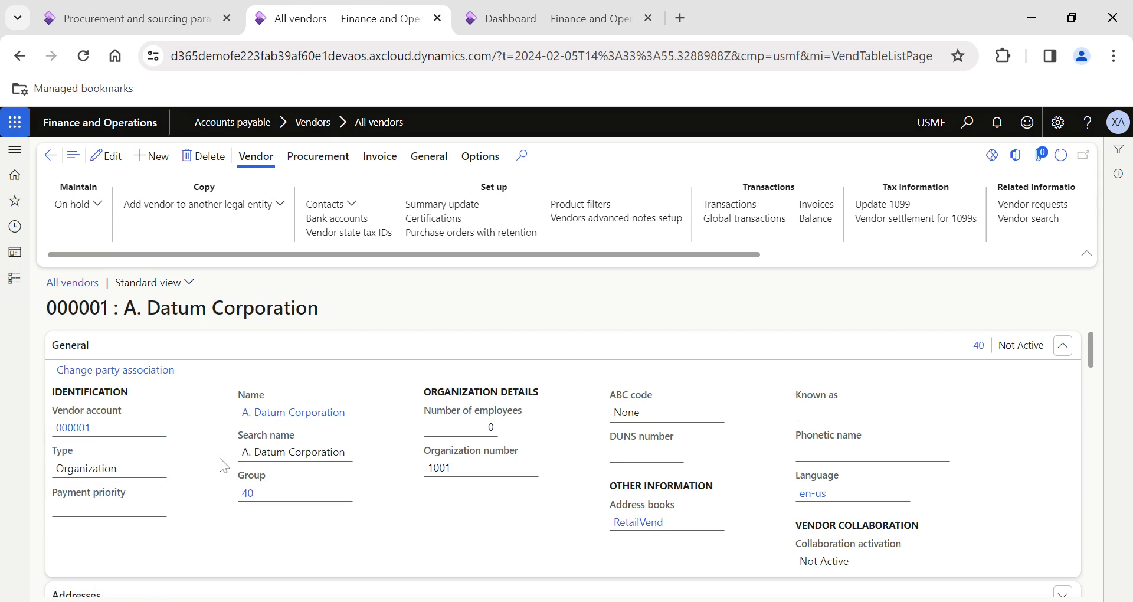
Step: Turn the vendor's change management Override settings on and back off under Purchase order defaults
scroll(218, 460, down, 15)
scroll(221, 465, down, 10)
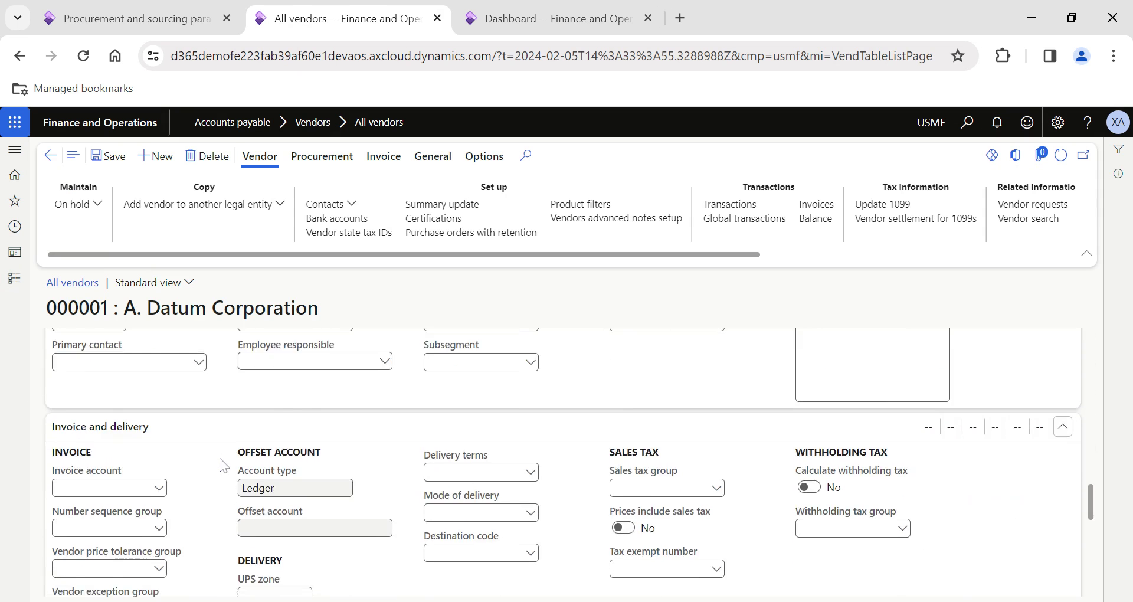
scroll(221, 465, up, 2)
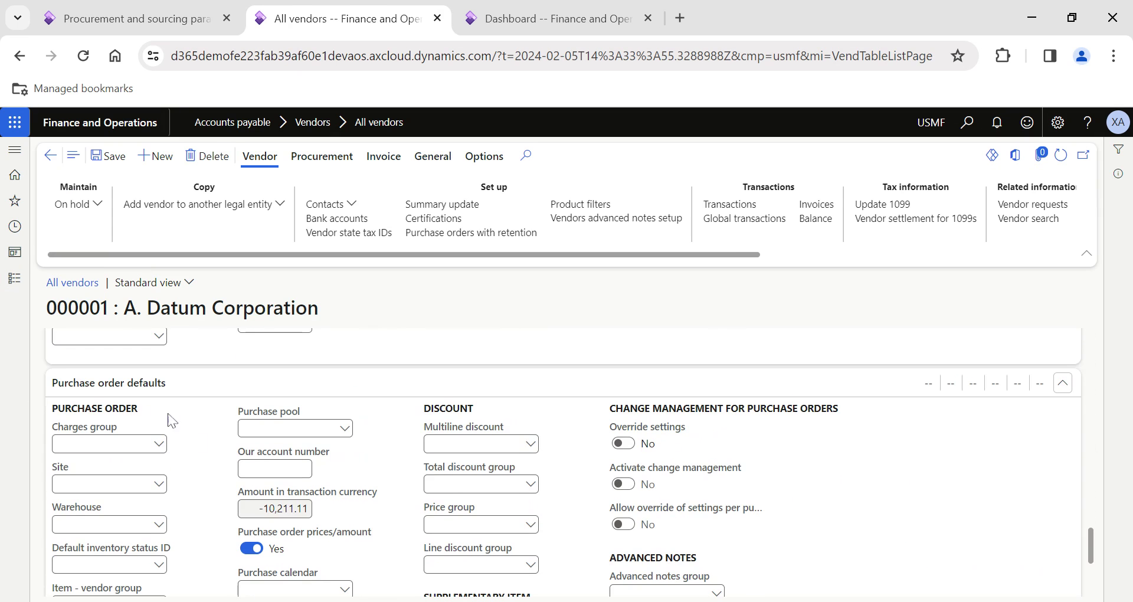
click(627, 445)
click(624, 445)
Step: Set the Allow override of settings per vendor parameter to No and save the parameters
click(136, 18)
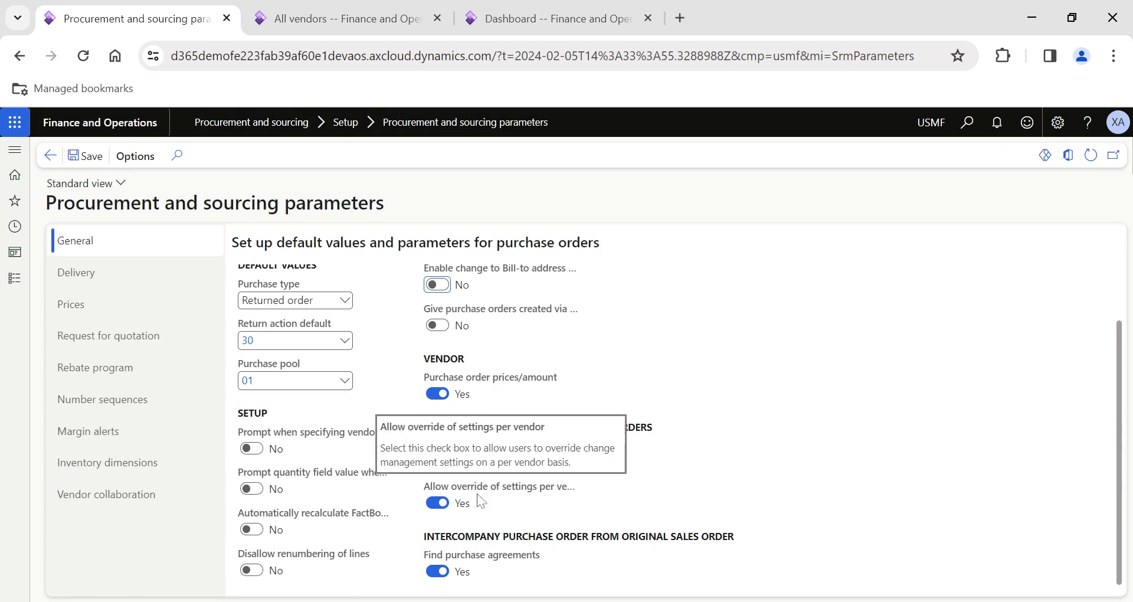
click(438, 503)
click(86, 155)
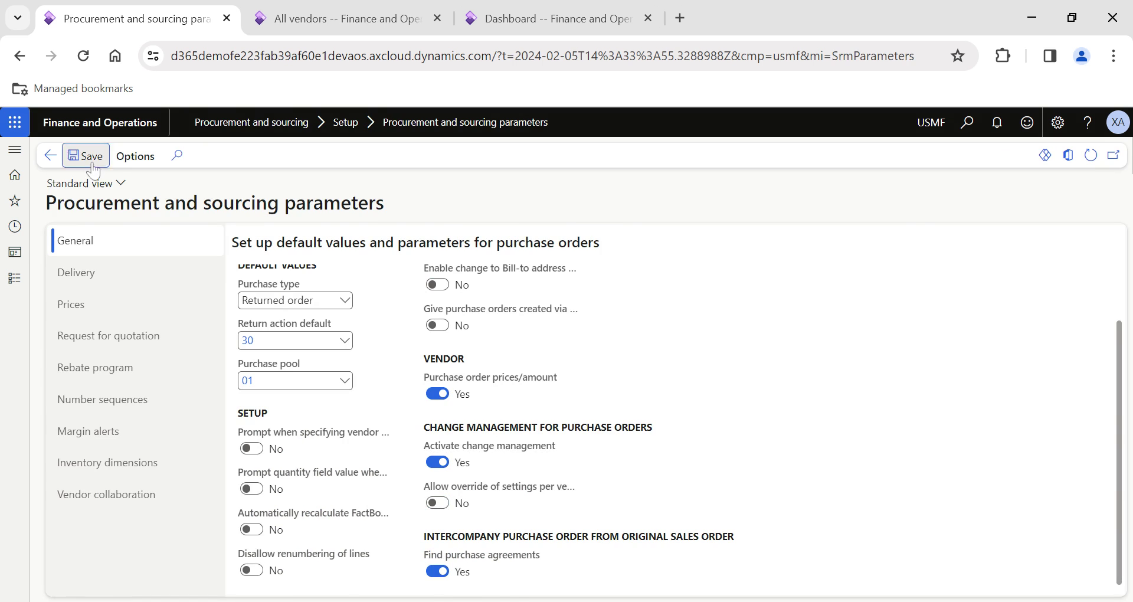
Step: Try changing Override settings on the A. Datum Corporation record while overrides per vendor are disallowed
click(312, 13)
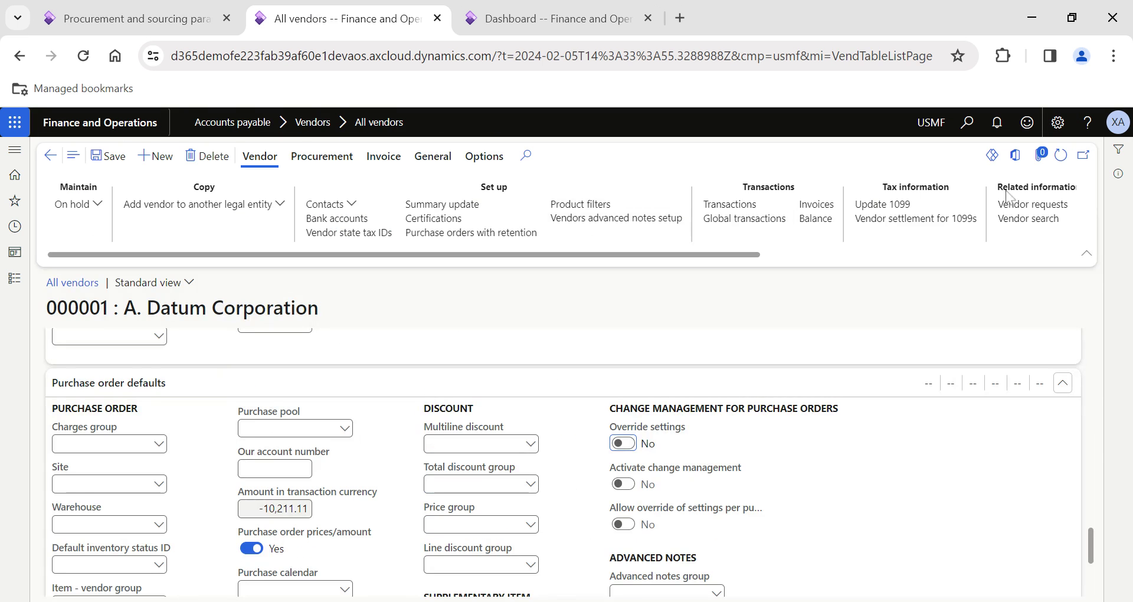
click(623, 443)
click(624, 444)
Step: Set the Allow override of settings per vendor parameter back to Yes, save the parameters and refresh the vendor record
click(137, 29)
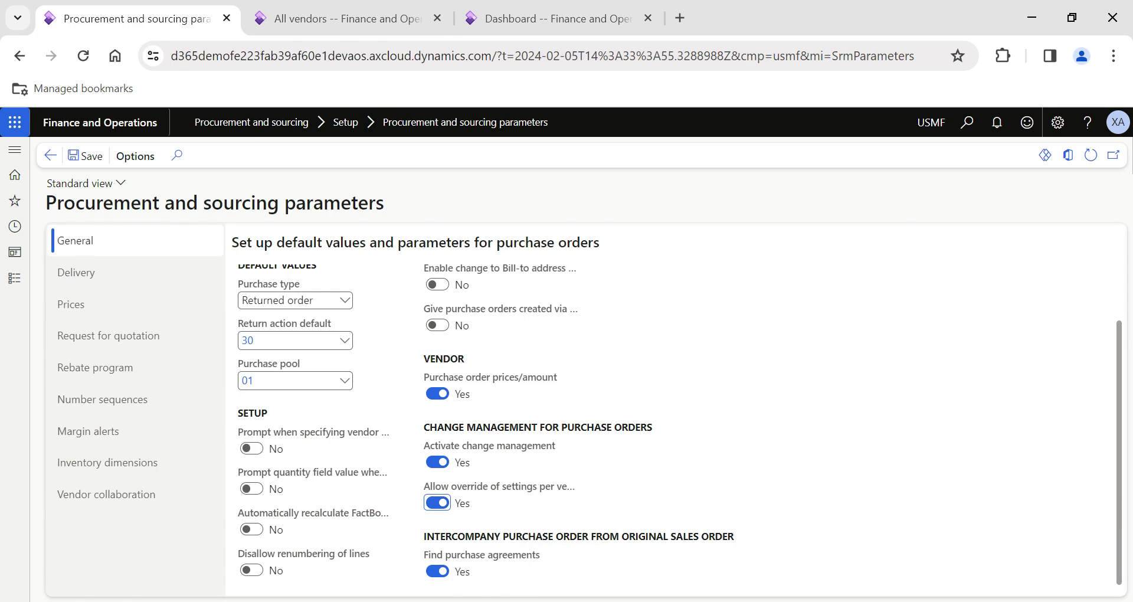
click(83, 156)
click(307, 13)
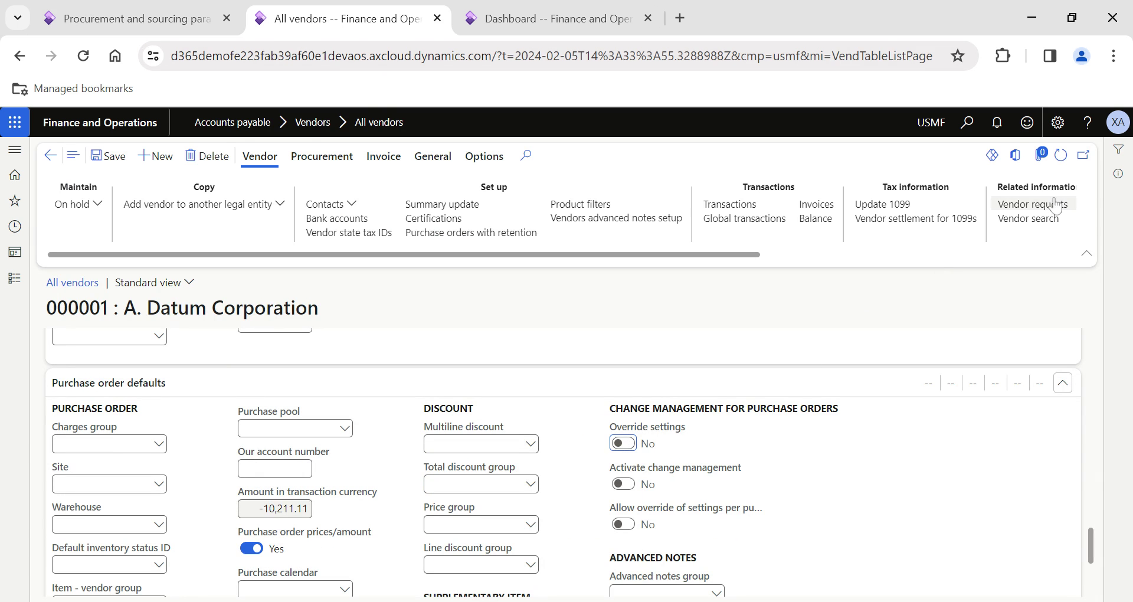
click(1060, 155)
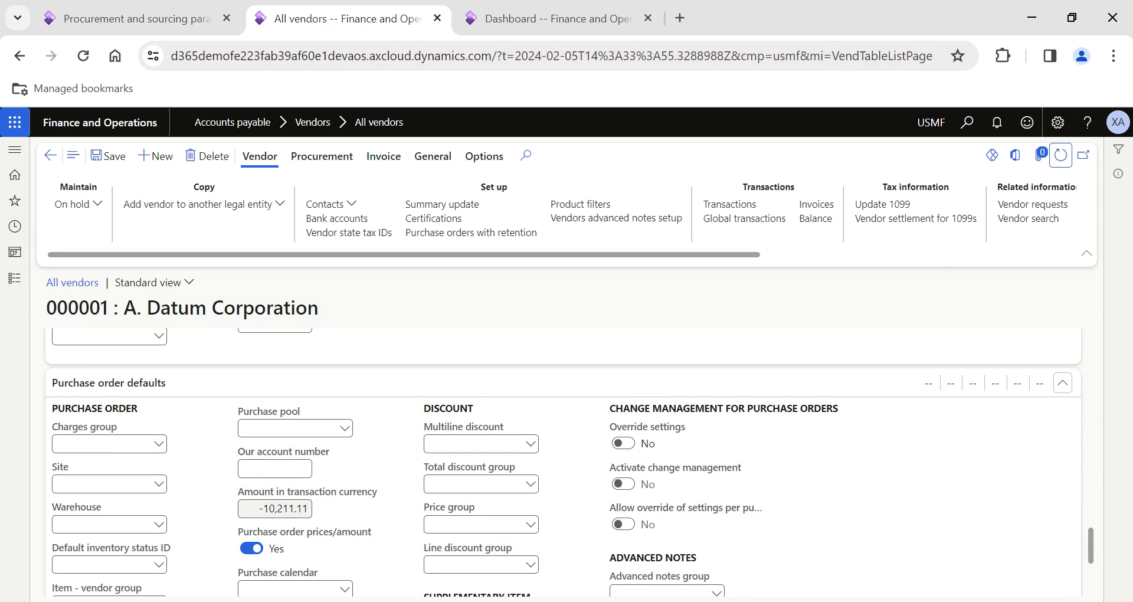
Step: Set Override settings and Activate change management to Yes for A. Datum Corporation and save the vendor
click(626, 445)
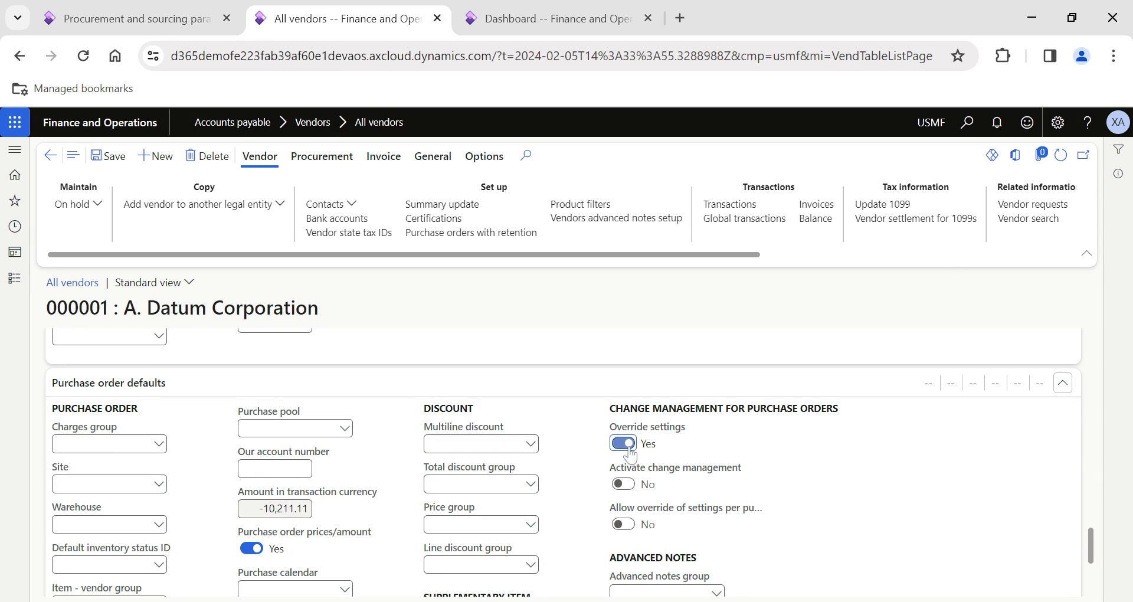
click(623, 485)
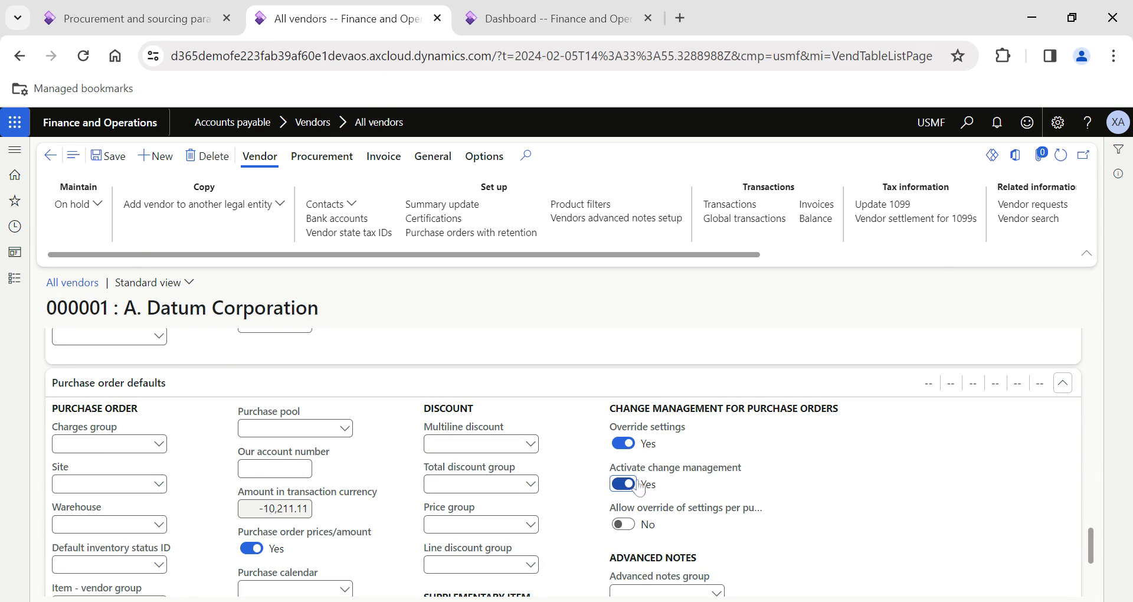
click(114, 158)
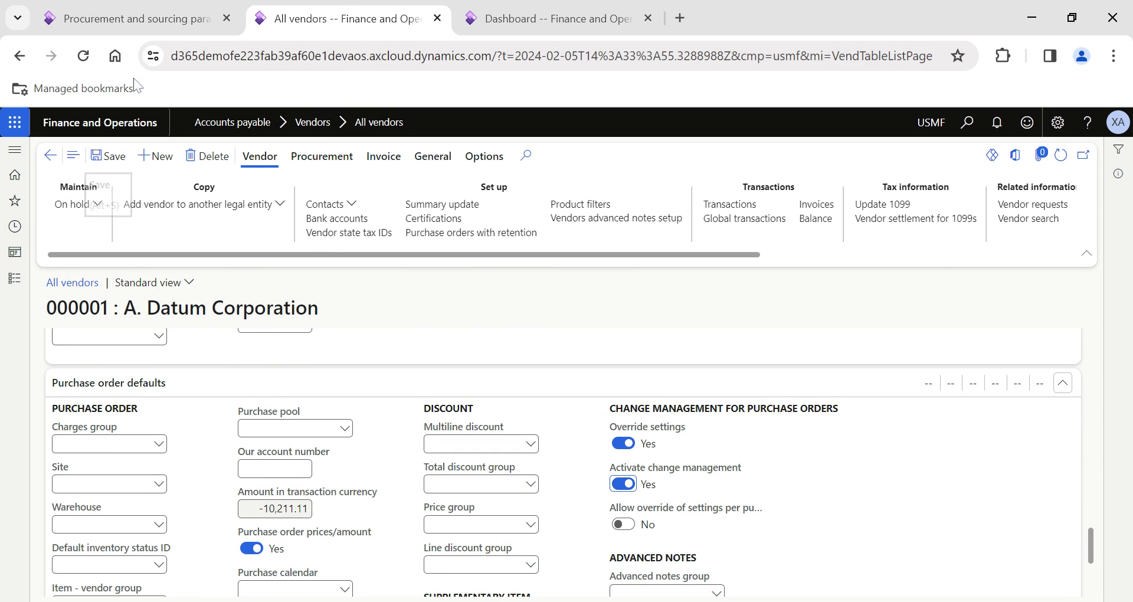
Step: Set the Activate change management parameter to No, save the parameters and compare them with the vendor's override
click(137, 20)
click(439, 462)
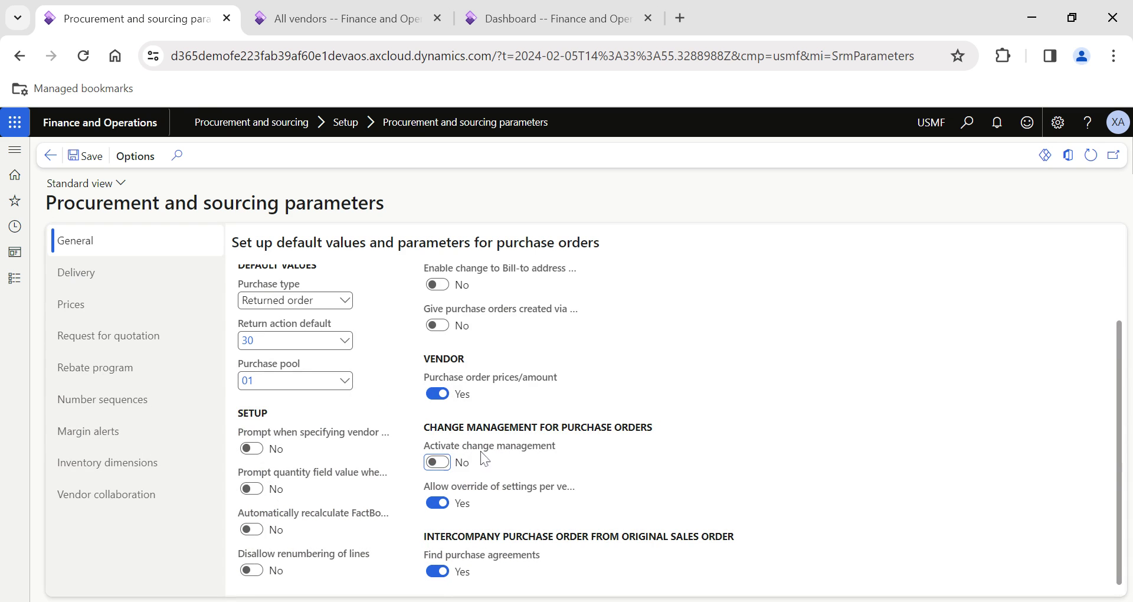
click(94, 161)
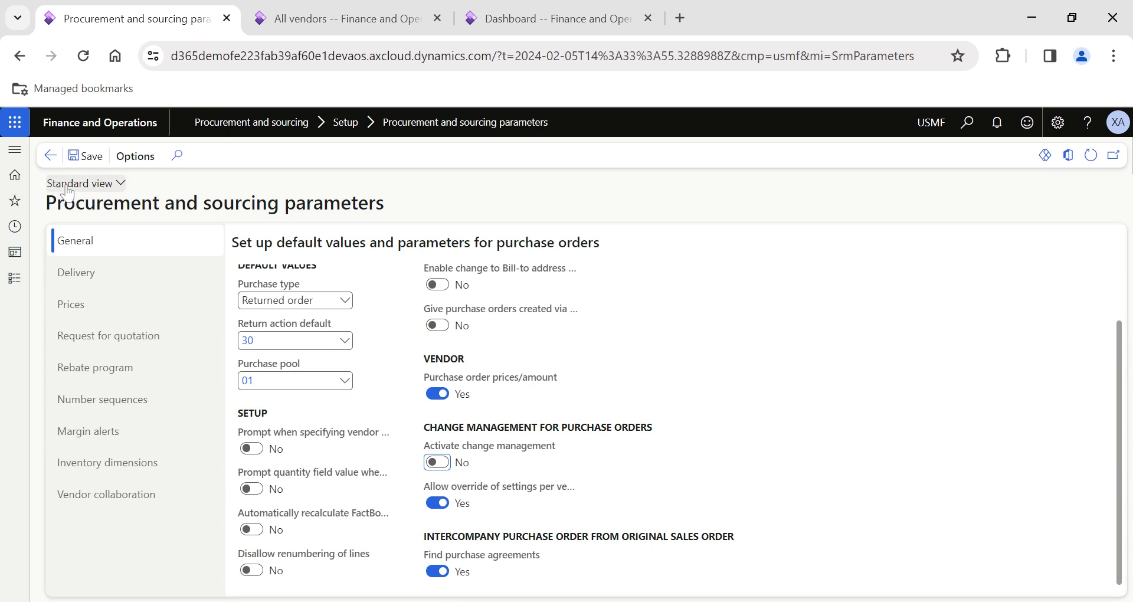
click(86, 156)
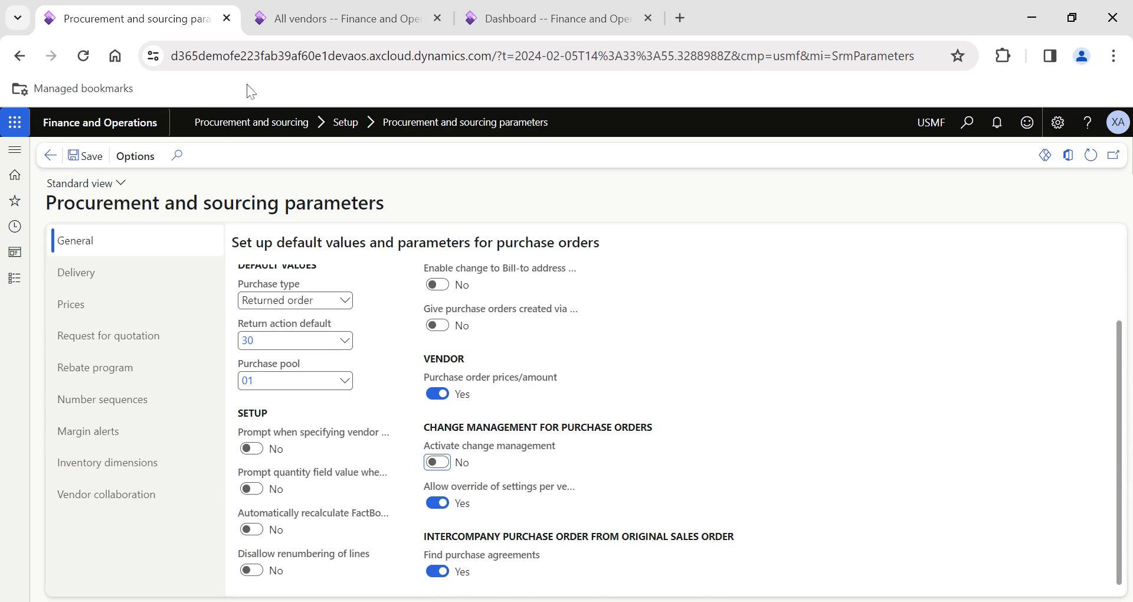
click(301, 19)
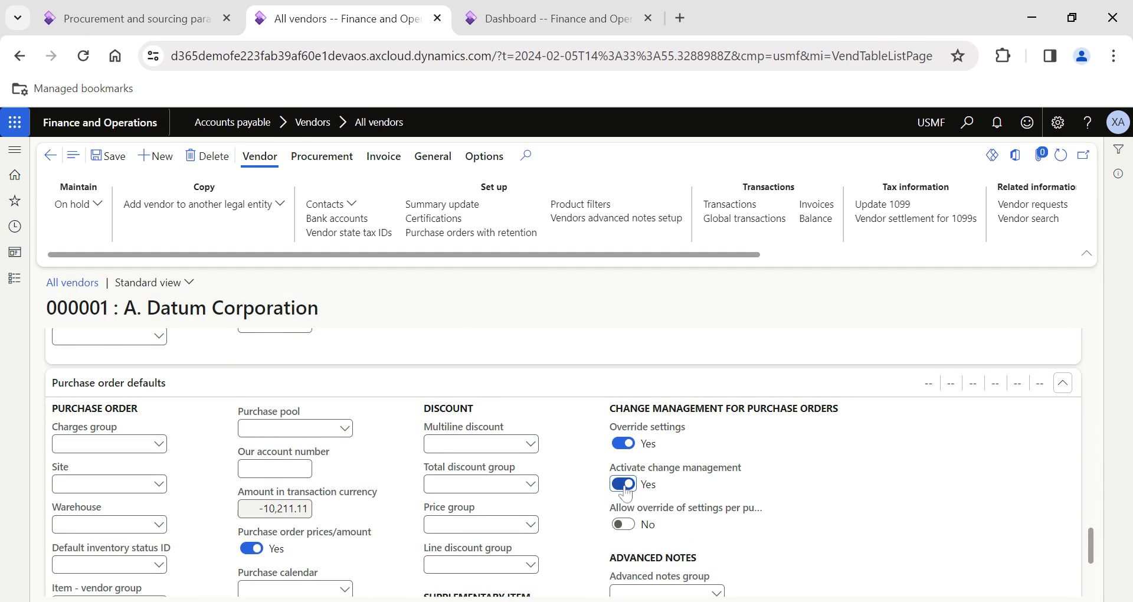
key(ctrl+shift+Tab)
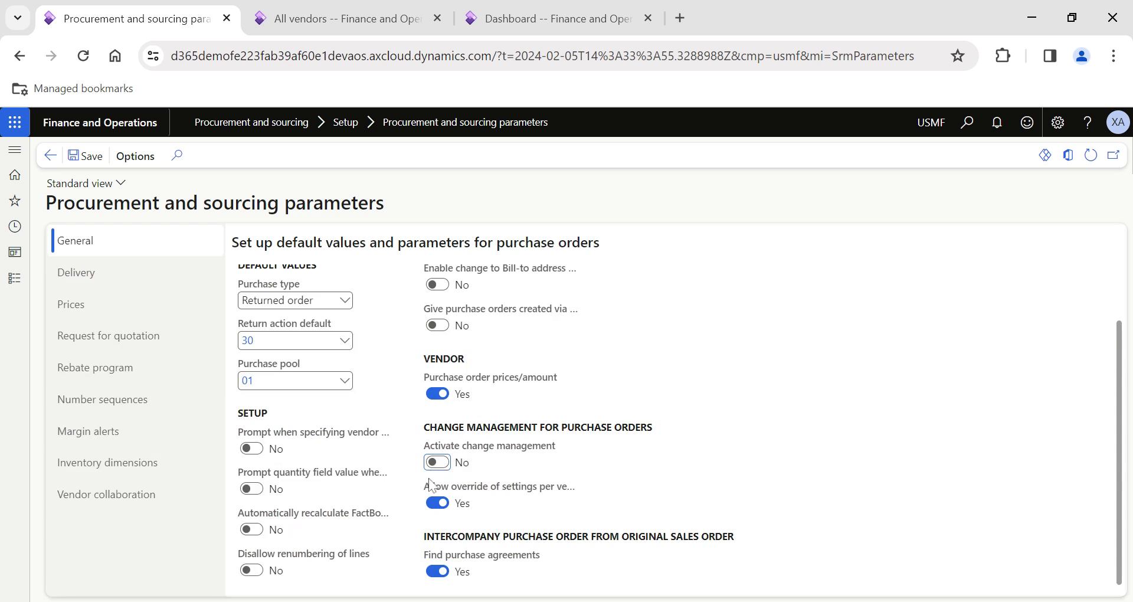
click(366, 29)
Step: Open the All purchase orders list in Accounts payable from the dashboard page
click(483, 29)
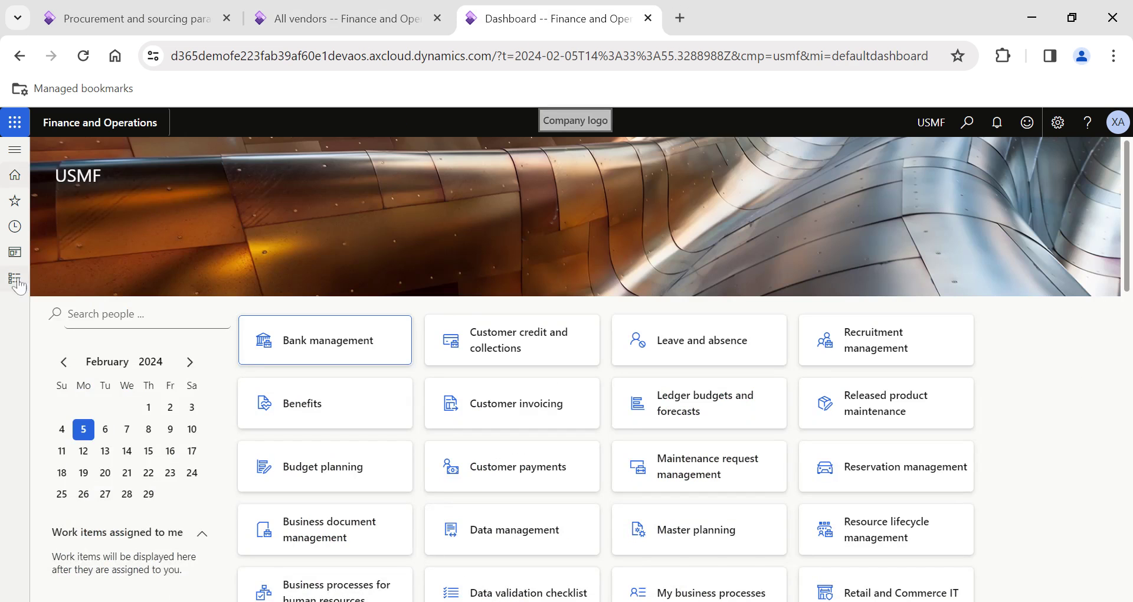
click(15, 278)
click(72, 303)
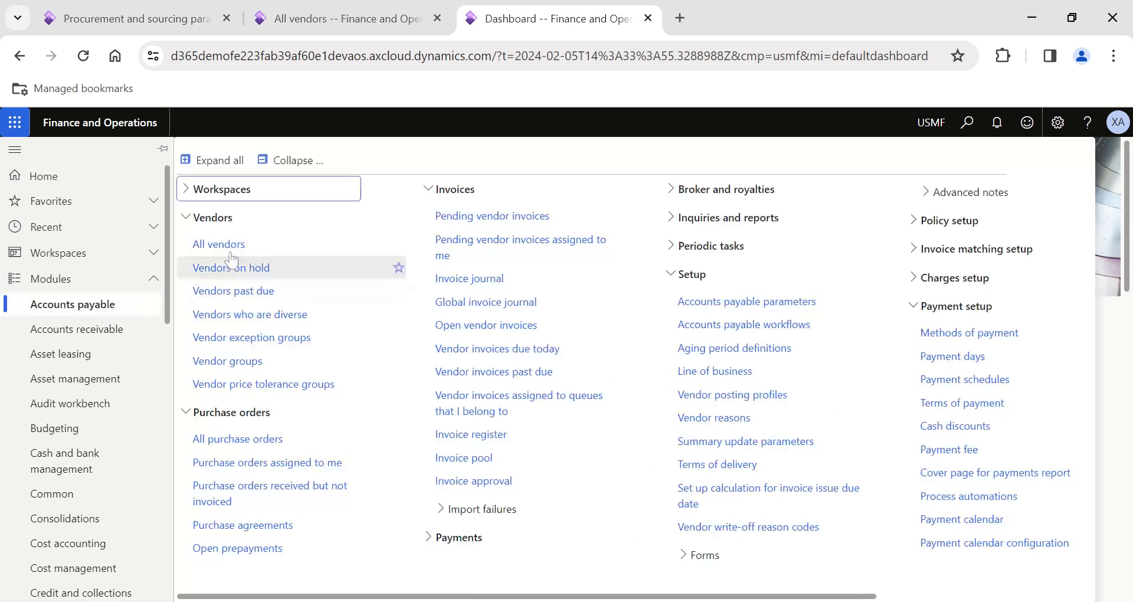
click(238, 440)
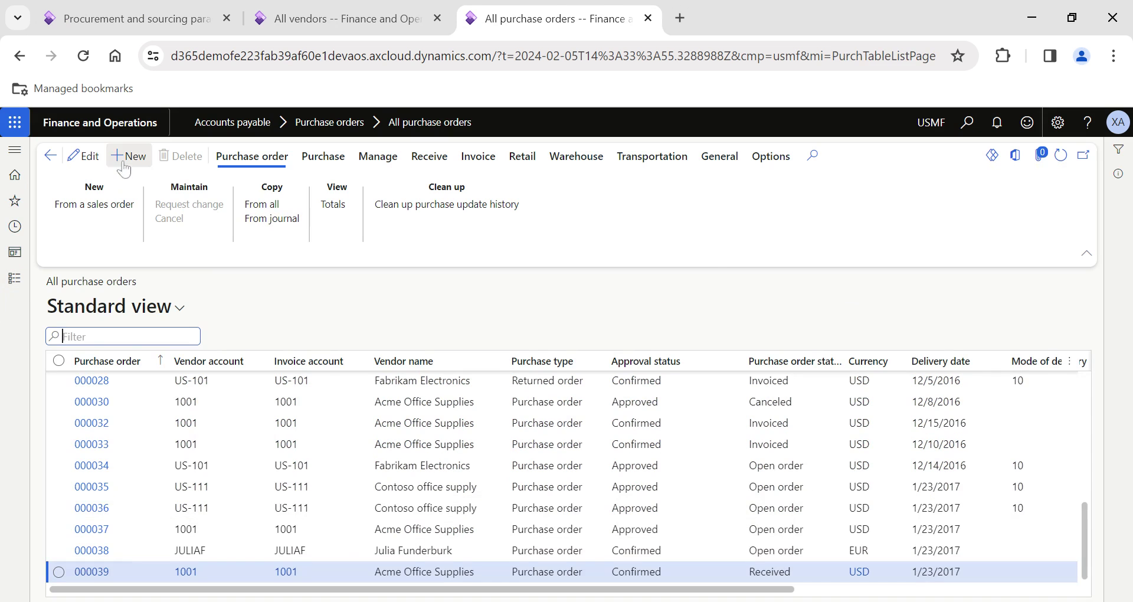
Step: Start a purchase order for A. Datum Corporation with warehouse 24 and examine its Activate change management setting under Administration
key(alt+n)
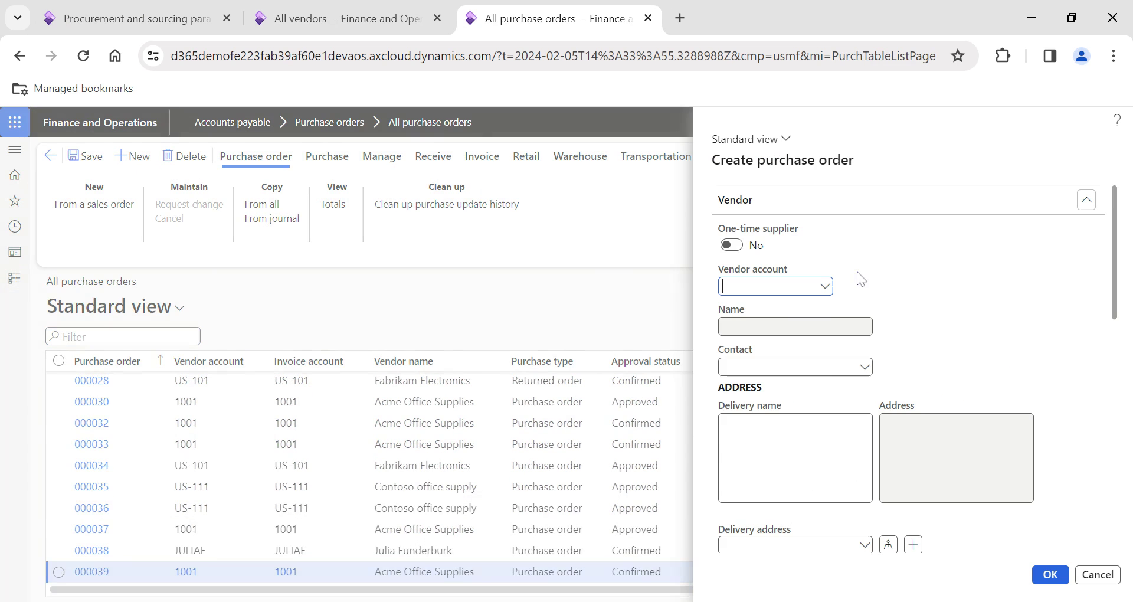
click(825, 287)
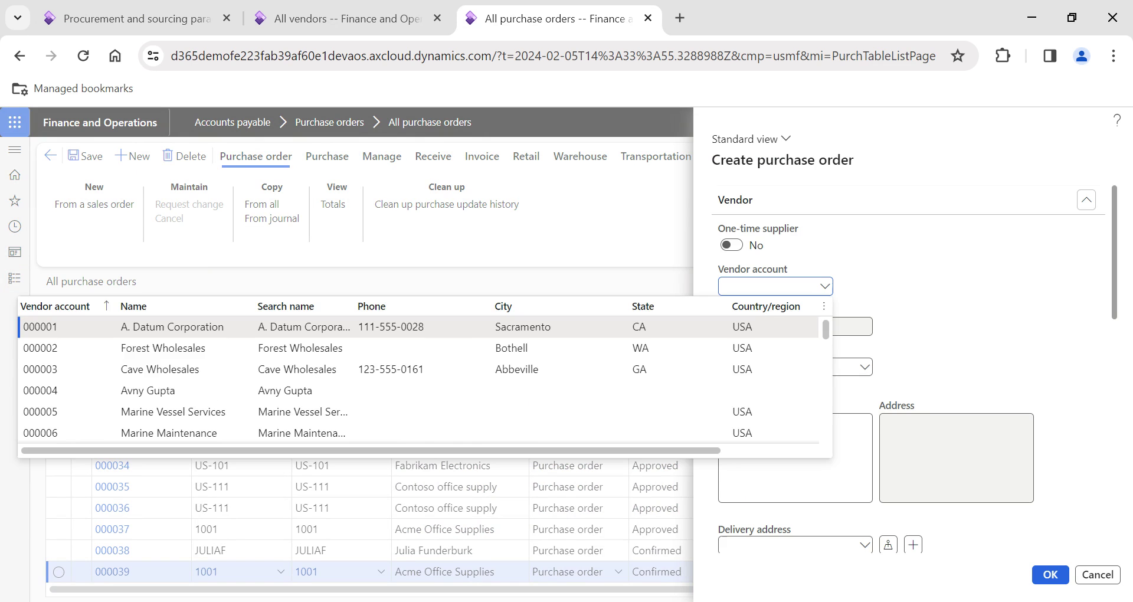
click(406, 330)
scroll(938, 384, down, 5)
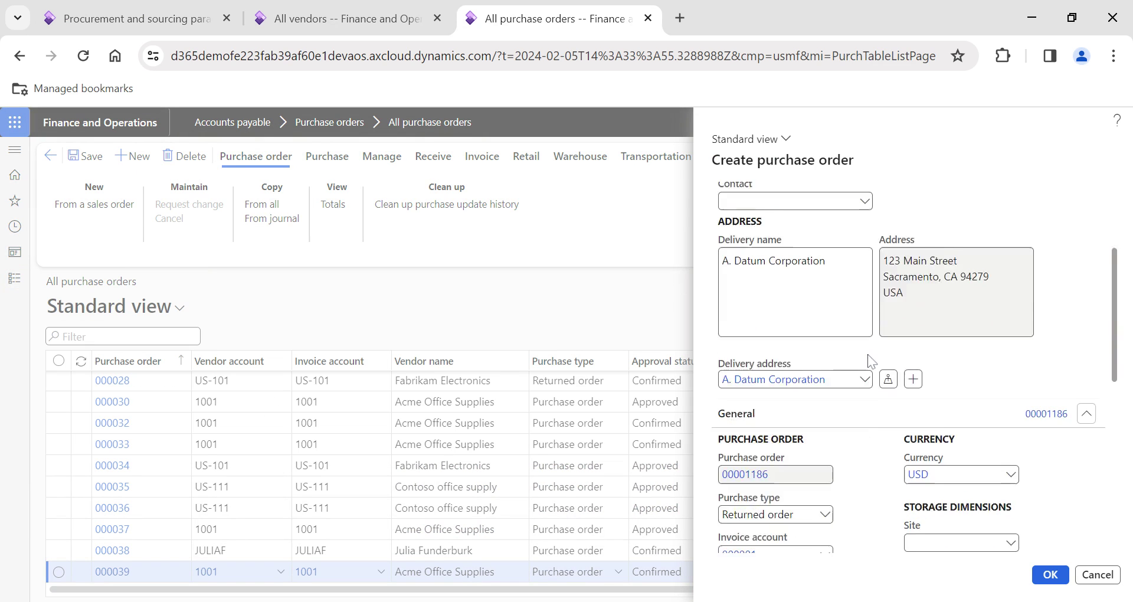
text(24)
key(Tab)
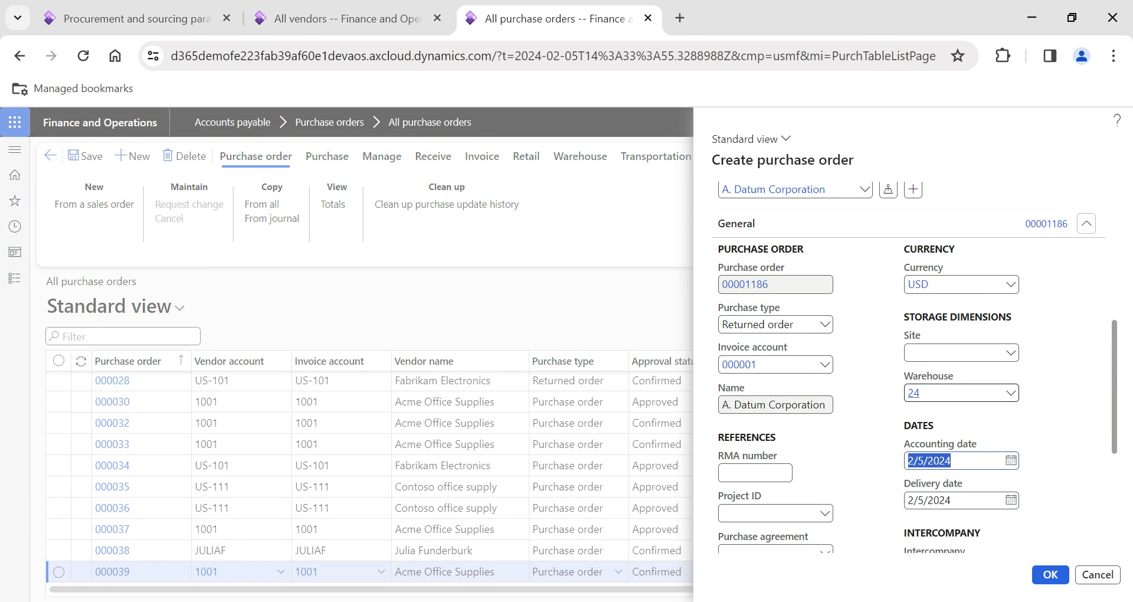
scroll(921, 508, down, 5)
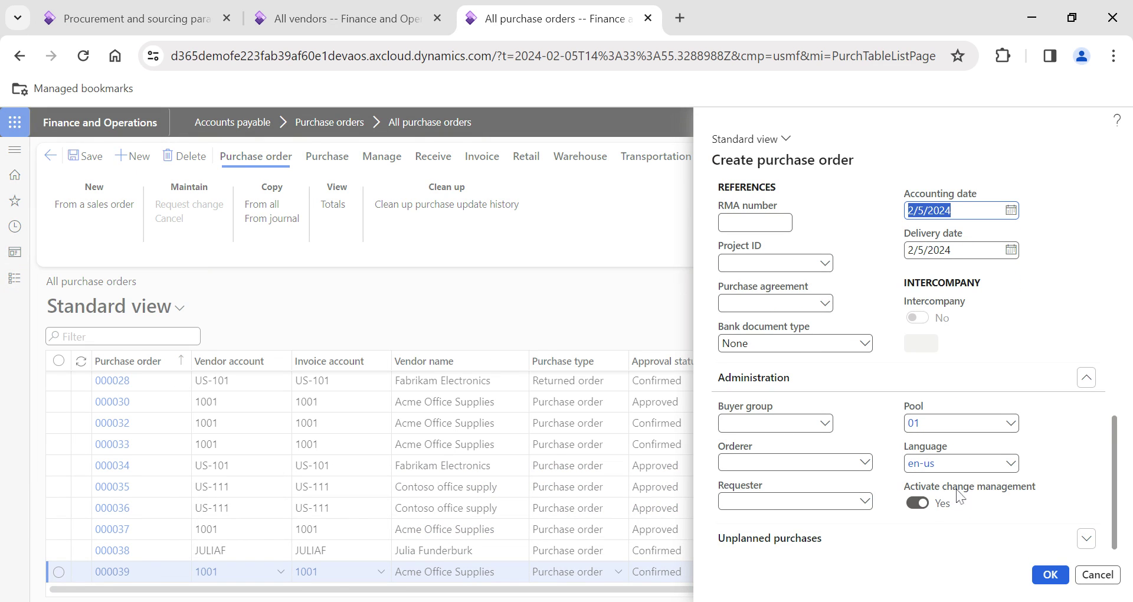
Step: Compare the draft order's change management setting with the vendor and the general parameters, and cancel the draft
click(307, 23)
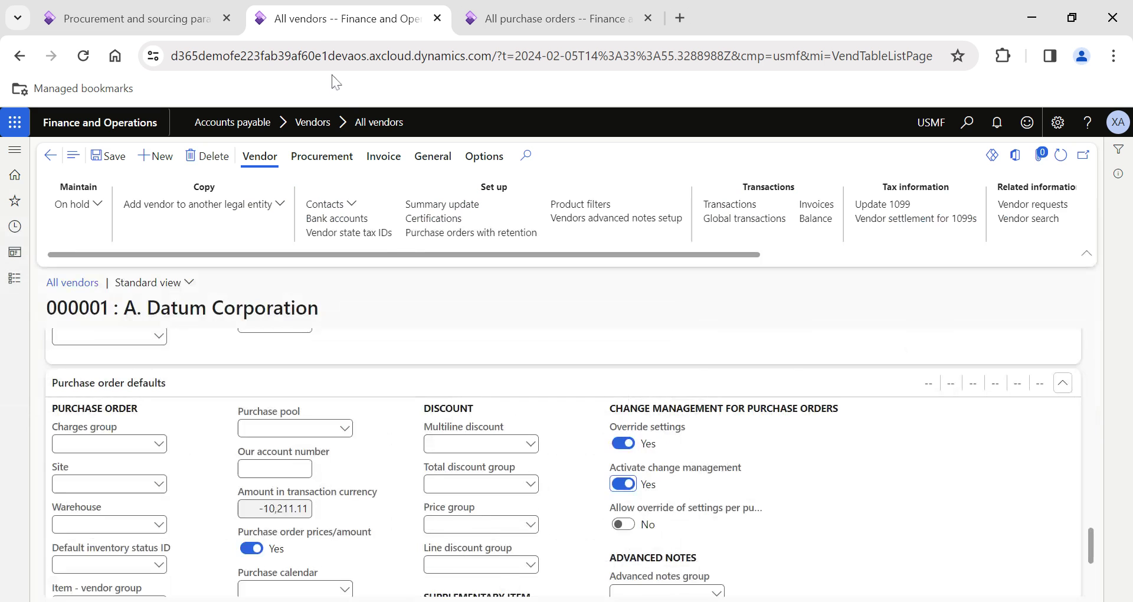
click(142, 23)
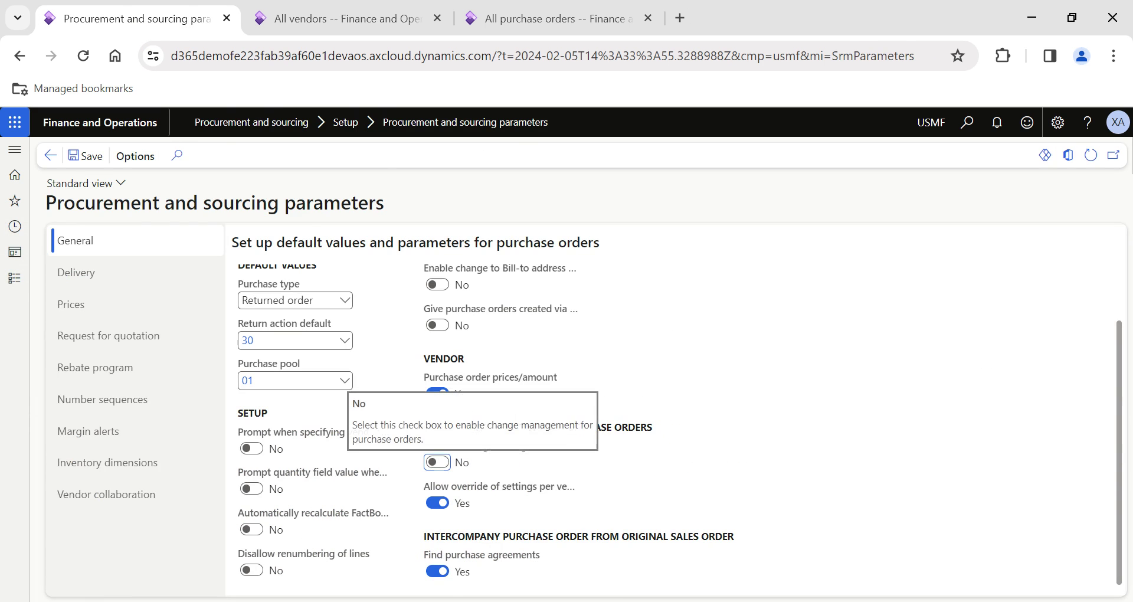
click(346, 23)
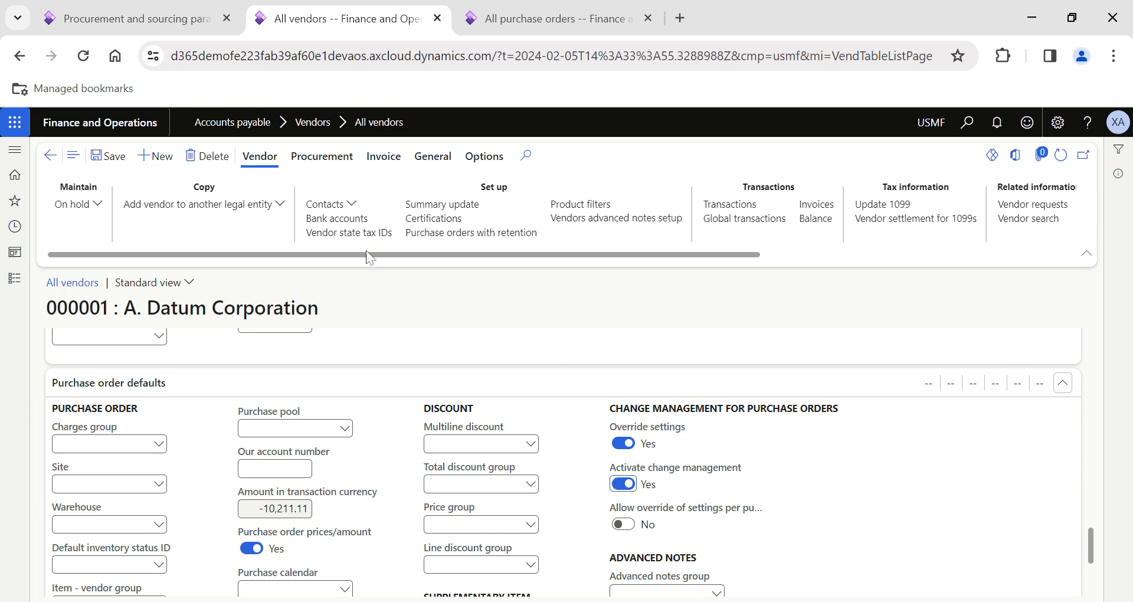
click(543, 18)
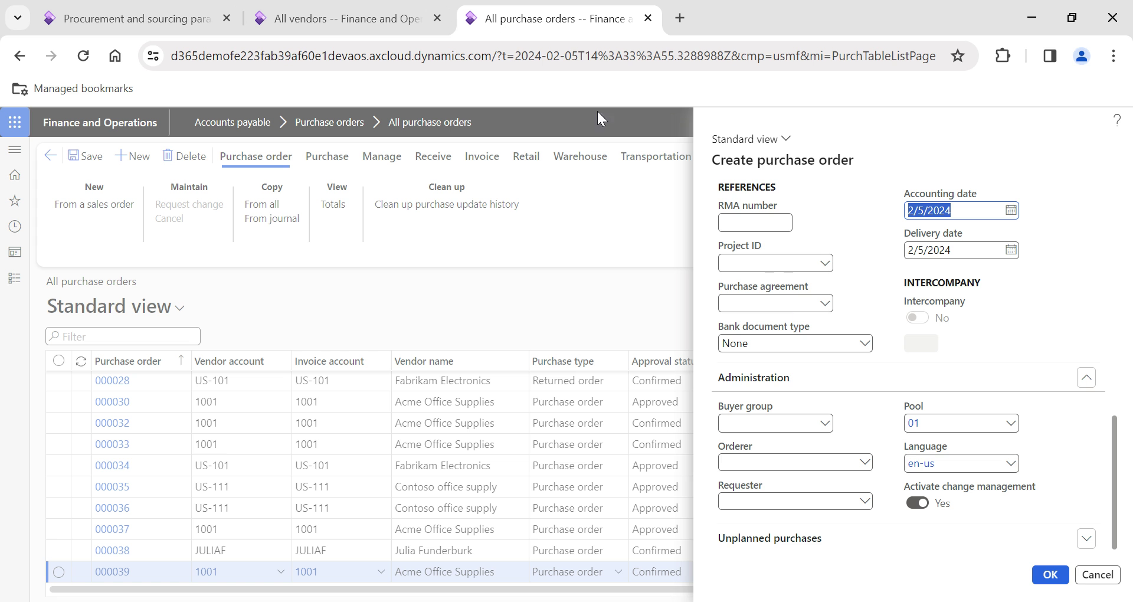
click(1097, 574)
Step: Start a purchase order for Cave Wholesales with warehouse 24 and examine its Activate change management setting
click(133, 156)
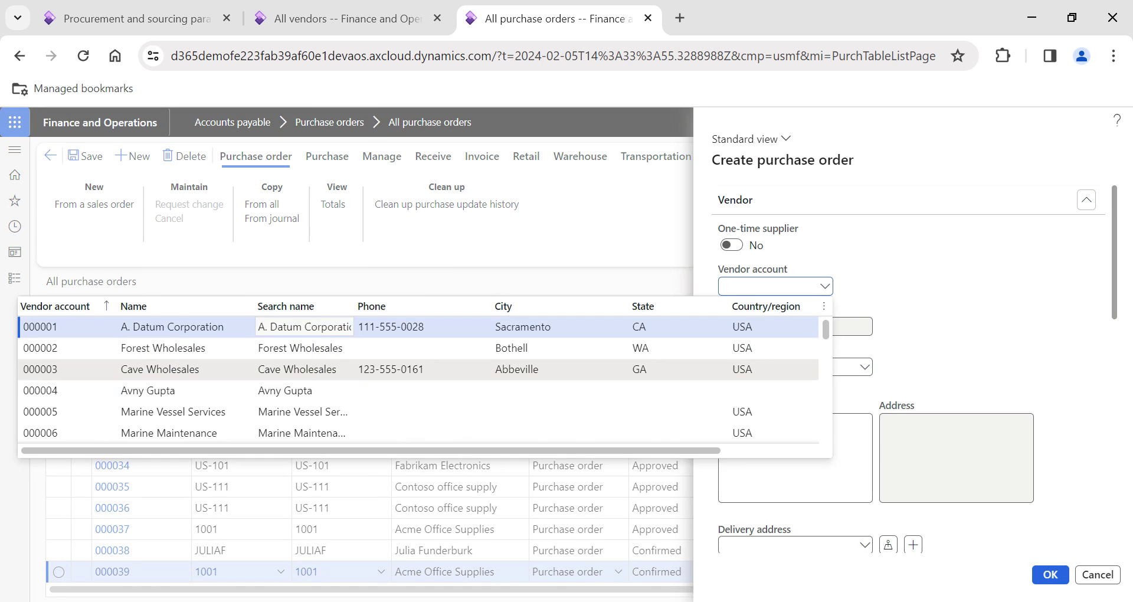
click(295, 368)
scroll(870, 387, down, 2)
scroll(870, 387, down, 2)
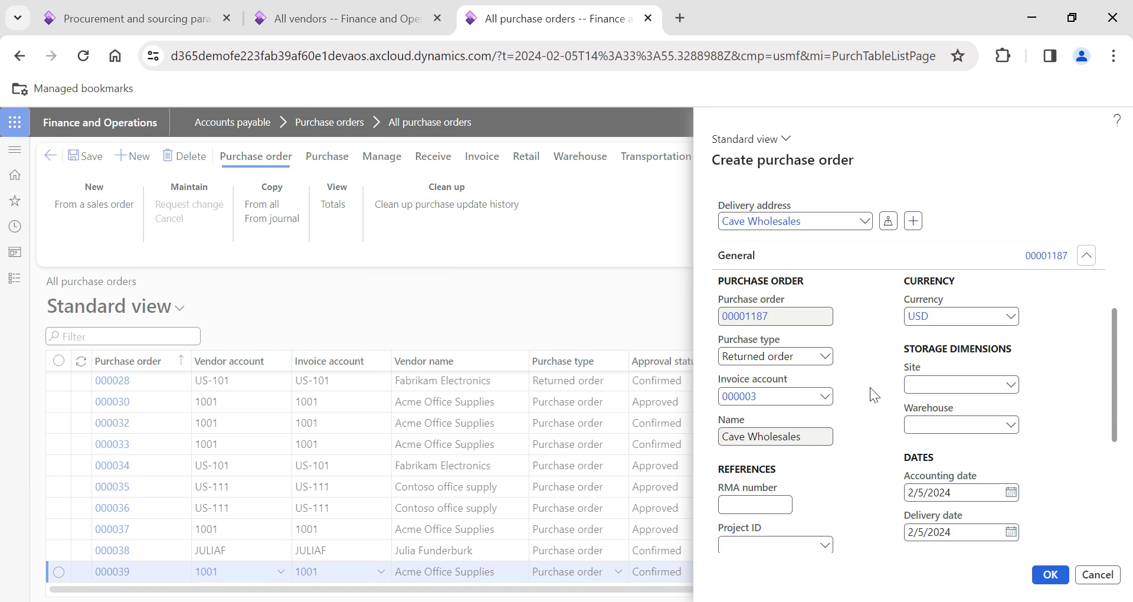
click(950, 425)
text(24)
key(Tab)
scroll(944, 461, down, 5)
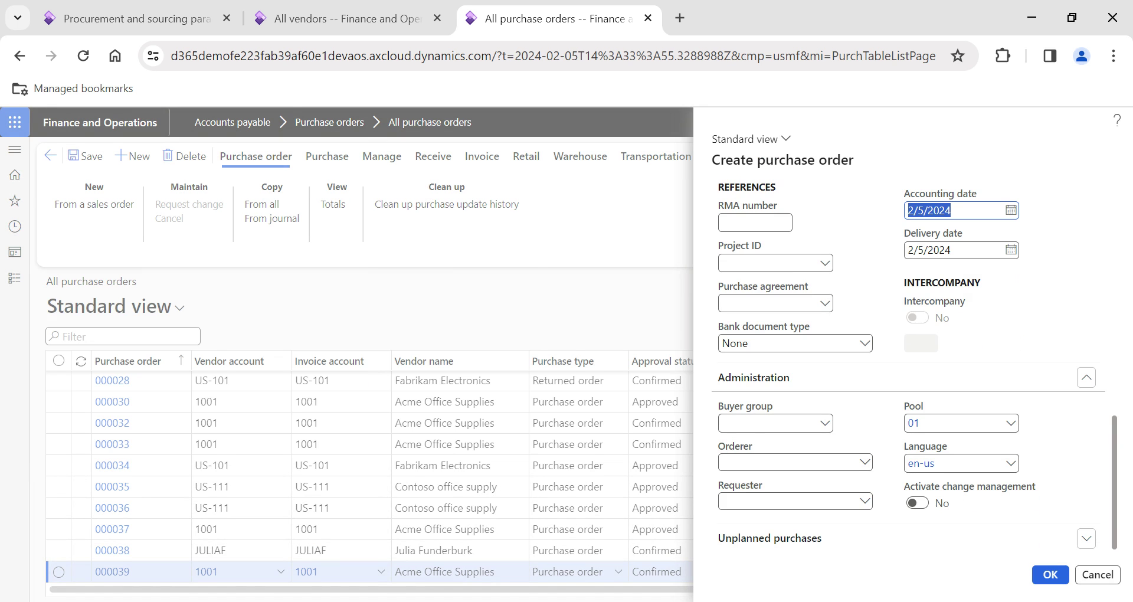
Step: Review the change management settings in the parameters and vendor record, recheck the general parameters and return to the dashboard
click(189, 19)
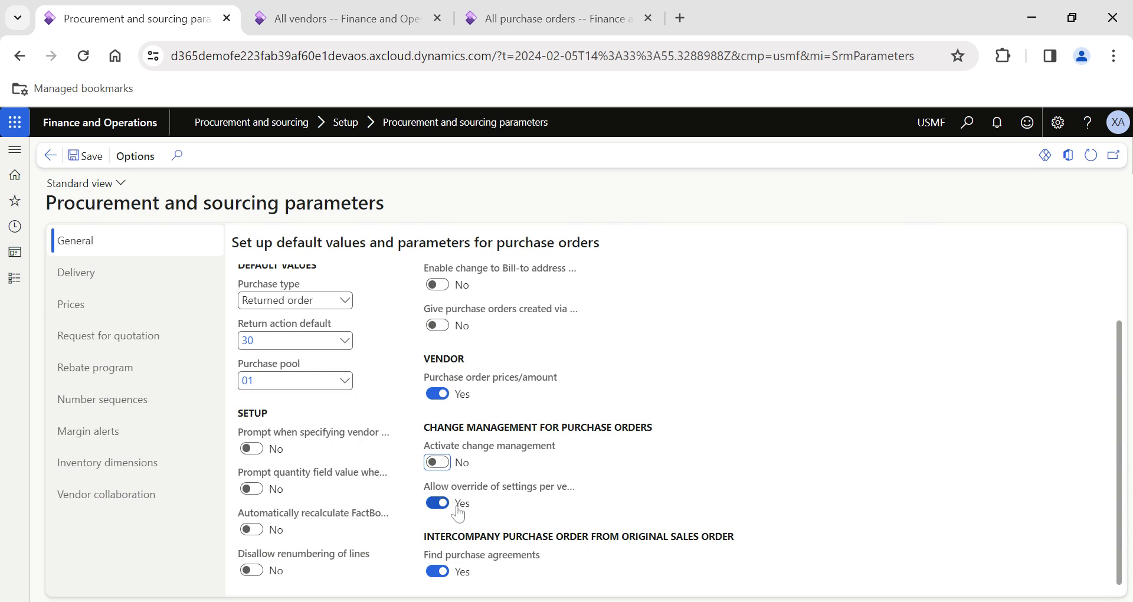
click(331, 19)
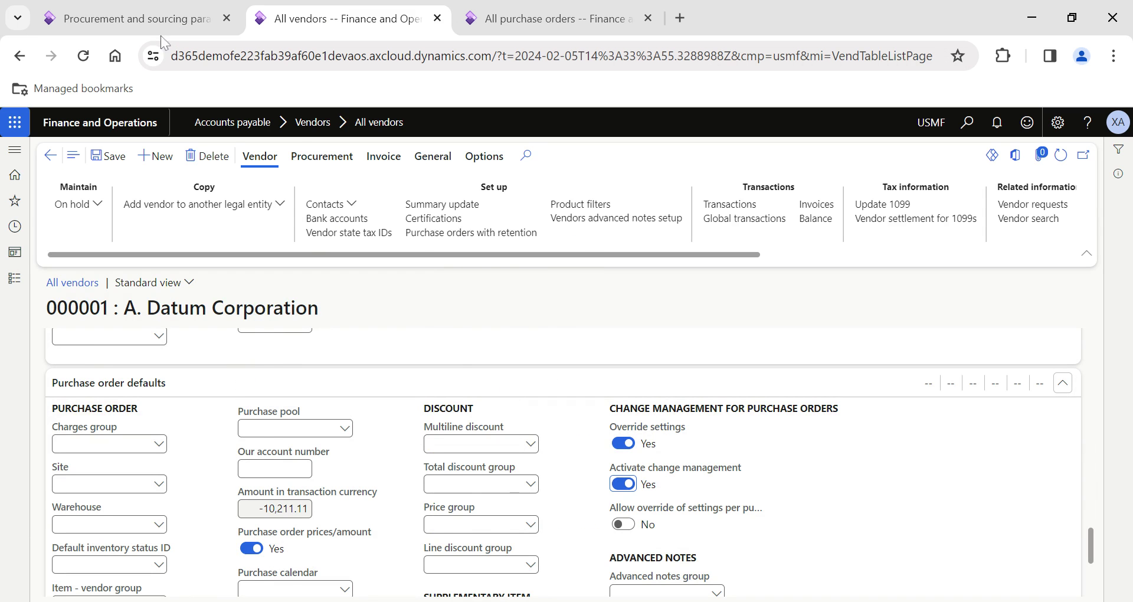
click(155, 20)
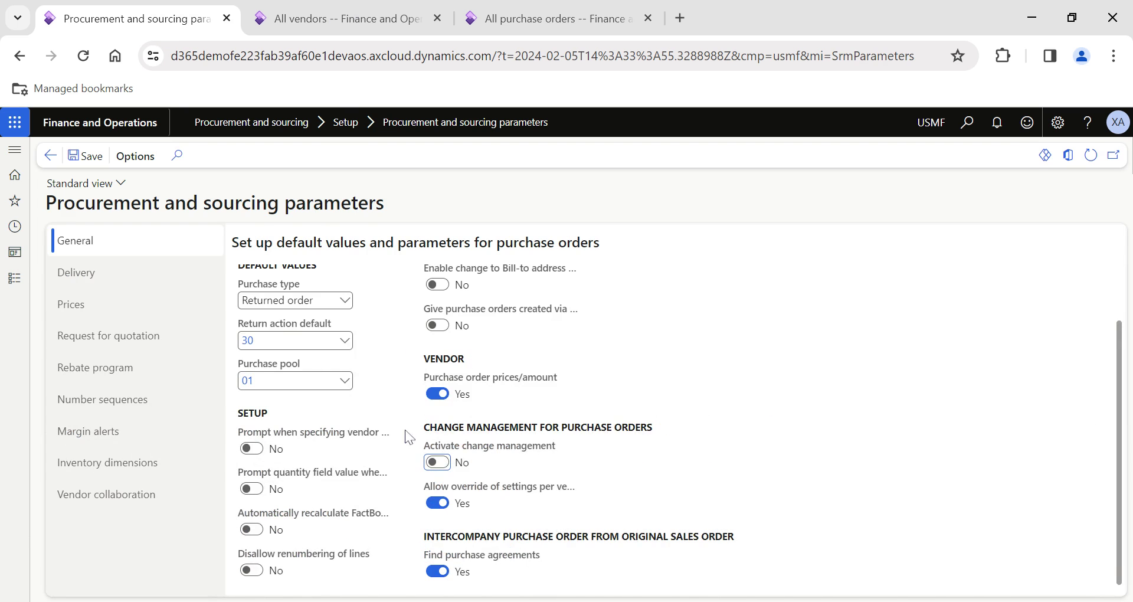
scroll(404, 486, up, 2)
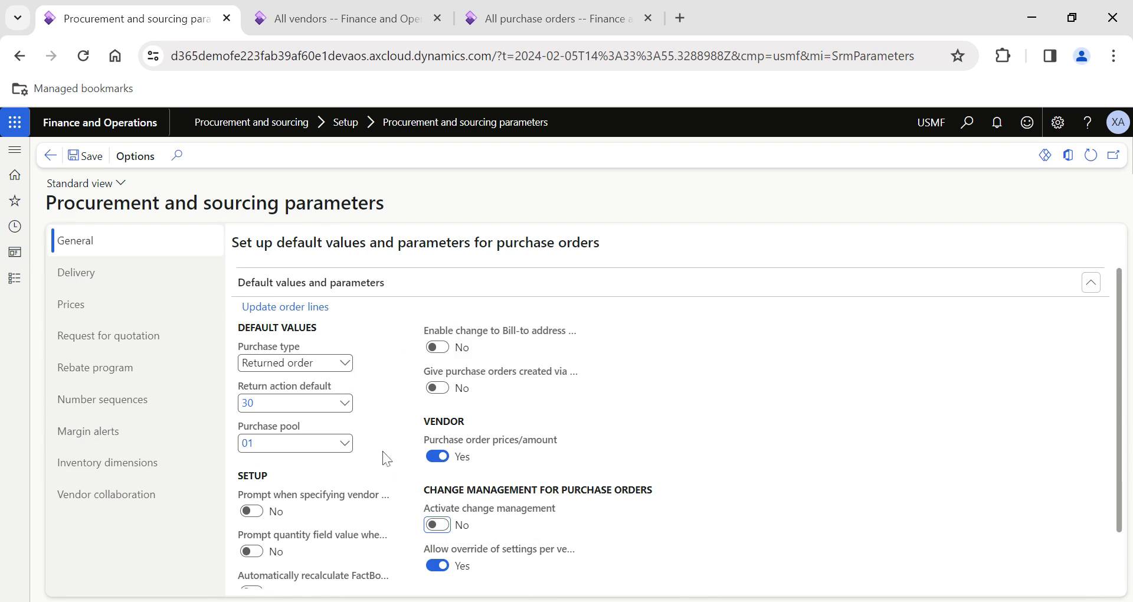
scroll(402, 452, down, 2)
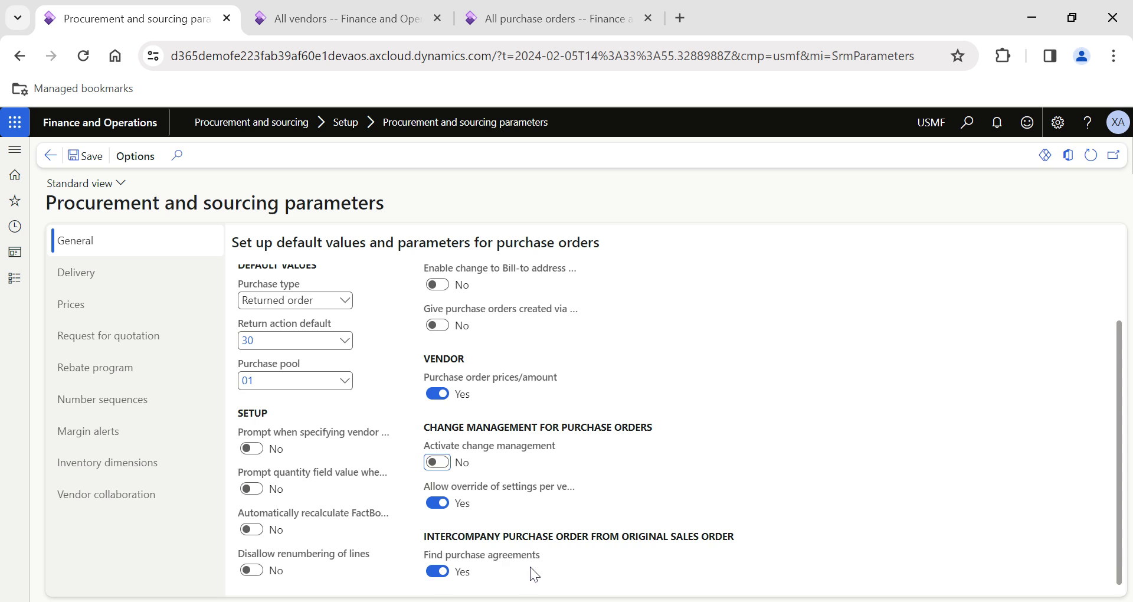
scroll(401, 533, up, 2)
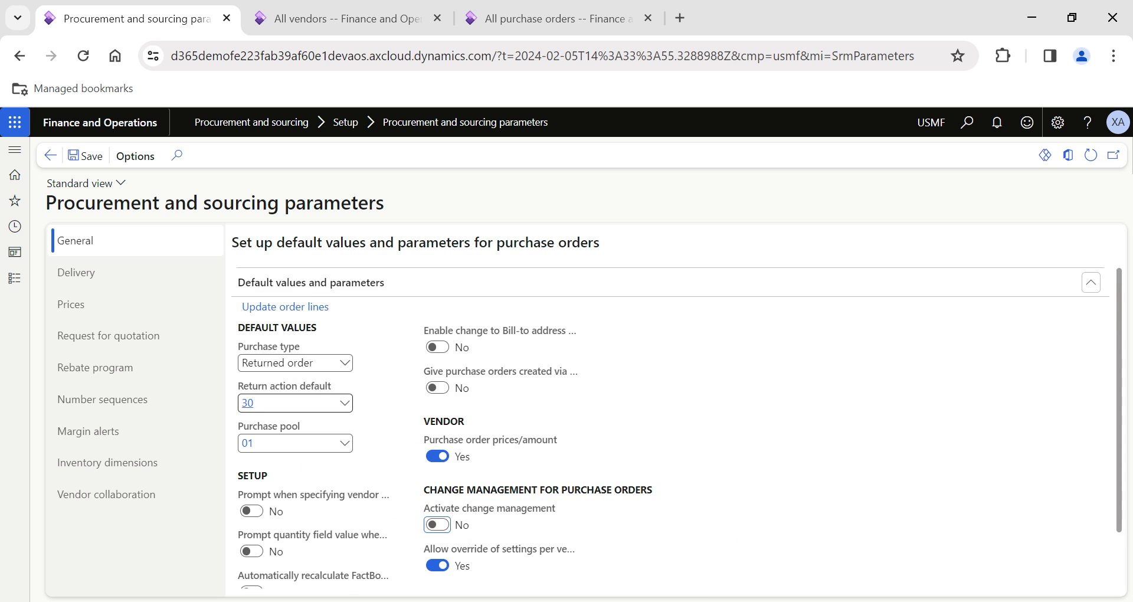
scroll(334, 509, down, 2)
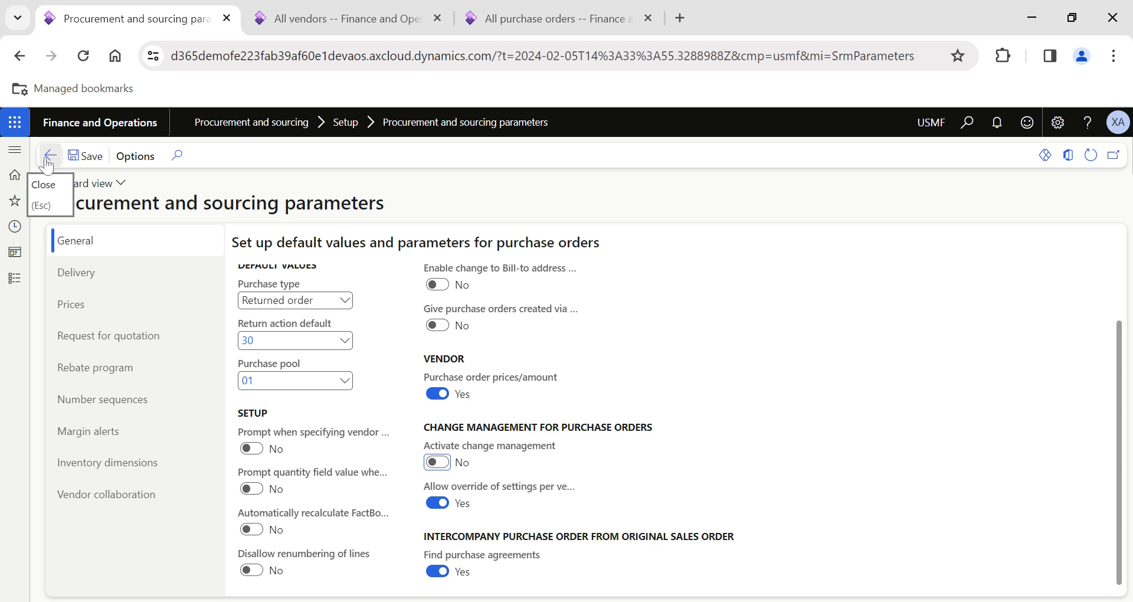
click(94, 123)
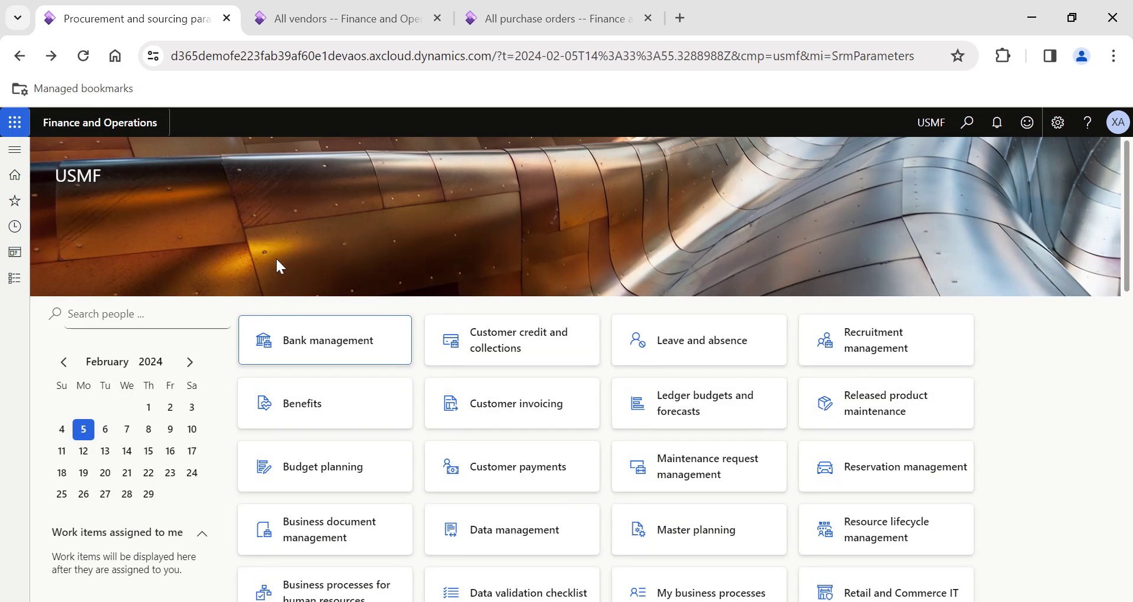